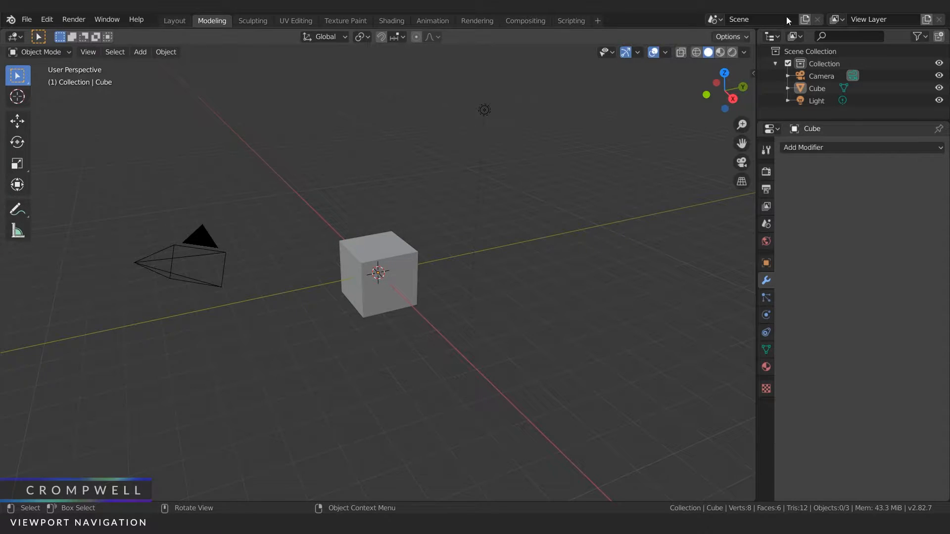
Step: Show the viewport sidebar, collapse the Screencast Keys settings and hide the sidebar again
drag(755, 72, 742, 81)
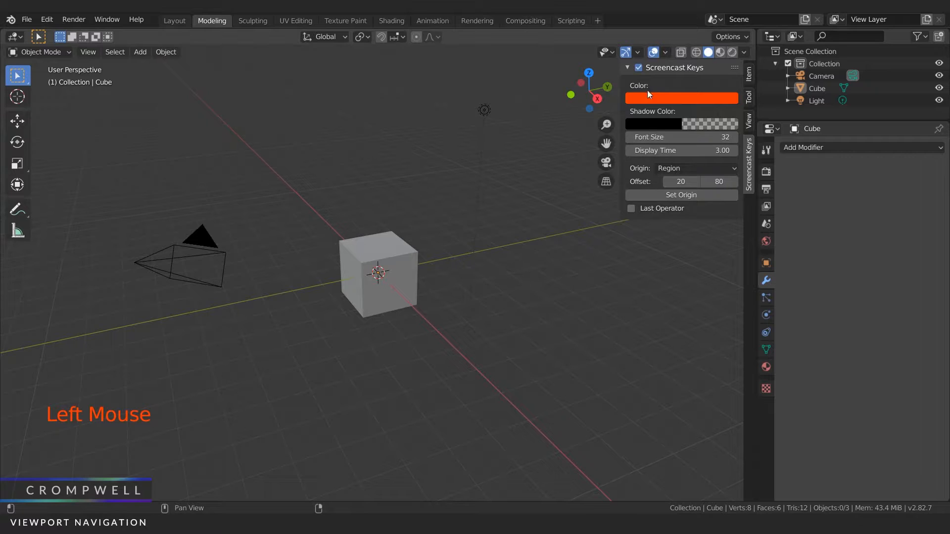
click(633, 68)
click(637, 68)
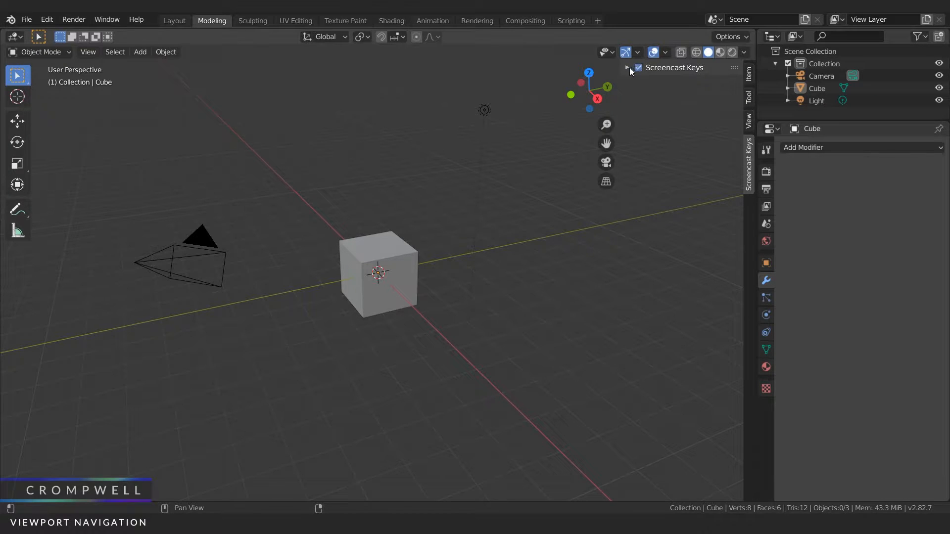
key(n)
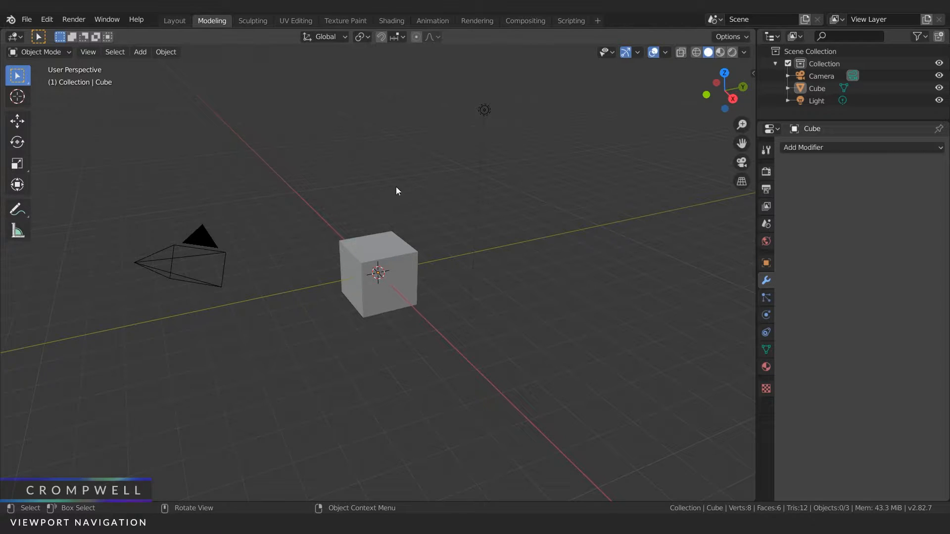
Step: Orbit the perspective view around the default cube to look at it from a higher angle
middle_drag(348, 151, 387, 150)
middle_drag(453, 140, 384, 227)
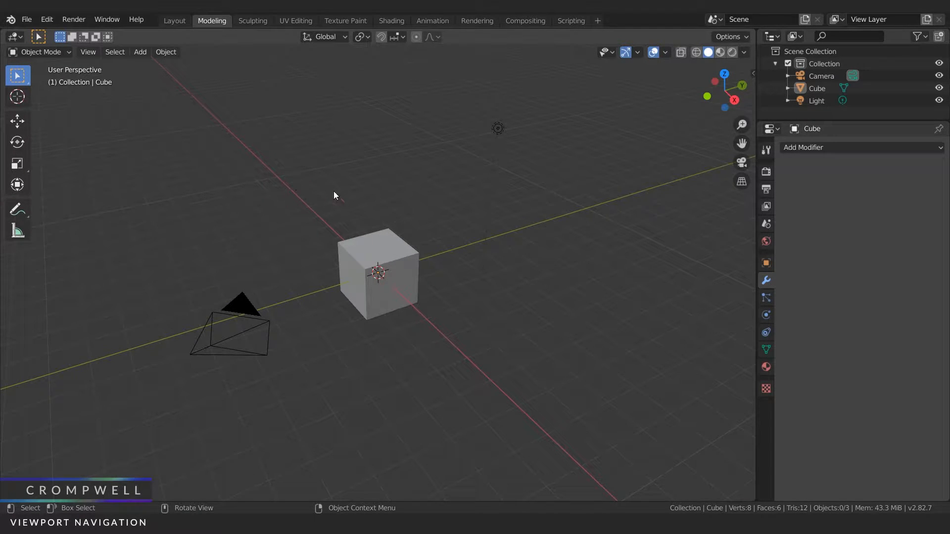
middle_drag(279, 168, 386, 315)
Step: Zoom in and out on the cube repeatedly in coarse increments
scroll(396, 323, up, 6)
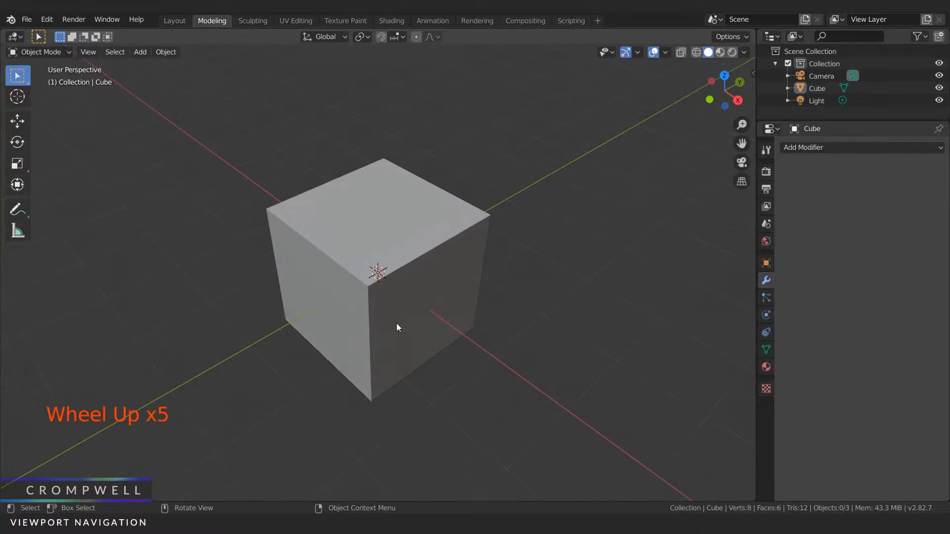
scroll(396, 322, down, 3)
scroll(395, 323, down, 4)
scroll(393, 322, up, 6)
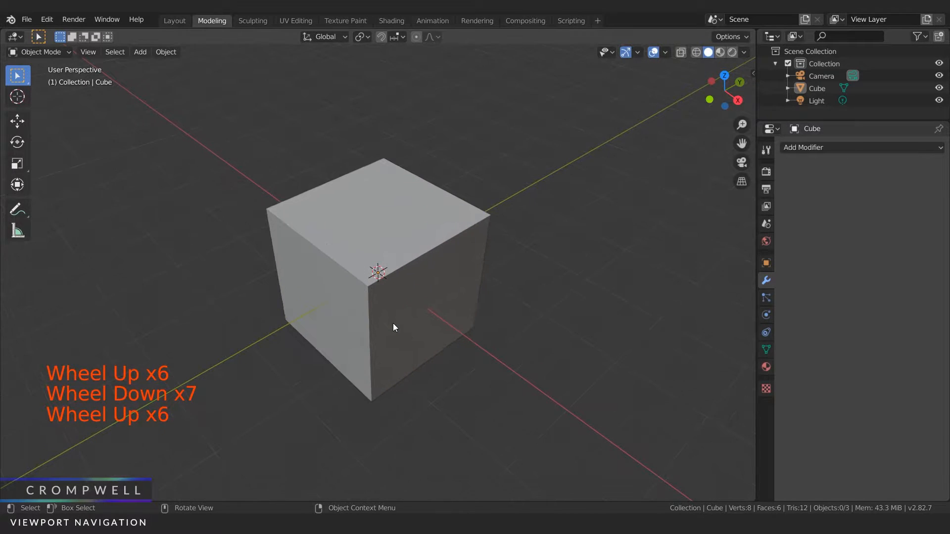
scroll(393, 323, down, 3)
scroll(392, 322, down, 2)
scroll(391, 322, up, 3)
scroll(391, 319, down, 3)
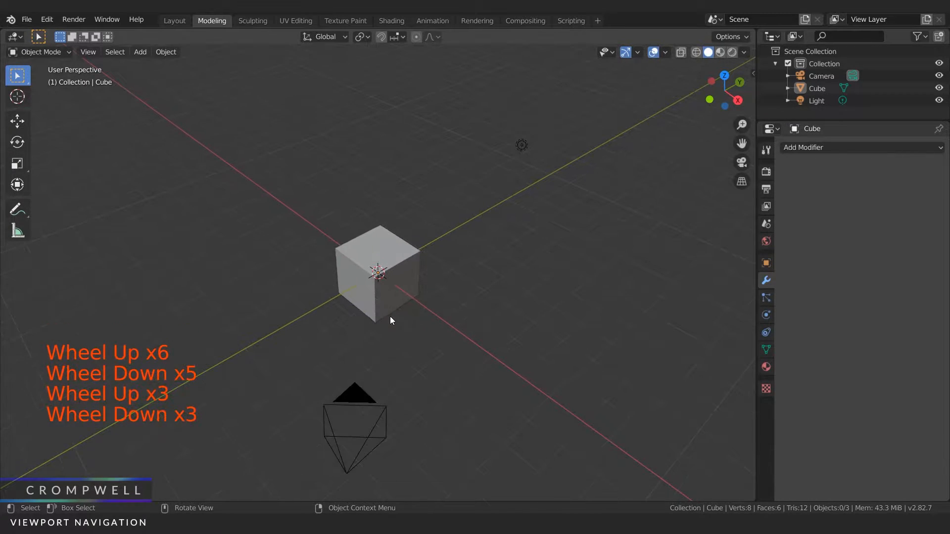
Step: Pan the view to shift the cube upward, and practise zooming in and out both stepwise and smoothly
shift+middle_drag(411, 261, 411, 220)
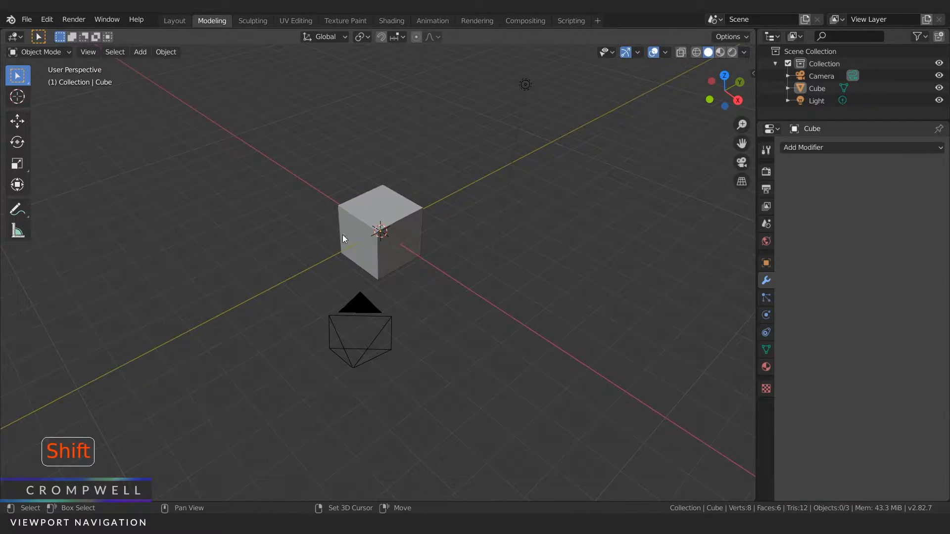
scroll(372, 231, up, 4)
scroll(372, 232, down, 4)
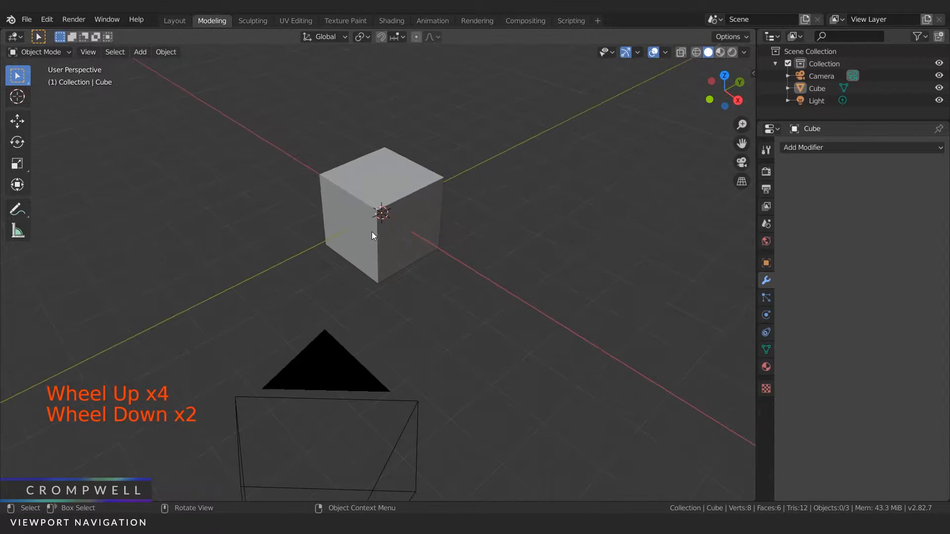
scroll(372, 232, down, 1)
scroll(372, 231, up, 5)
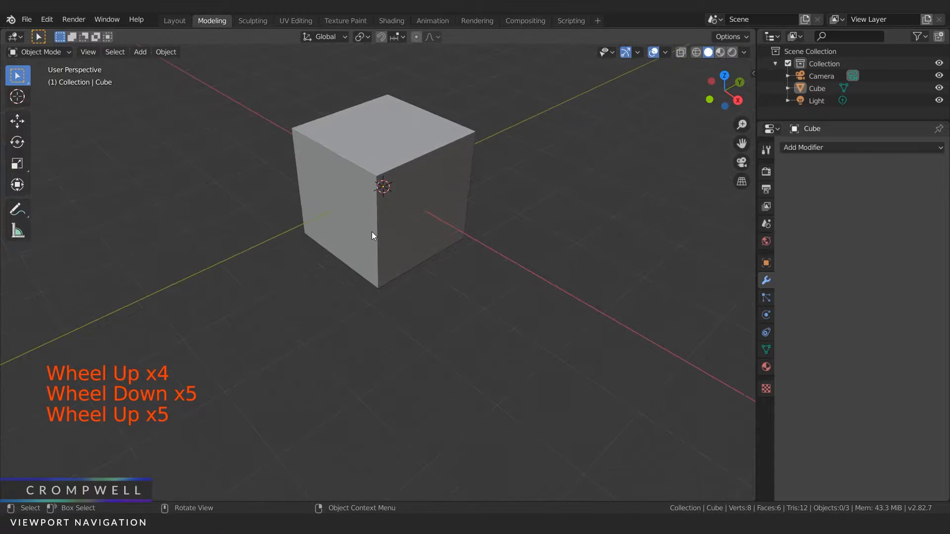
scroll(372, 232, down, 3)
scroll(372, 232, down, 2)
scroll(373, 235, down, 1)
scroll(372, 236, up, 1)
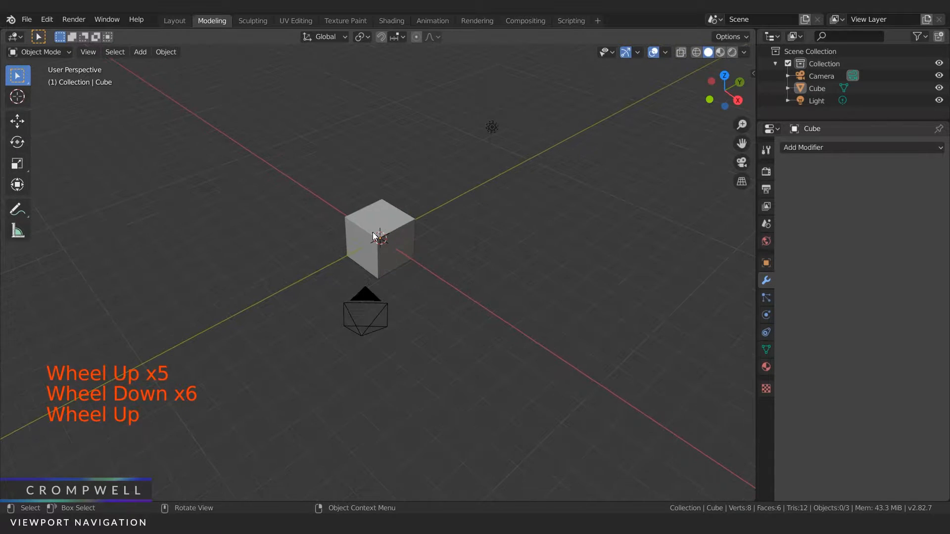
key(ctrl)
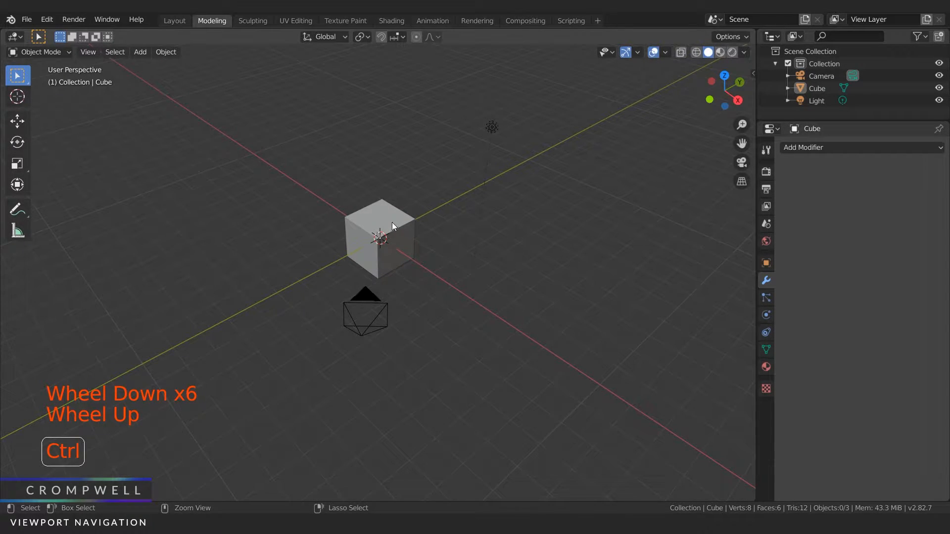
ctrl+middle_drag(384, 247, 373, 214)
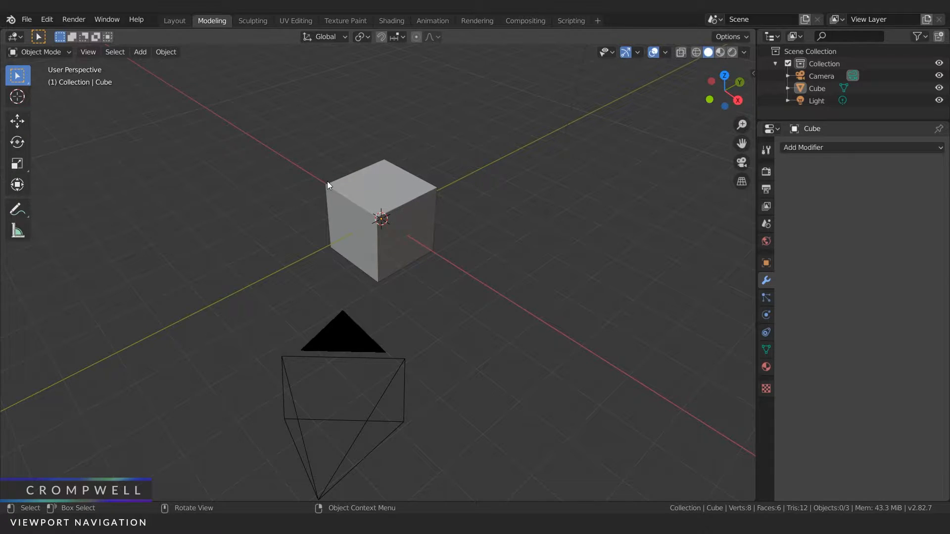
Step: Enable Emulate 3 Button Mouse in the Input preferences and move the preferences window out of the way
click(131, 283)
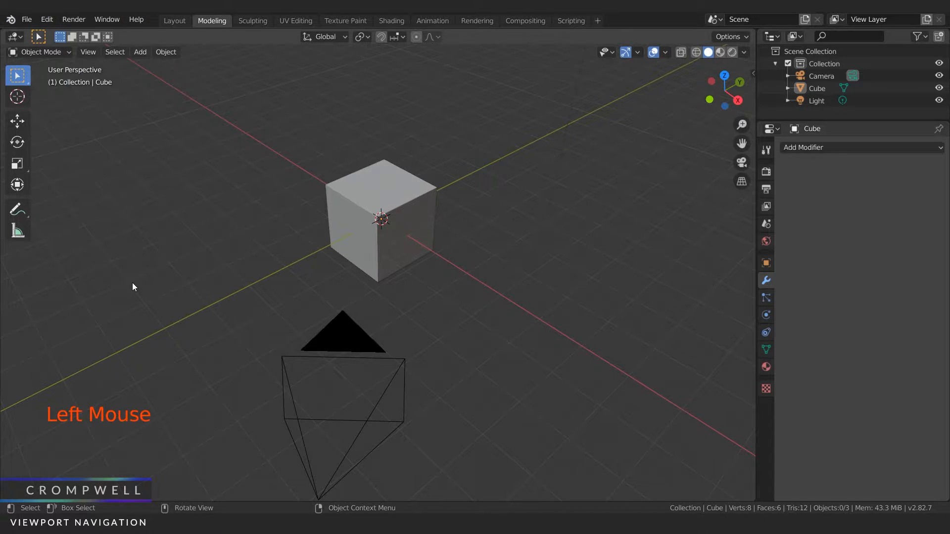
click(46, 19)
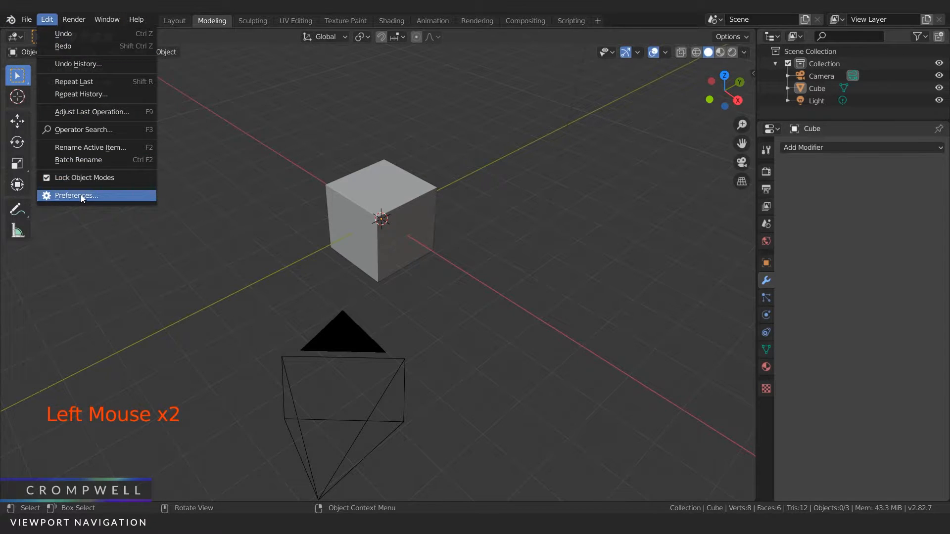
click(81, 195)
click(31, 180)
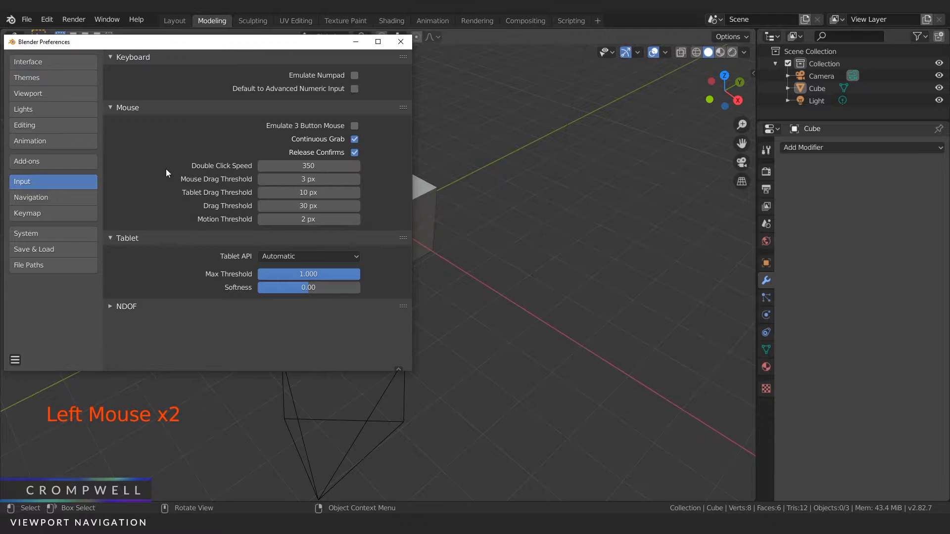
drag(320, 50, 0, 89)
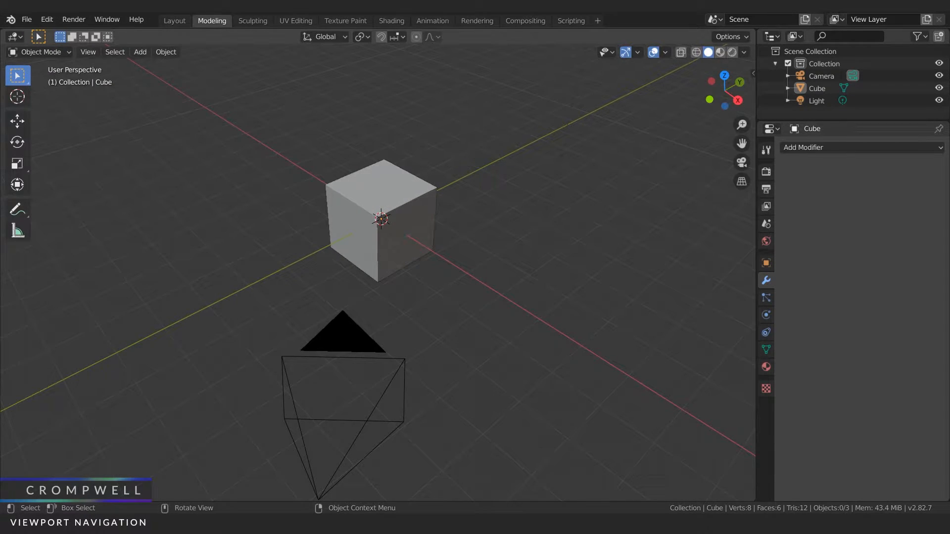
Step: Select the cube, and orbit, pan and zoom the view around it using three-button mouse emulation
click(388, 194)
alt+drag(313, 151, 338, 159)
key(shift)
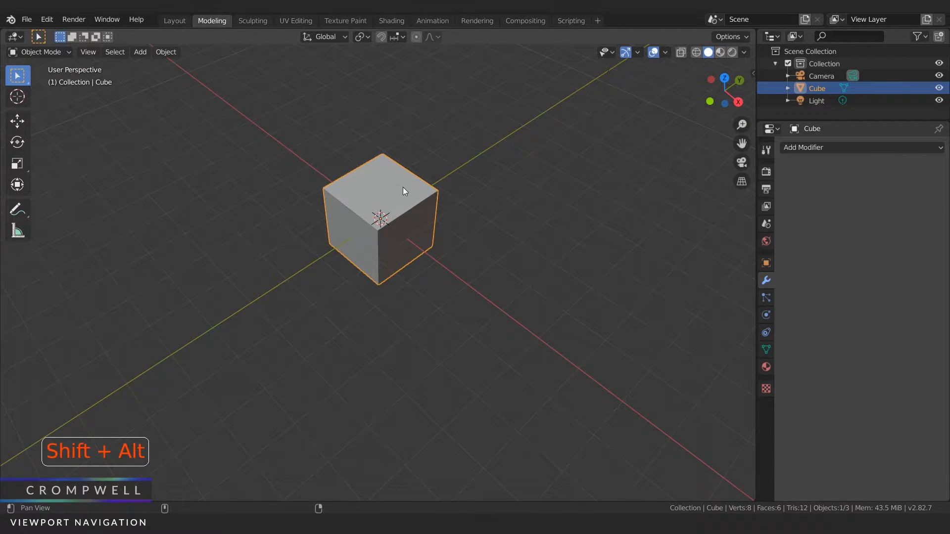
alt+shift+drag(390, 187, 326, 228)
key(ctrl)
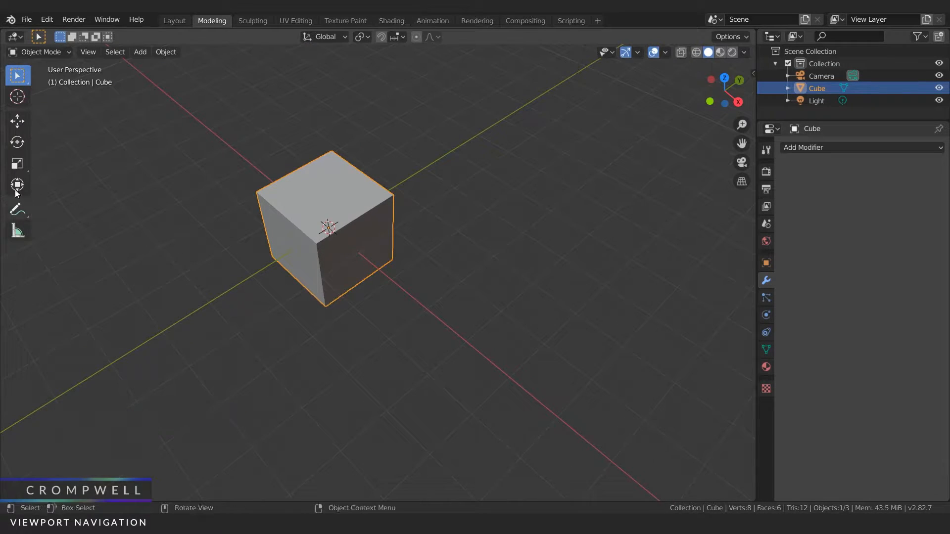
Step: Bring the preferences window back over the viewport, disable Emulate 3 Button Mouse and close the window
drag(0, 110, 845, 110)
drag(844, 110, 740, 111)
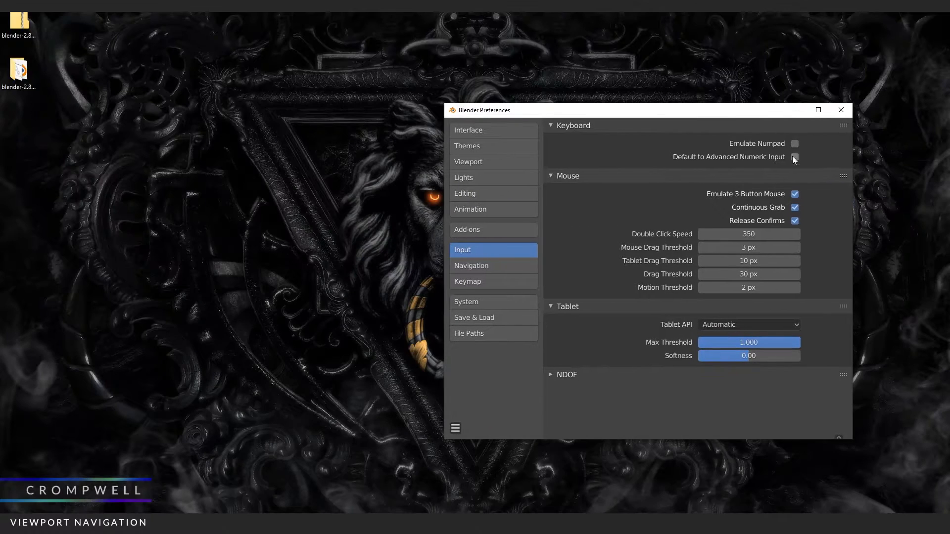
click(759, 523)
click(732, 482)
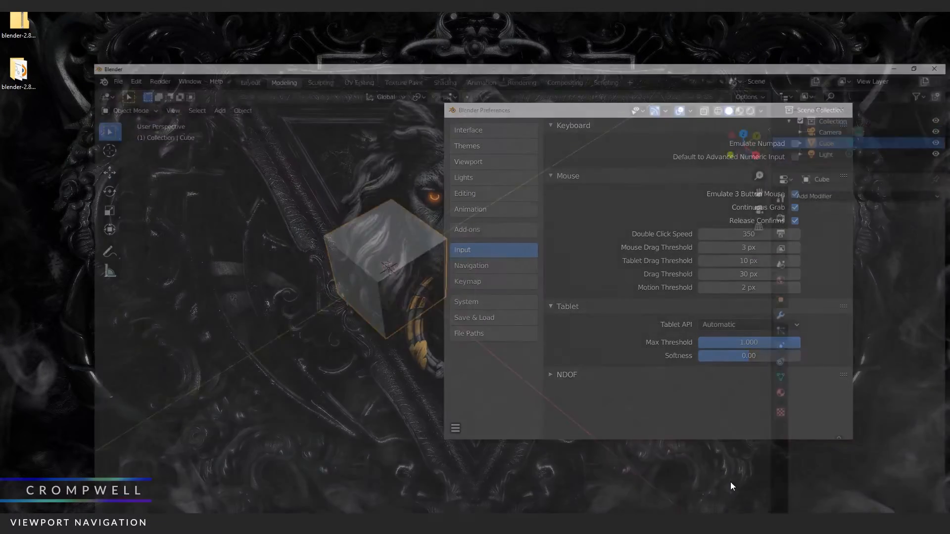
click(760, 524)
click(798, 482)
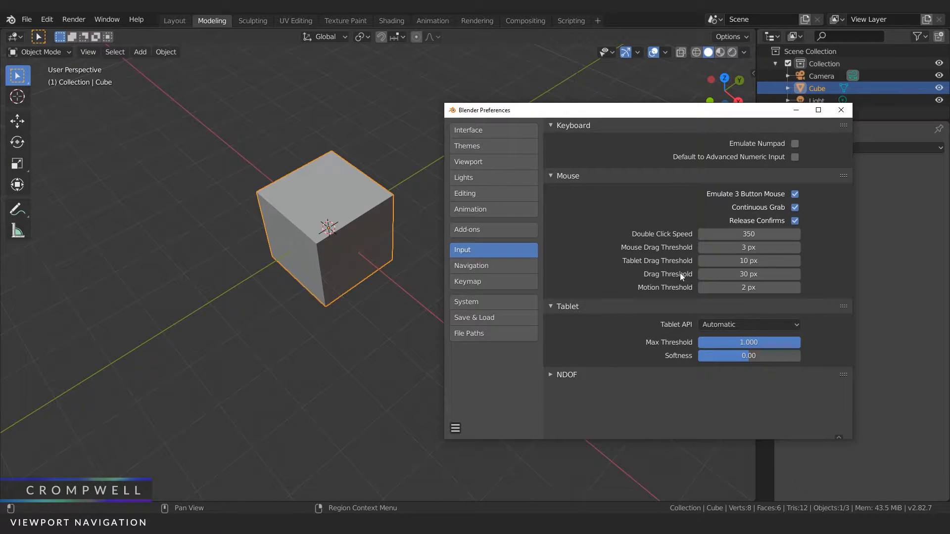
drag(678, 111, 493, 110)
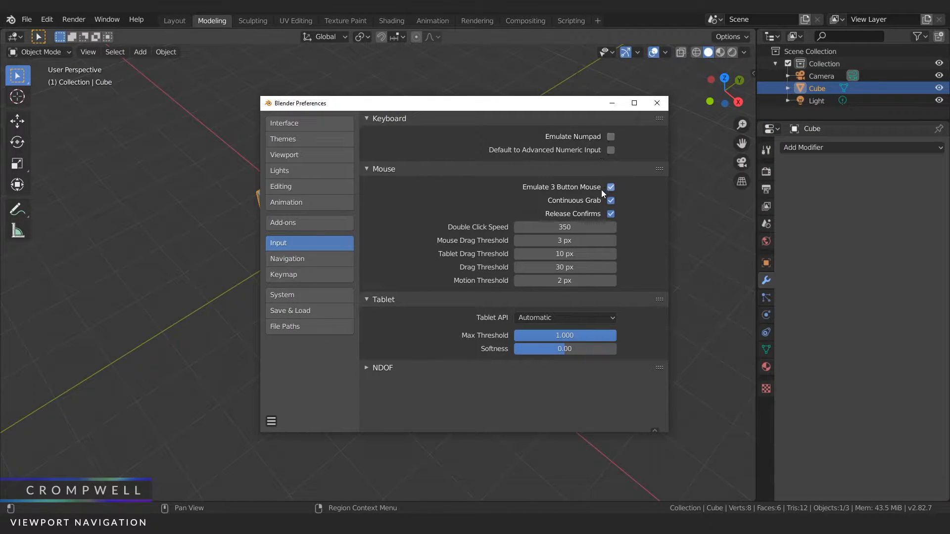
click(657, 102)
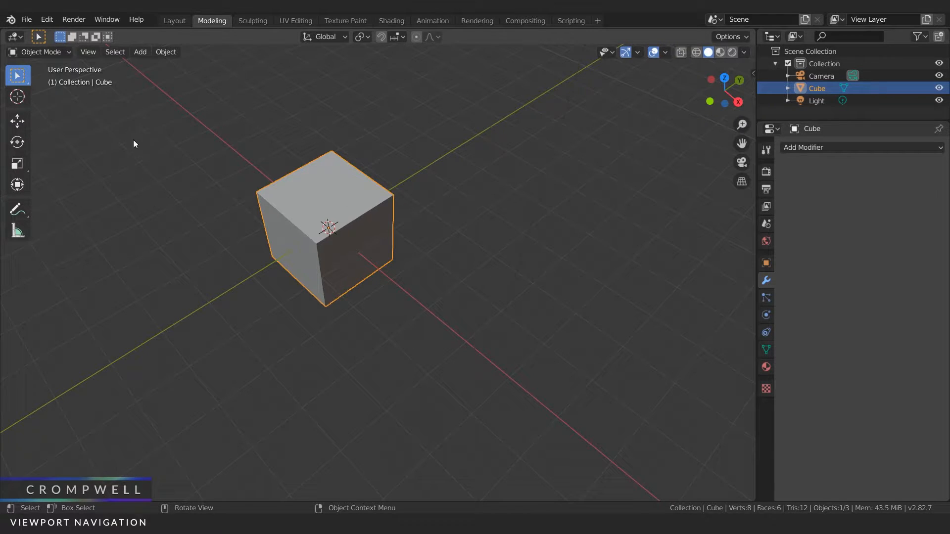
Step: Check the Emulate 3 Button Mouse setting in the Input preferences and close the window
click(47, 19)
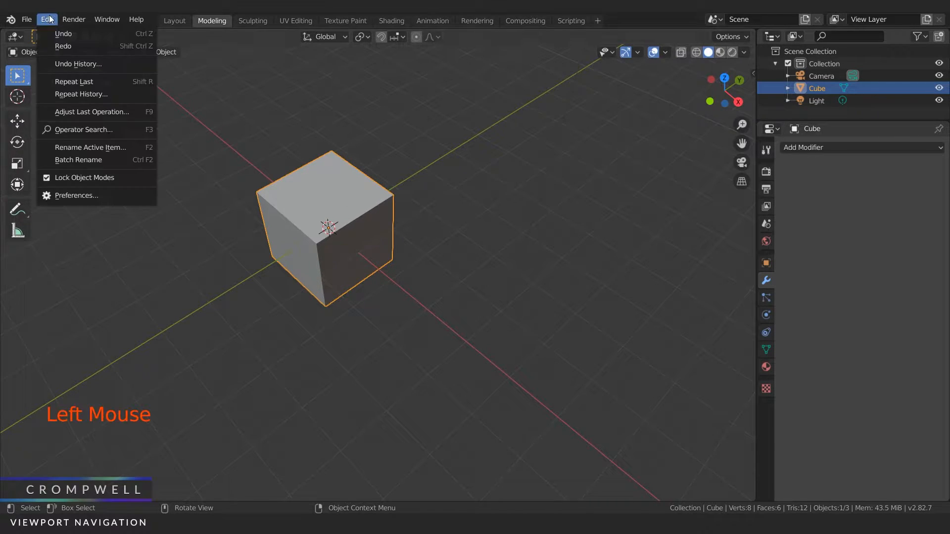
click(91, 194)
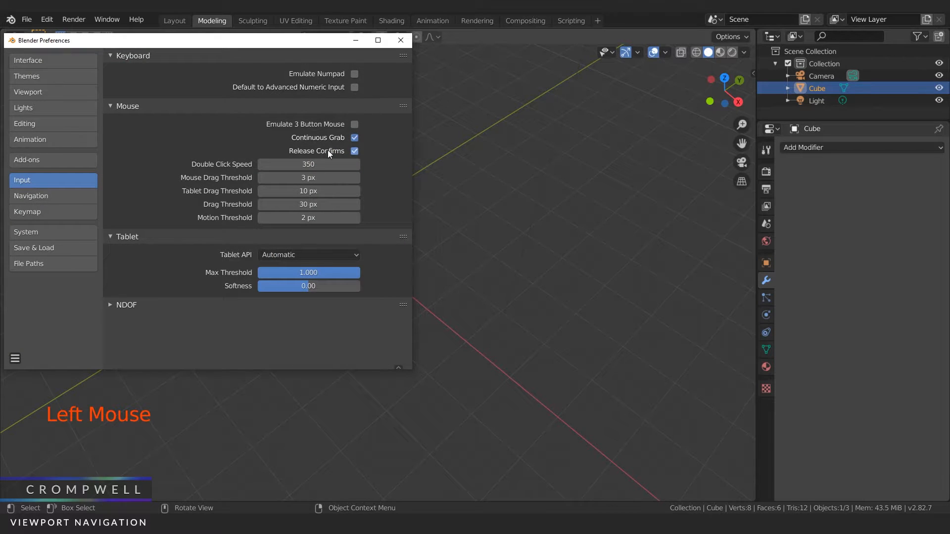
click(401, 40)
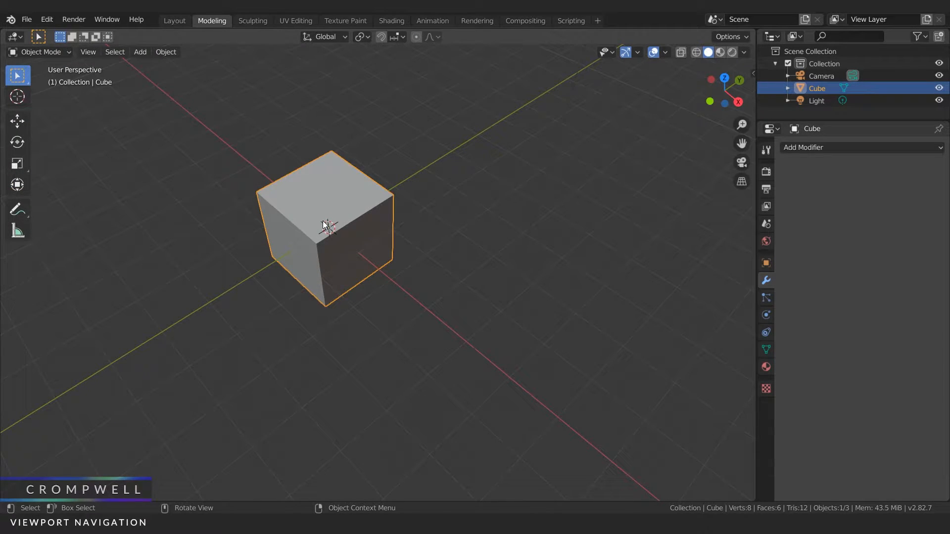
Step: Orbit the view around the cube, first freely and also with the navigation axis gizmo
middle_drag(346, 233, 416, 267)
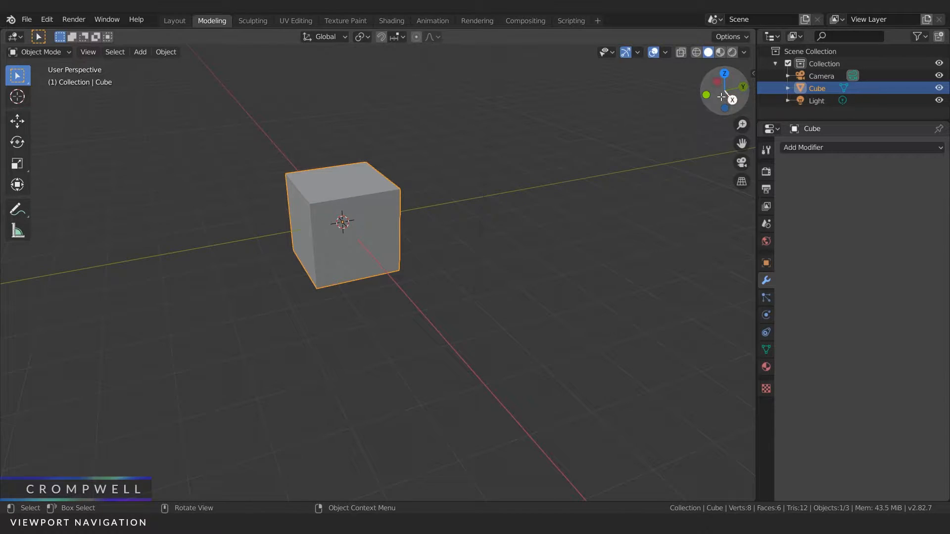
drag(720, 92, 447, 185)
middle_drag(447, 185, 500, 167)
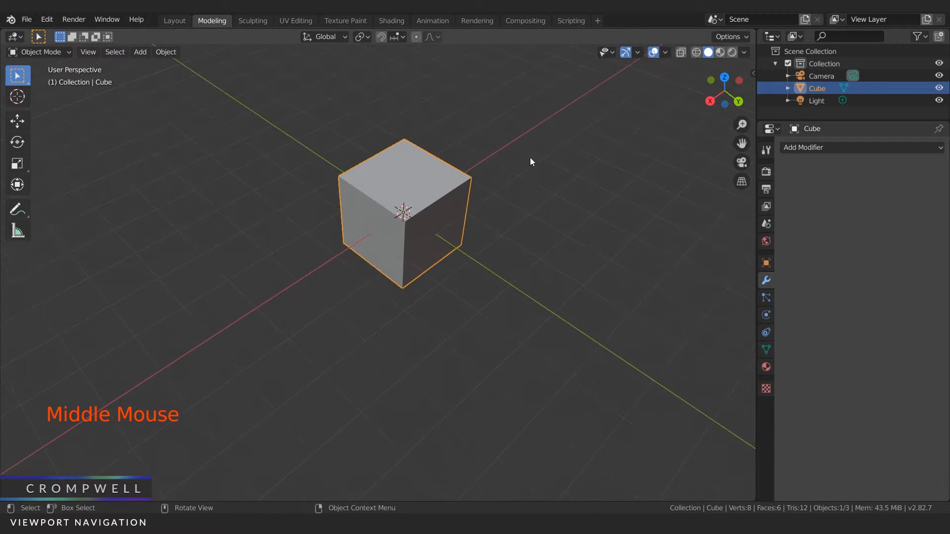
mouse_move(728, 88)
mouse_down()
mouse_move(737, 88)
mouse_move(730, 95)
mouse_move(705, 60)
mouse_move(693, 87)
mouse_move(725, 74)
mouse_move(709, 73)
mouse_move(713, 97)
mouse_up()
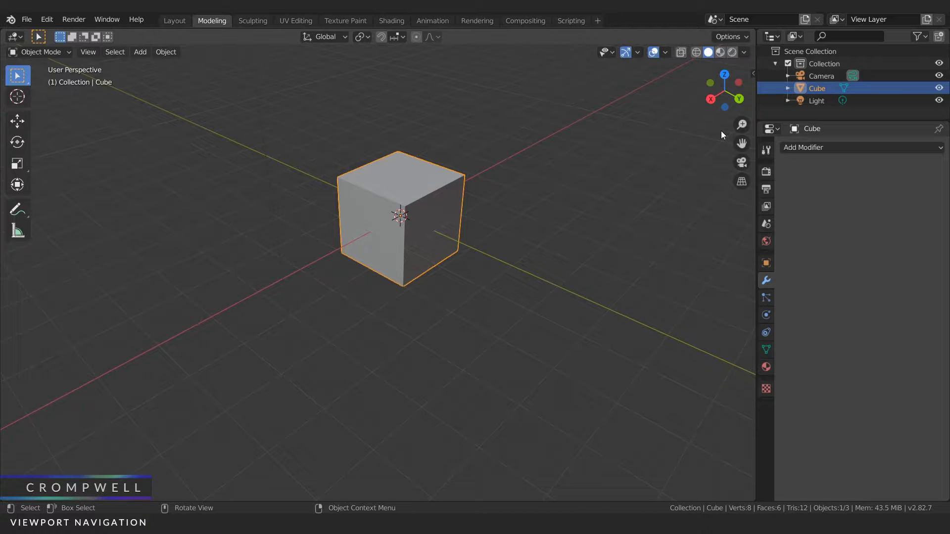
Step: Zoom out from the cube, and use the viewport's zoom and pan gizmos to get closer and reposition it
scroll(497, 215, down, 4)
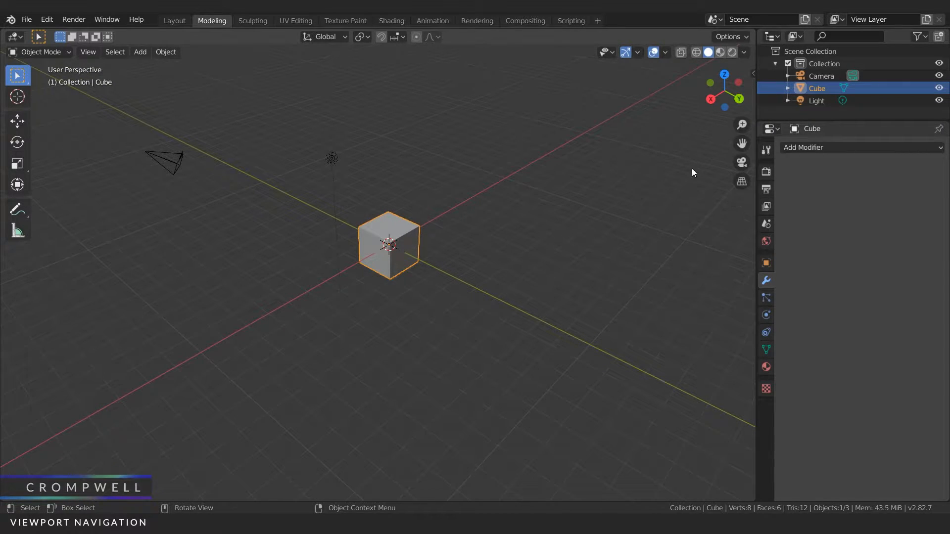
drag(742, 125, 738, 104)
drag(741, 143, 447, 266)
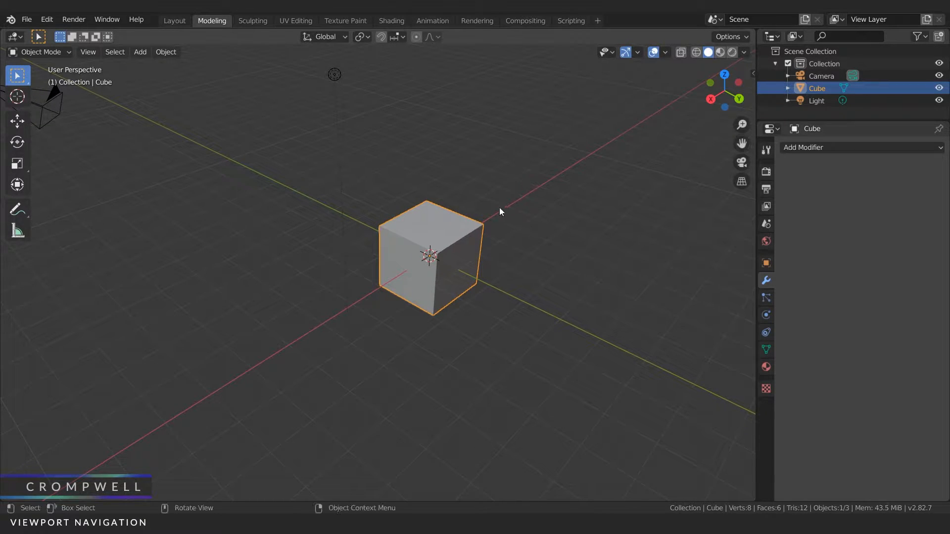
Step: Pan the view far away from the cube and frame all scene objects in the viewport
drag(742, 144, 5, 225)
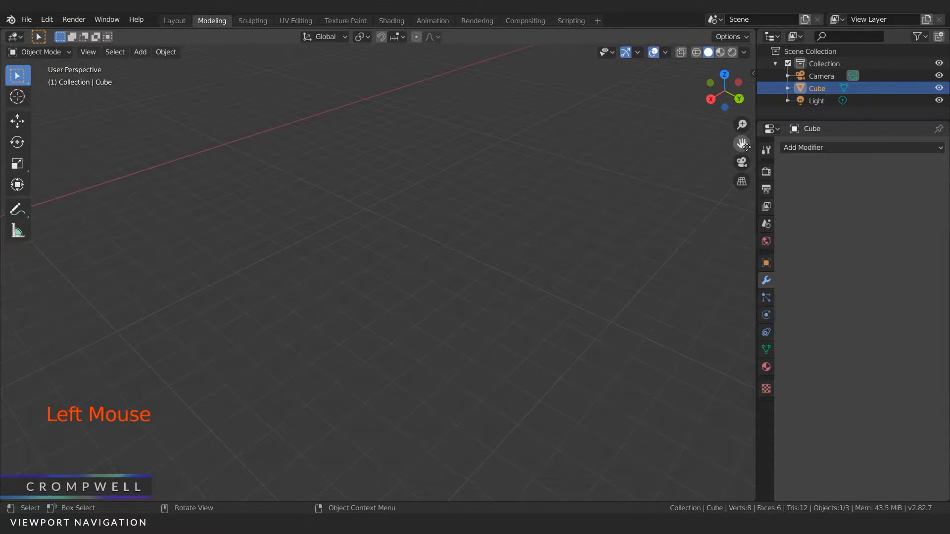
click(87, 52)
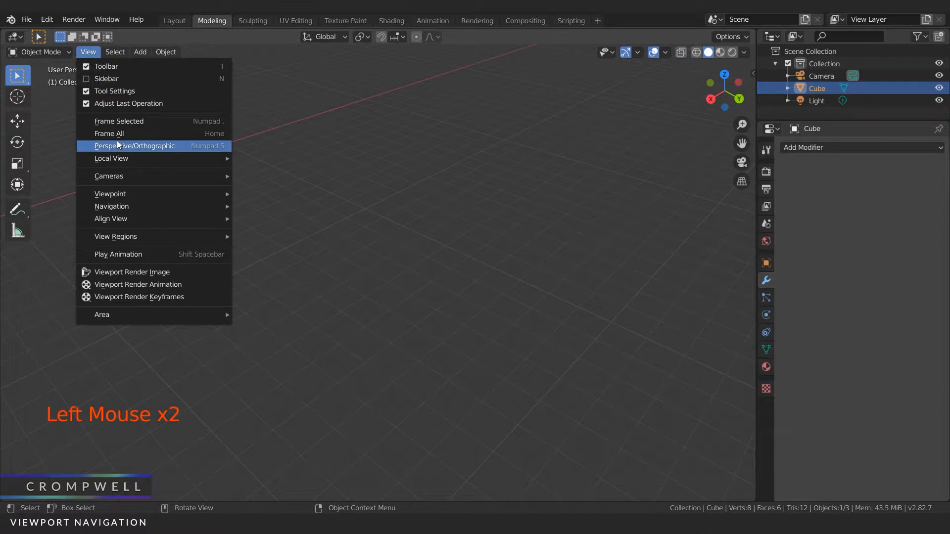
click(105, 133)
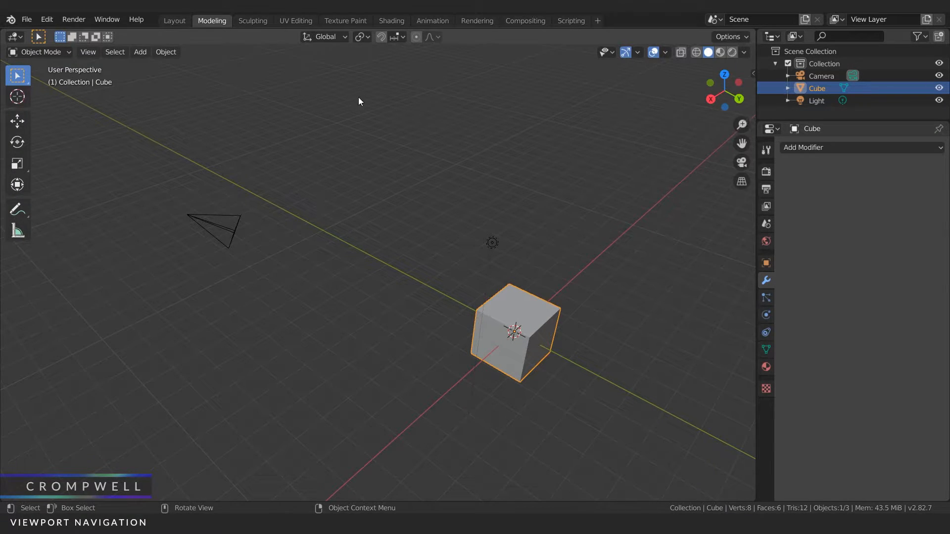
Step: Frame the selected cube in the viewport and zoom back out from it
click(87, 52)
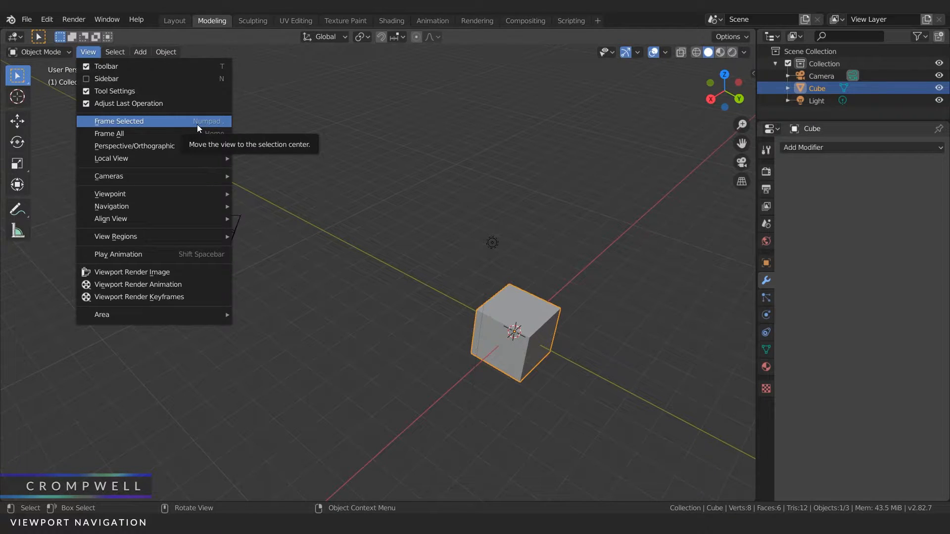
click(138, 122)
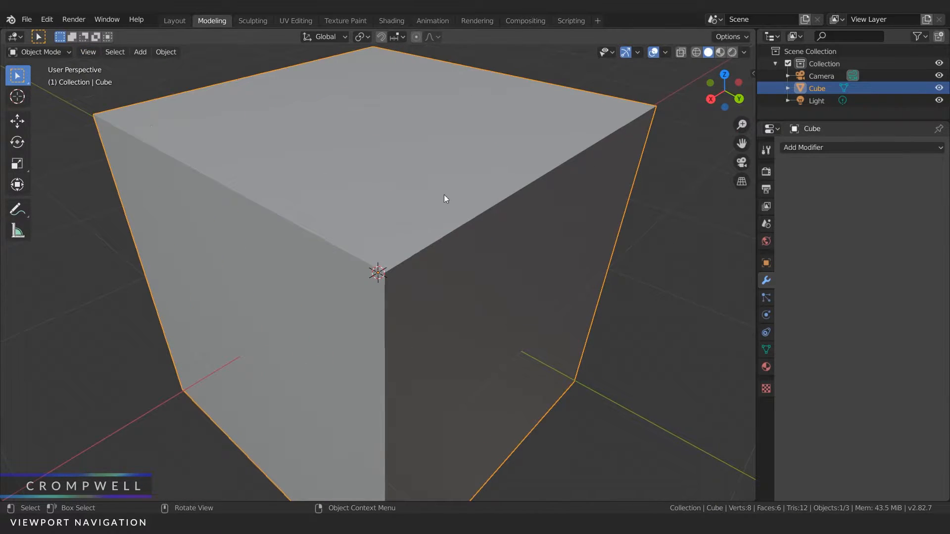
scroll(392, 170, down, 8)
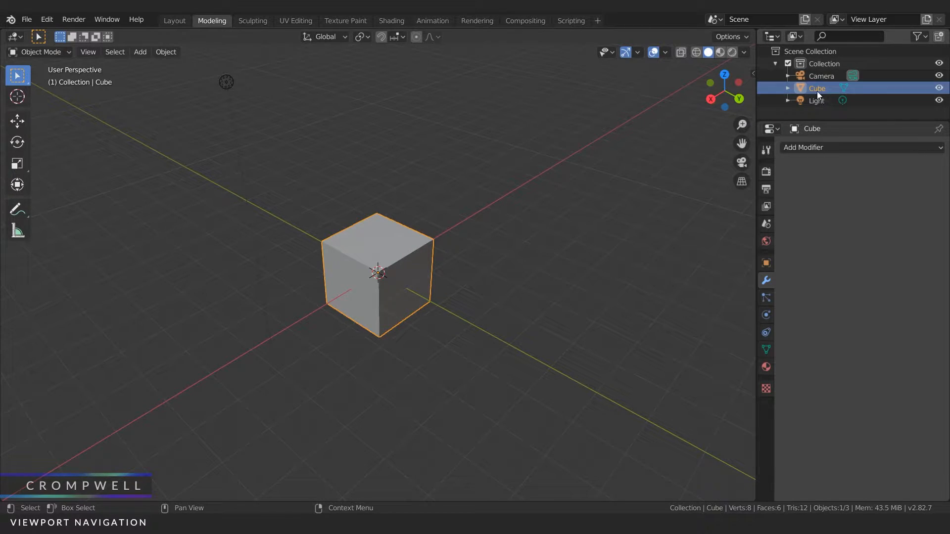
Step: Pan away from the cube, select the Light in the outliner, and frame it in the viewport
drag(742, 145, 722, 146)
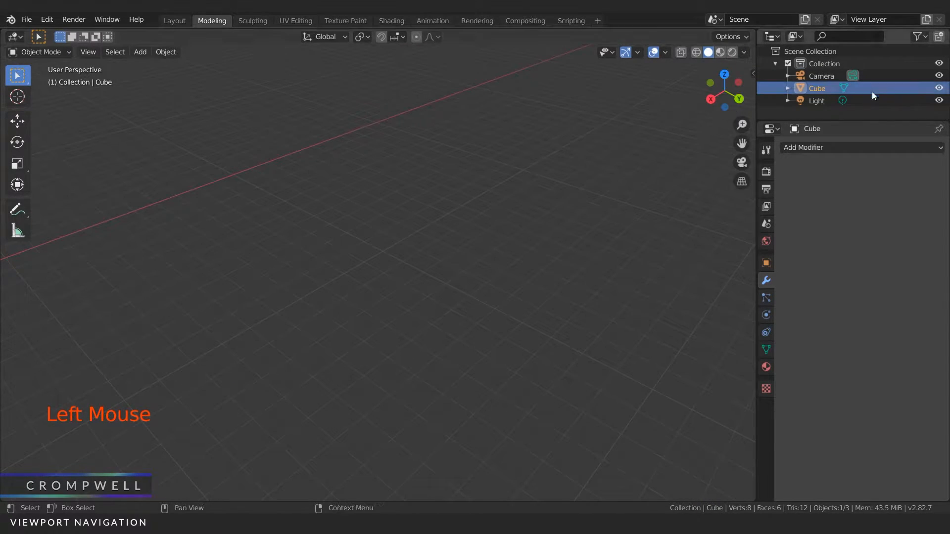
double_click(814, 100)
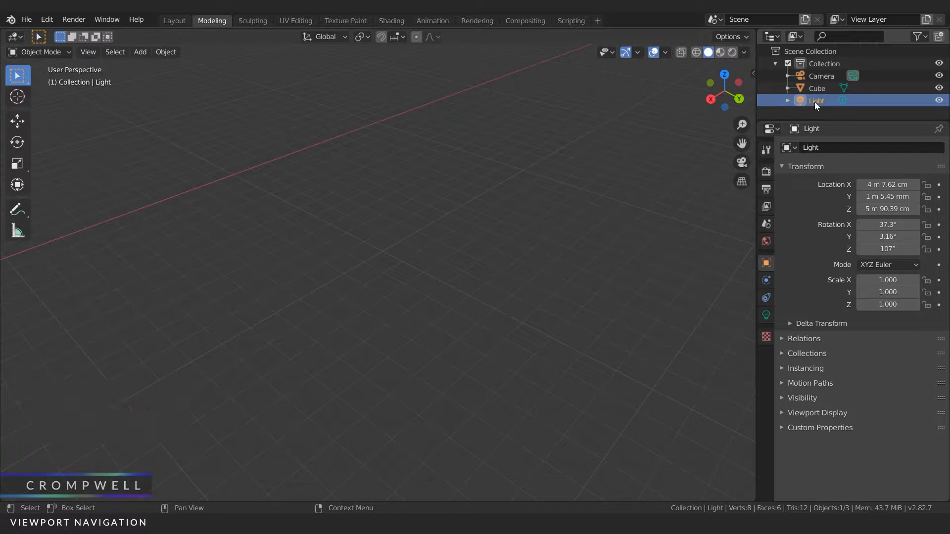
click(97, 52)
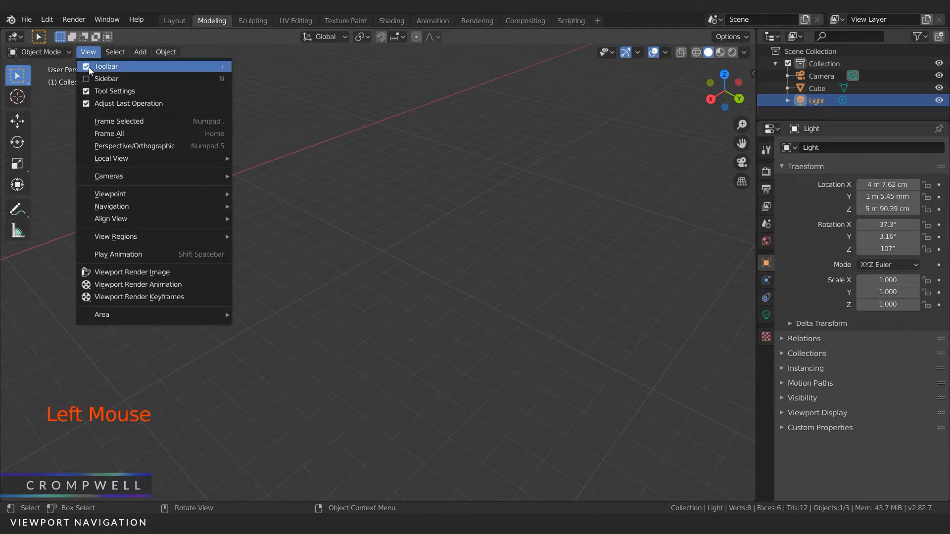
click(113, 121)
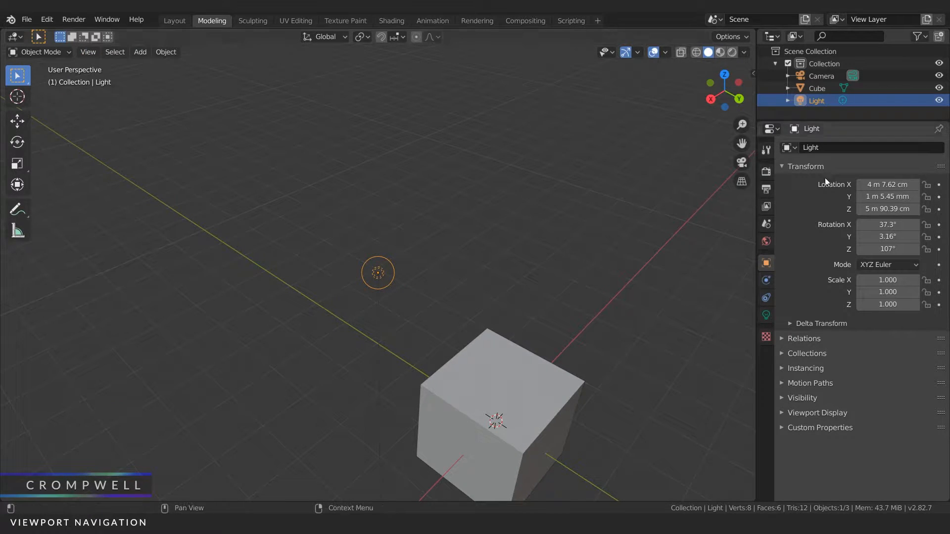
Step: Select the Cube in the outliner and bring it back to the middle of the viewport
click(784, 88)
drag(742, 143, 606, 6)
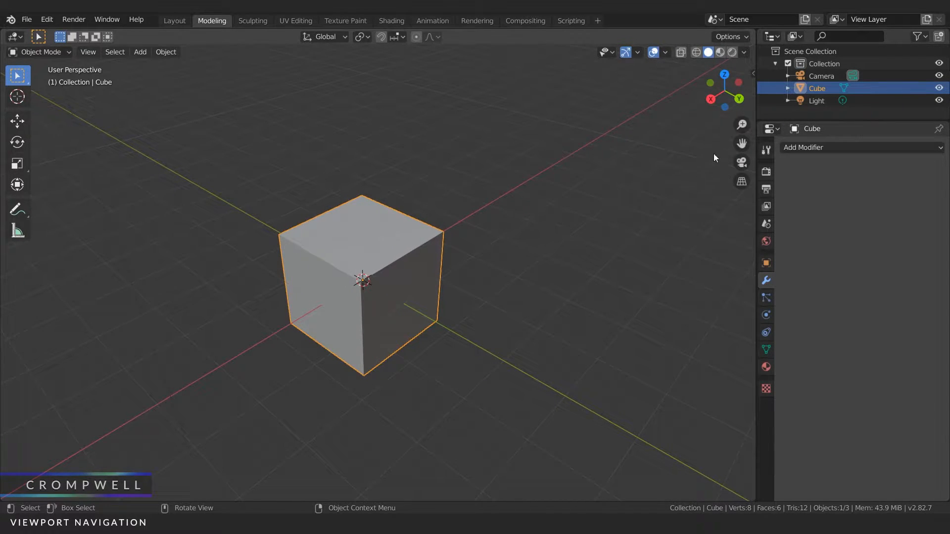
mouse_move(748, 142)
mouse_down()
mouse_move(705, 153)
mouse_move(739, 142)
mouse_move(732, 144)
mouse_up()
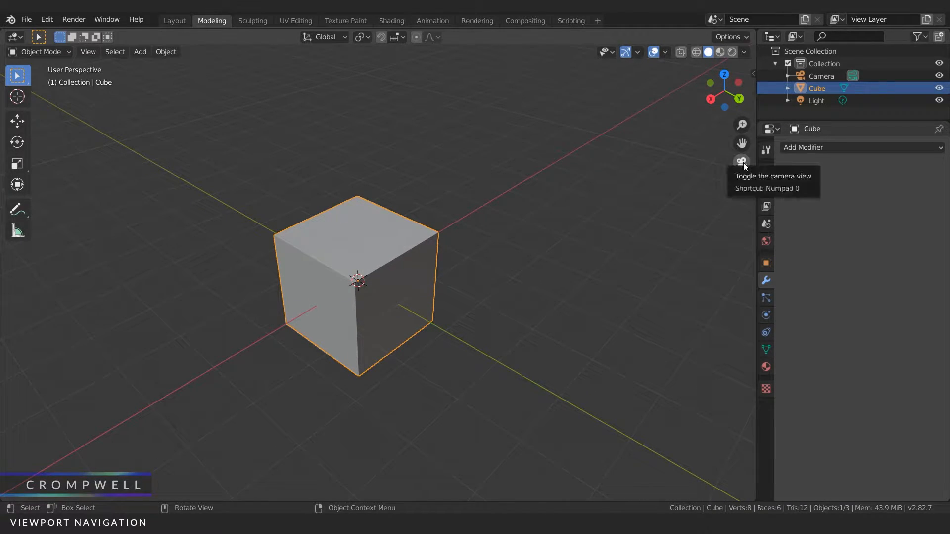
Step: Look through the scene camera and render a still image of the cube
click(737, 164)
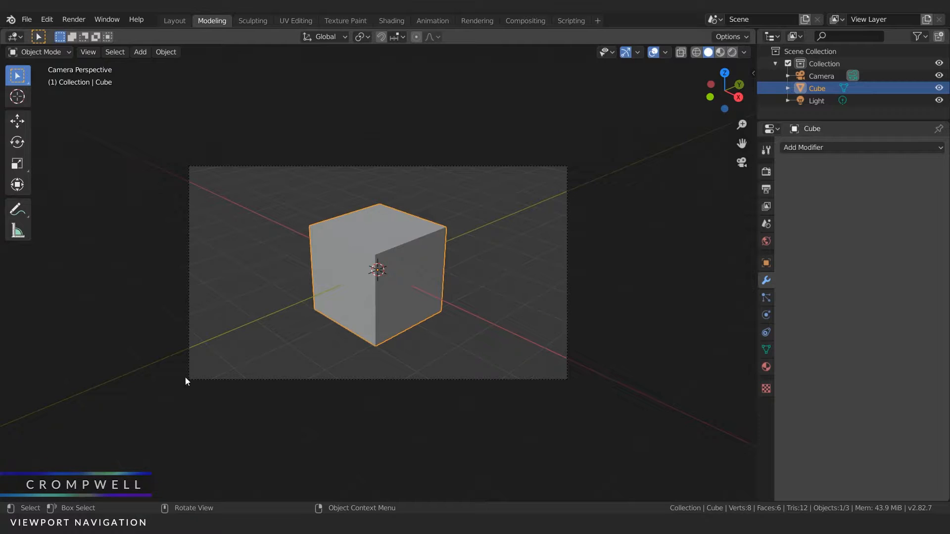
click(117, 22)
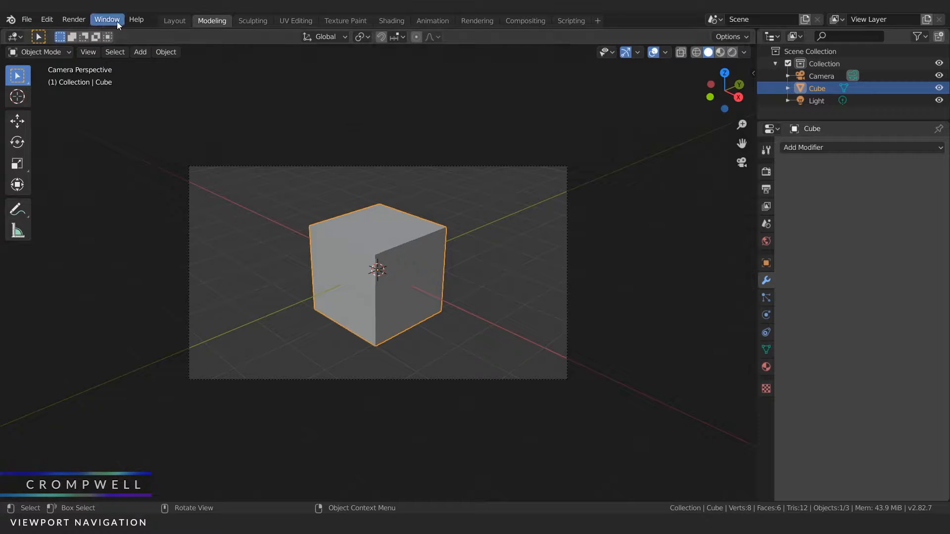
click(75, 22)
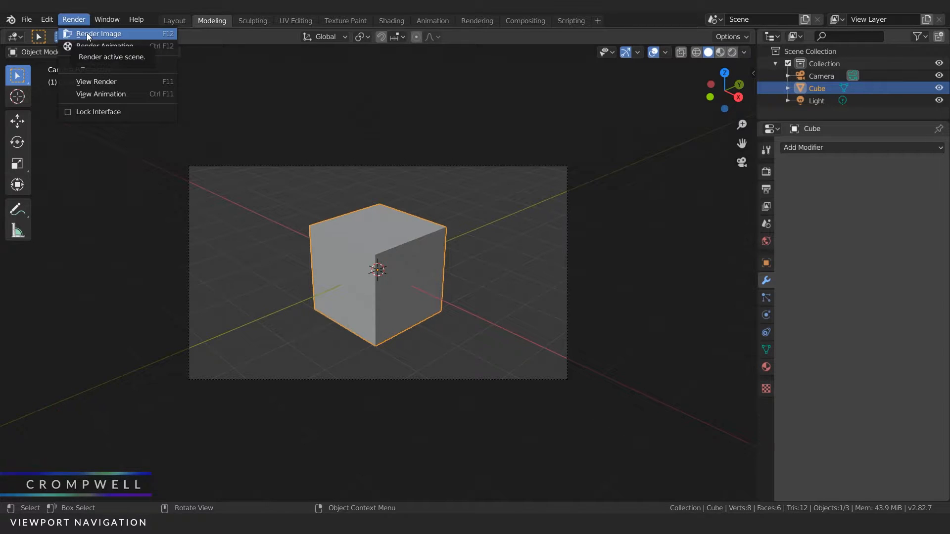
click(87, 33)
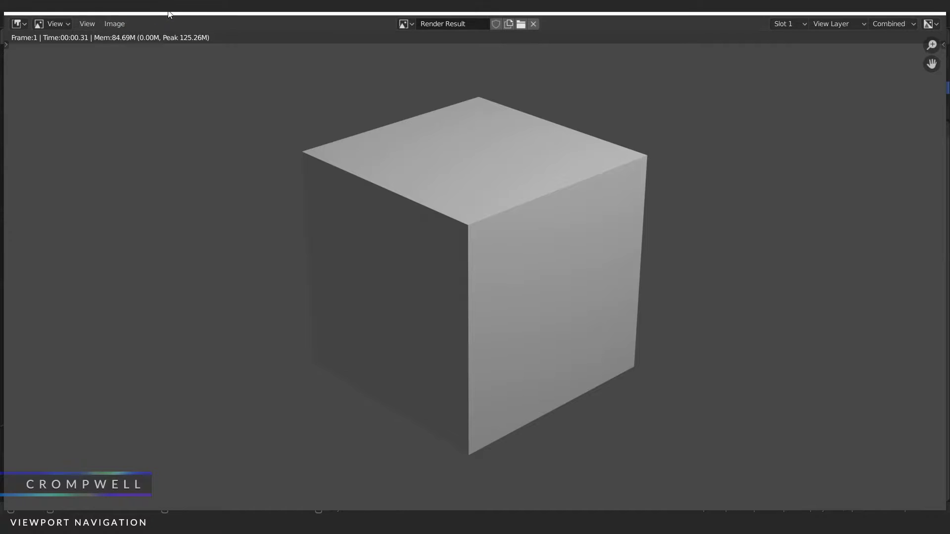
Step: Shrink and reposition the render window to compare the image with the camera view, and close it
drag(178, 7, 239, 43)
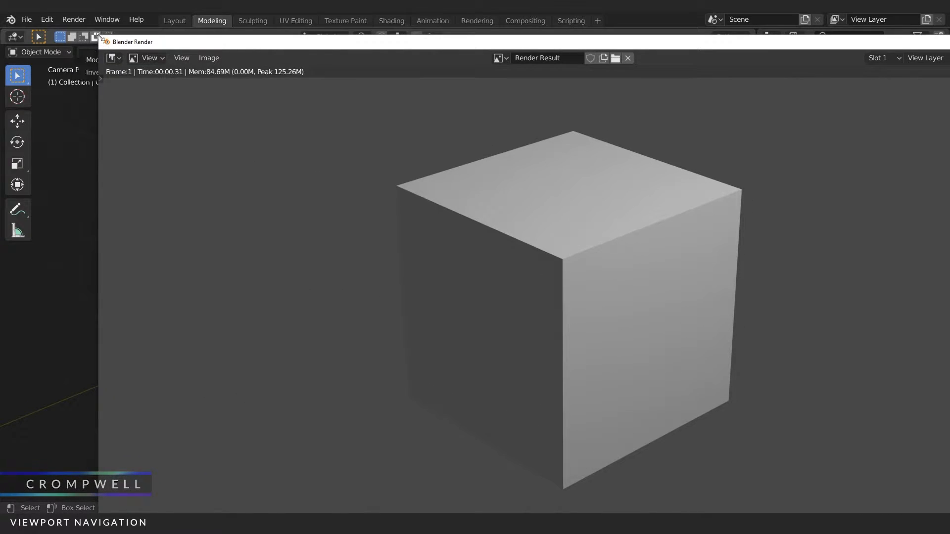
drag(99, 36, 547, 289)
scroll(740, 399, down, 4)
drag(742, 293, 710, 148)
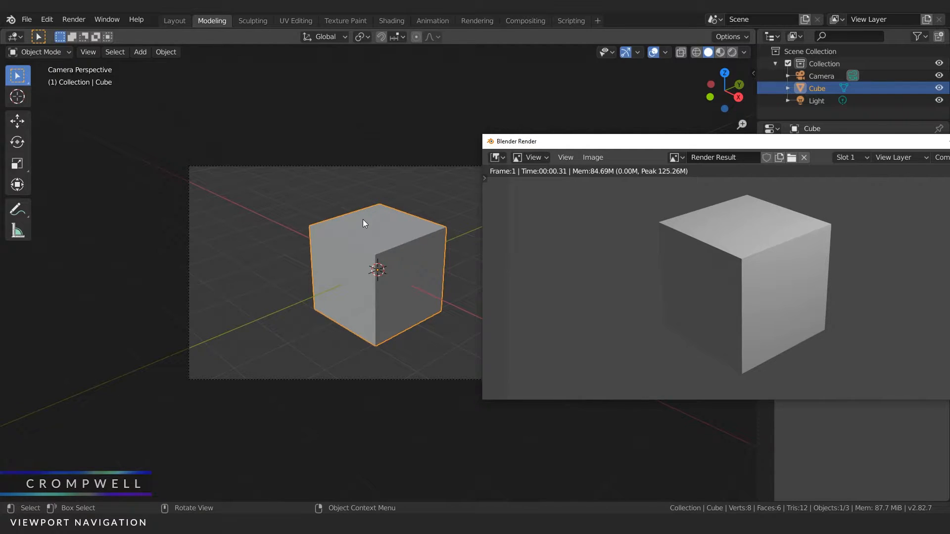
drag(583, 162, 435, 179)
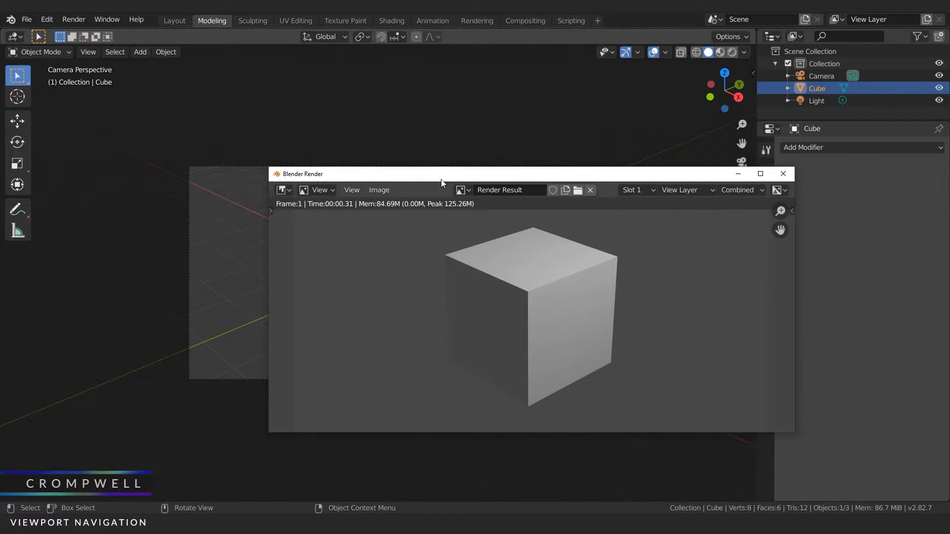
click(784, 174)
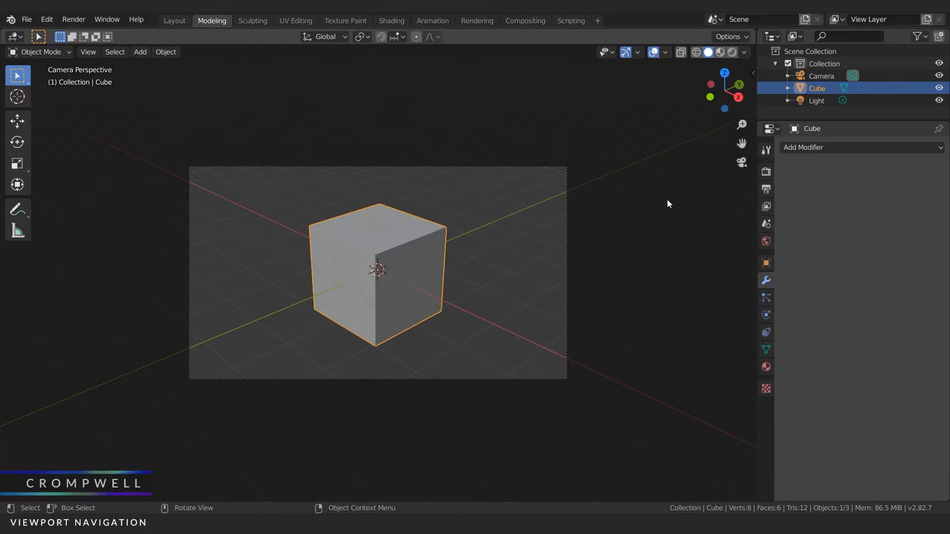
Step: Orbit out of the camera view, zoom out until the camera object shows, and toggle the camera view on and off
middle_drag(509, 209, 436, 203)
scroll(435, 203, down, 5)
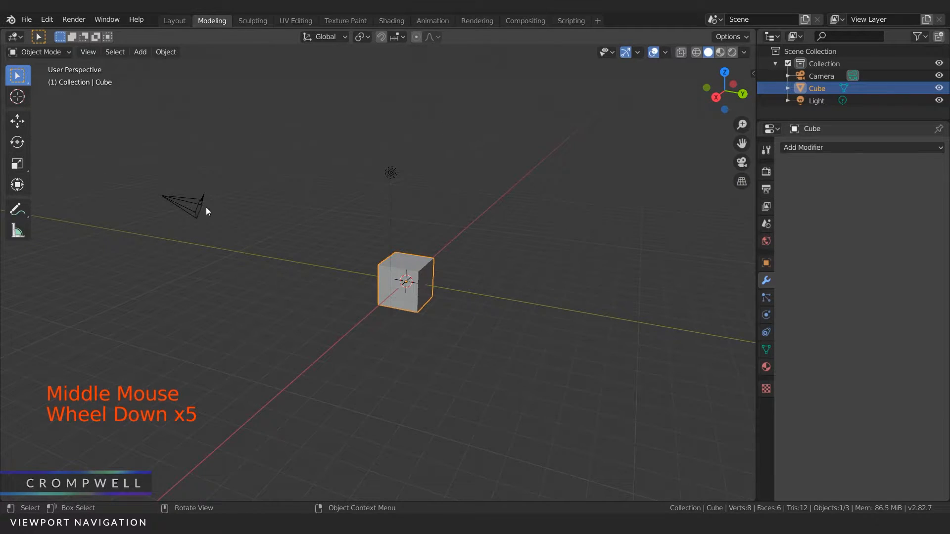
click(741, 163)
click(740, 163)
click(740, 163)
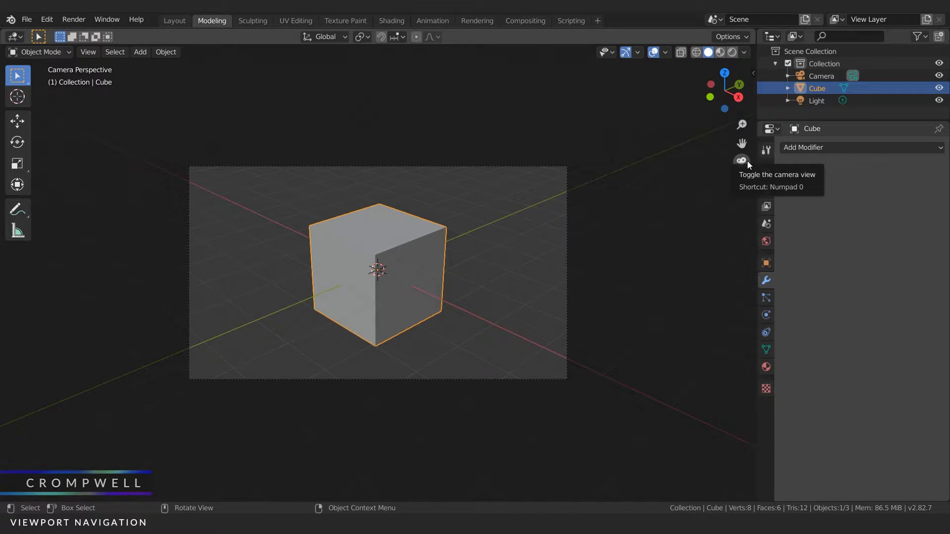
Step: Leave the camera view for a wider angle on the cube and toggle between perspective and orthographic projection
scroll(573, 224, down, 4)
middle_drag(571, 225, 474, 245)
middle_drag(740, 185, 424, 205)
scroll(447, 209, down, 2)
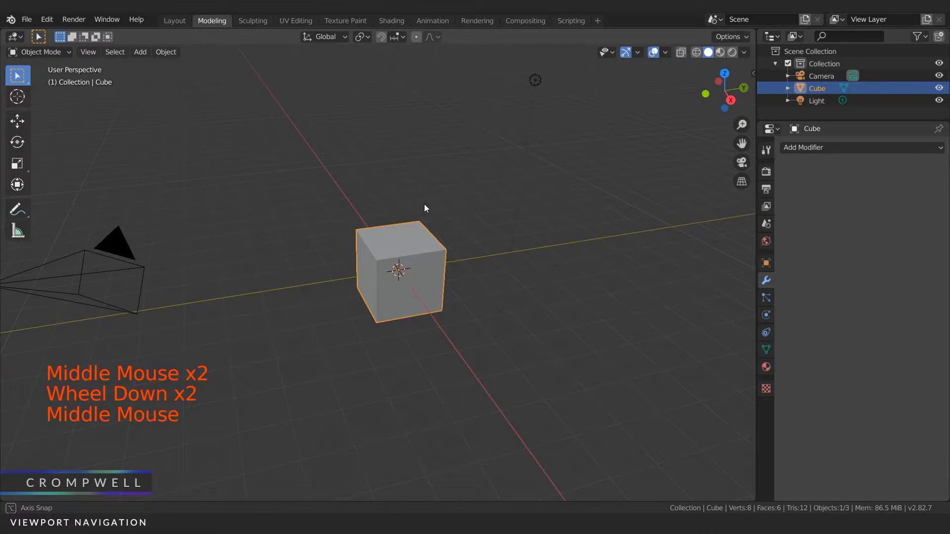
click(741, 185)
click(741, 185)
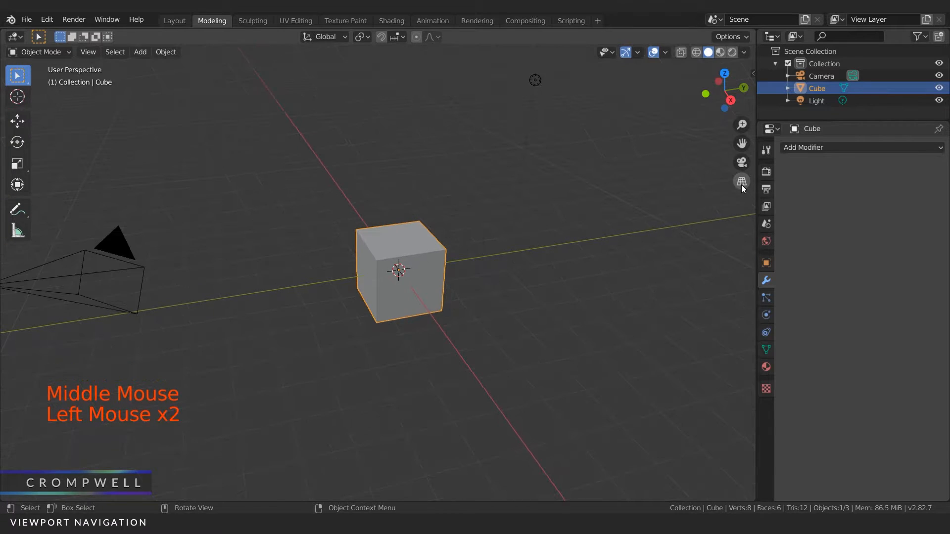
click(741, 182)
click(741, 182)
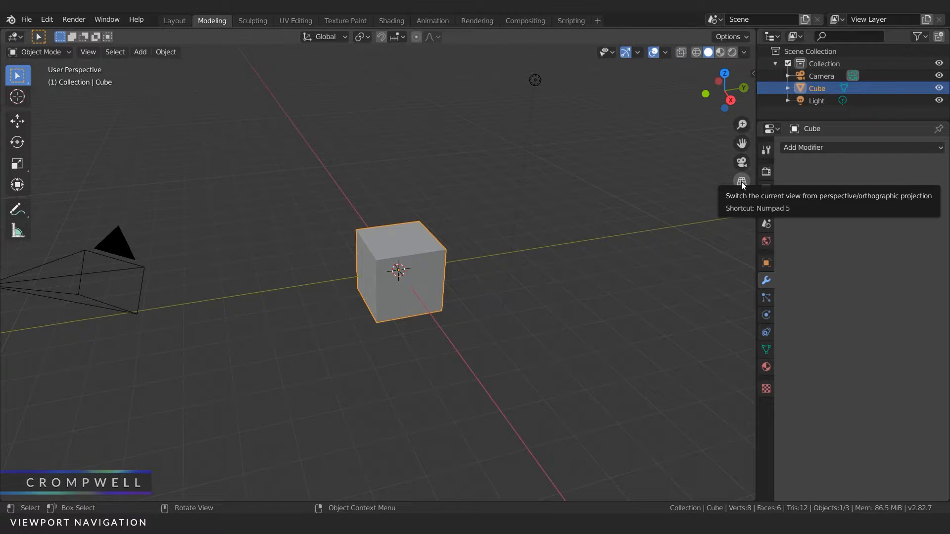
Step: Orbit around the cube in perspective and switch the viewport to orthographic projection
middle_drag(375, 132, 304, 180)
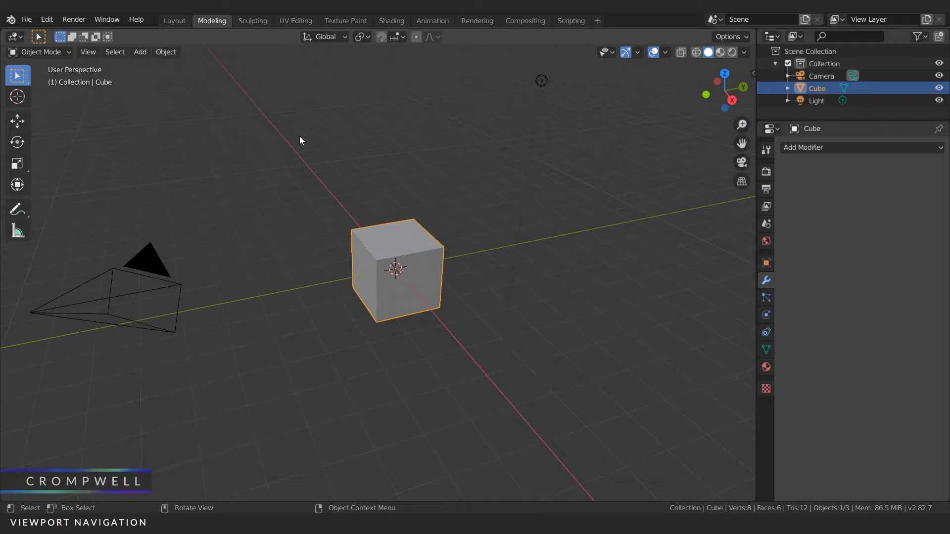
middle_drag(298, 138, 349, 156)
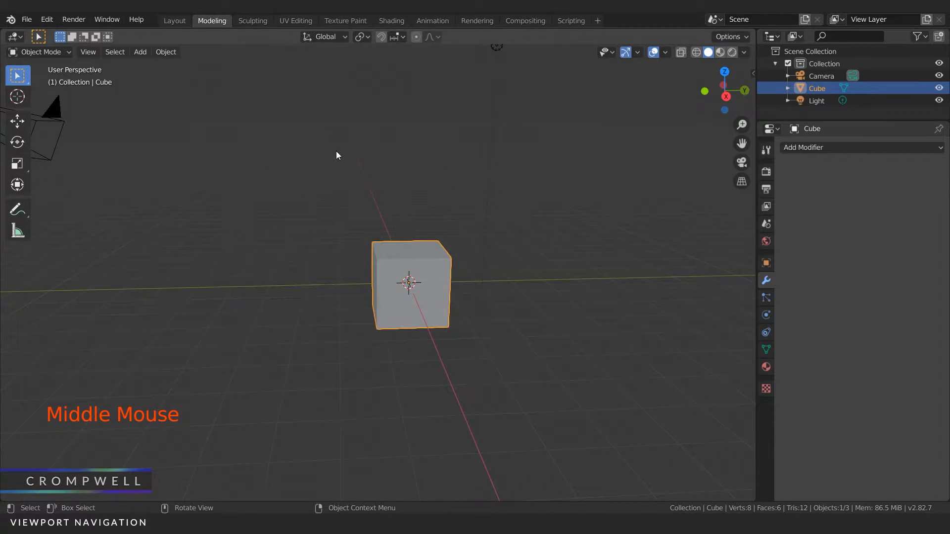
click(739, 182)
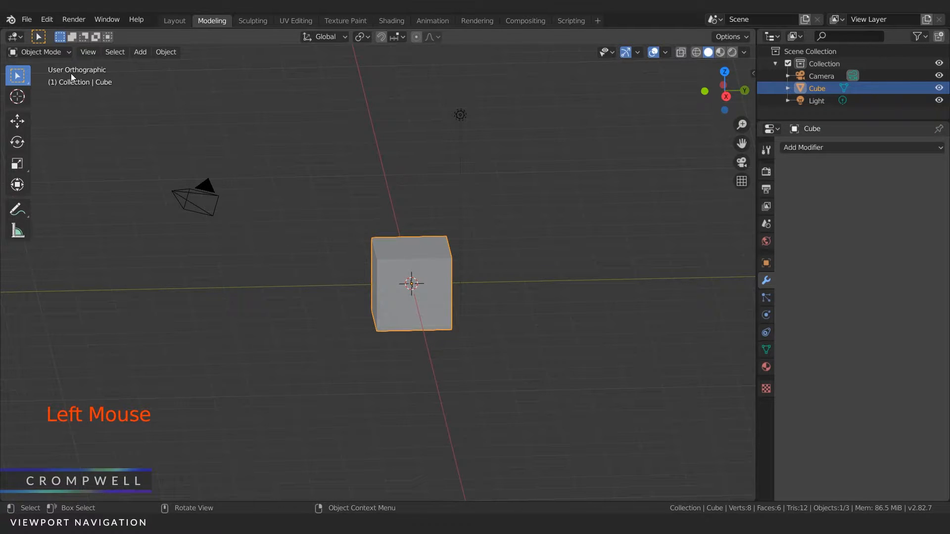
Step: Orbit the scene in orthographic projection, and select the camera and then the cube in the viewport
mouse_move(402, 237)
middle_down()
mouse_move(361, 221)
mouse_move(432, 242)
mouse_move(437, 259)
mouse_move(358, 236)
mouse_move(384, 239)
middle_up()
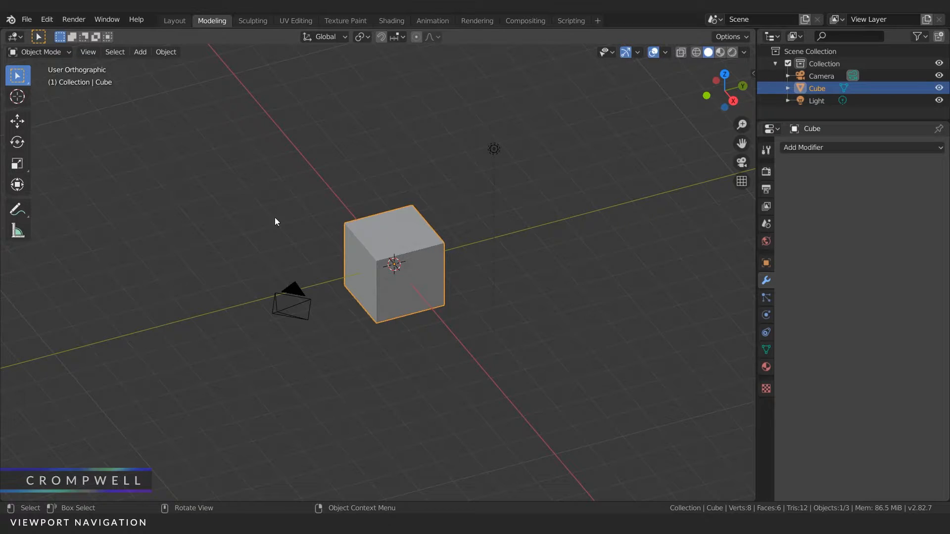
middle_drag(360, 230, 435, 289)
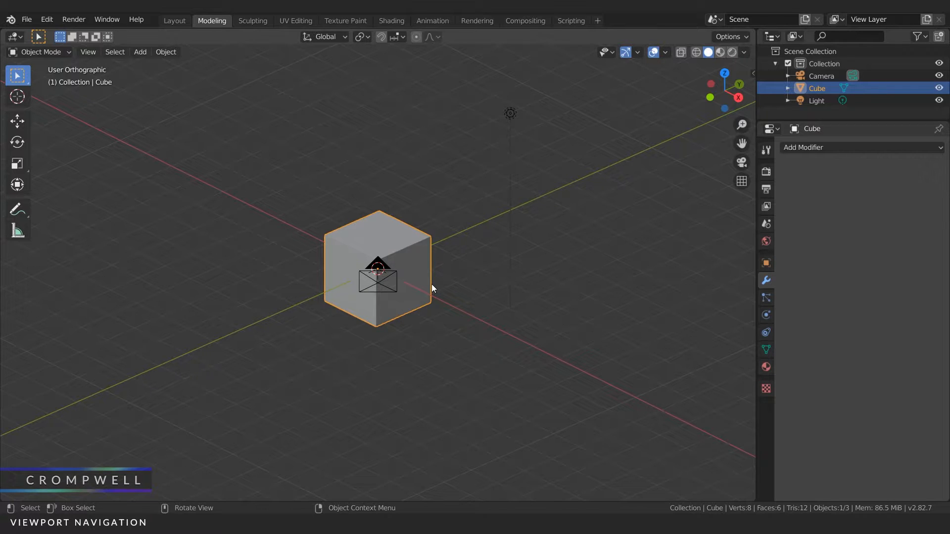
mouse_move(431, 284)
middle_down()
mouse_move(493, 293)
mouse_move(428, 286)
mouse_move(446, 282)
middle_up()
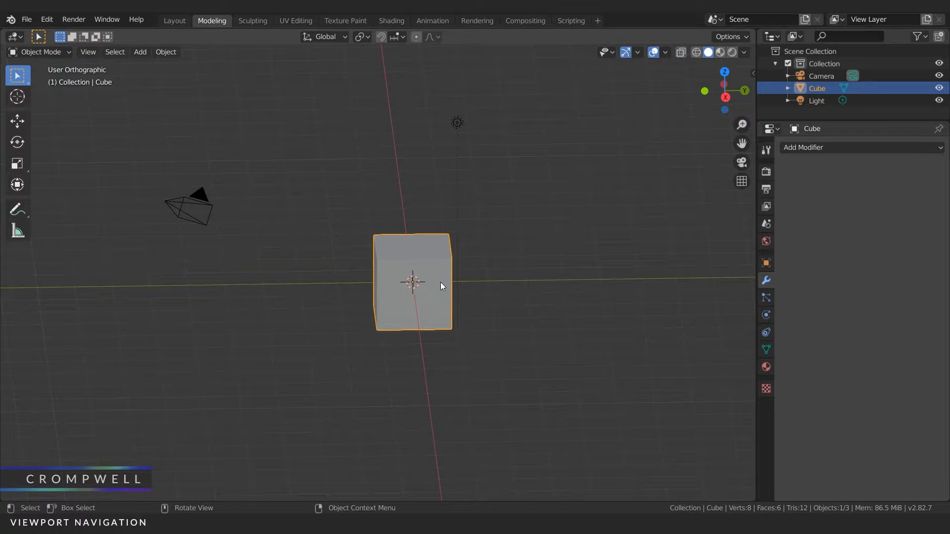
mouse_move(413, 278)
middle_down()
mouse_move(396, 275)
mouse_move(422, 292)
middle_up()
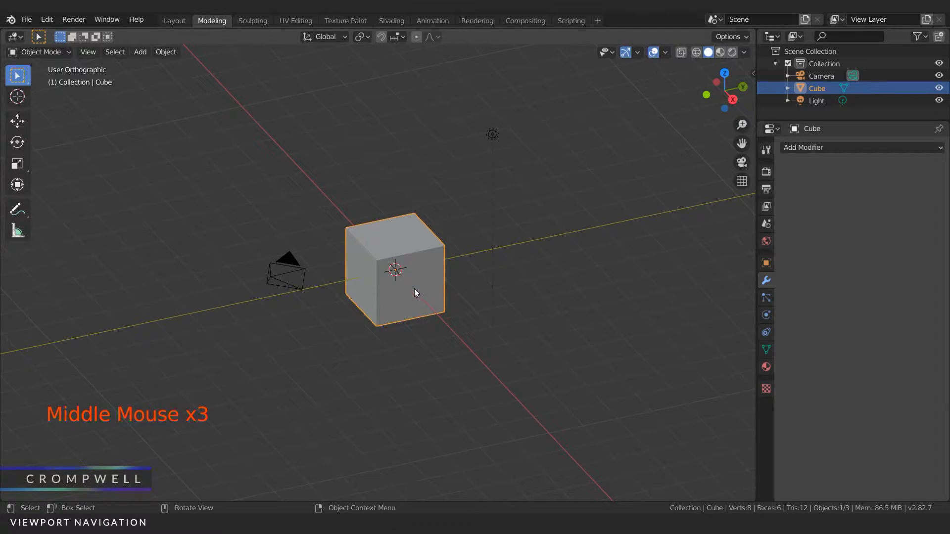
click(293, 264)
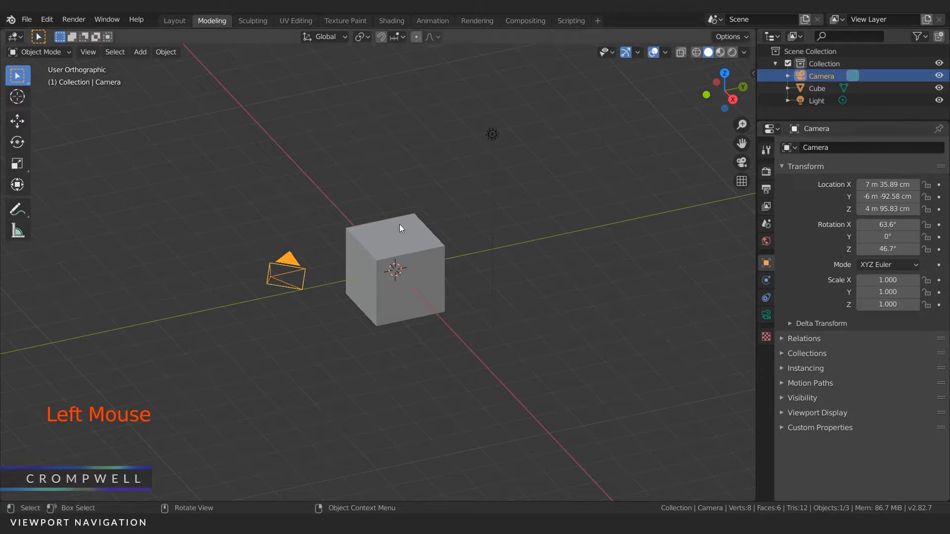
click(343, 232)
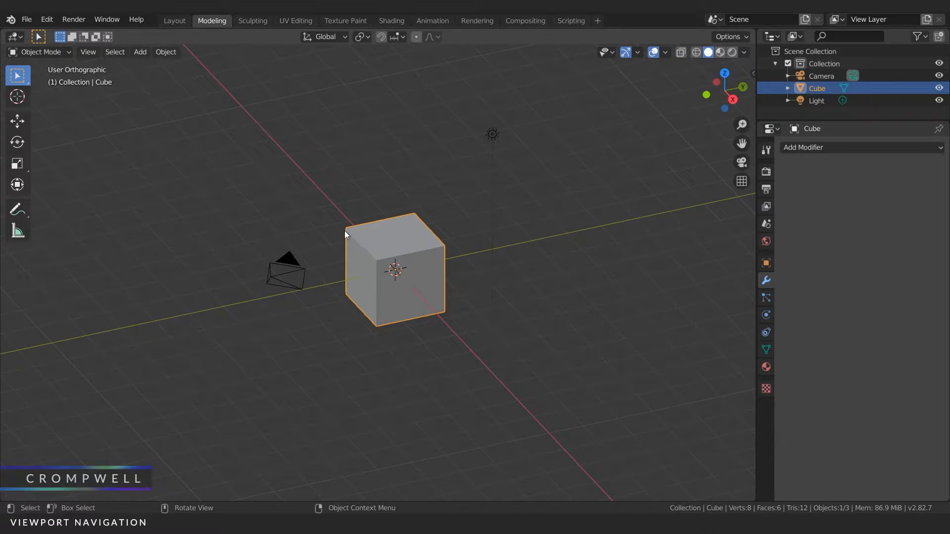
Step: Return the viewport to perspective projection and orbit around the cube to compare the two projections
click(738, 182)
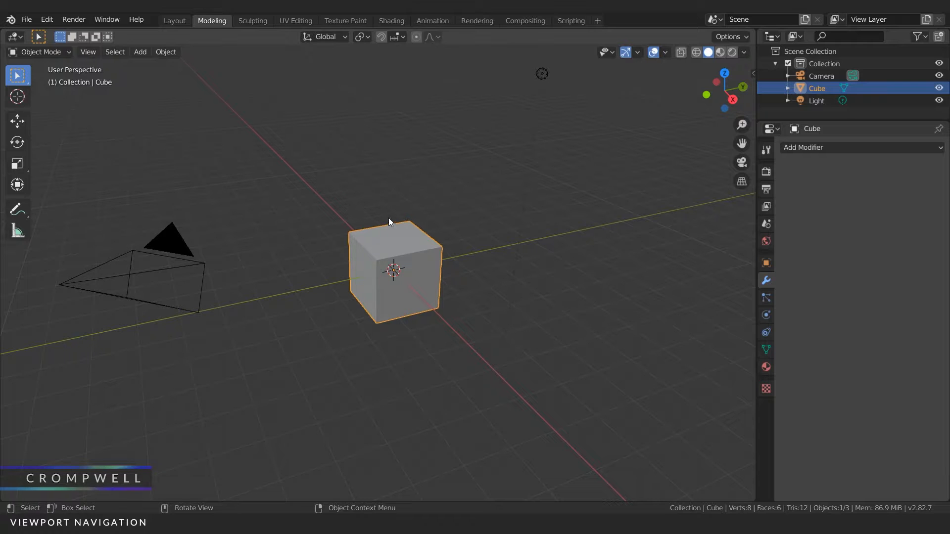
middle_drag(323, 206, 417, 193)
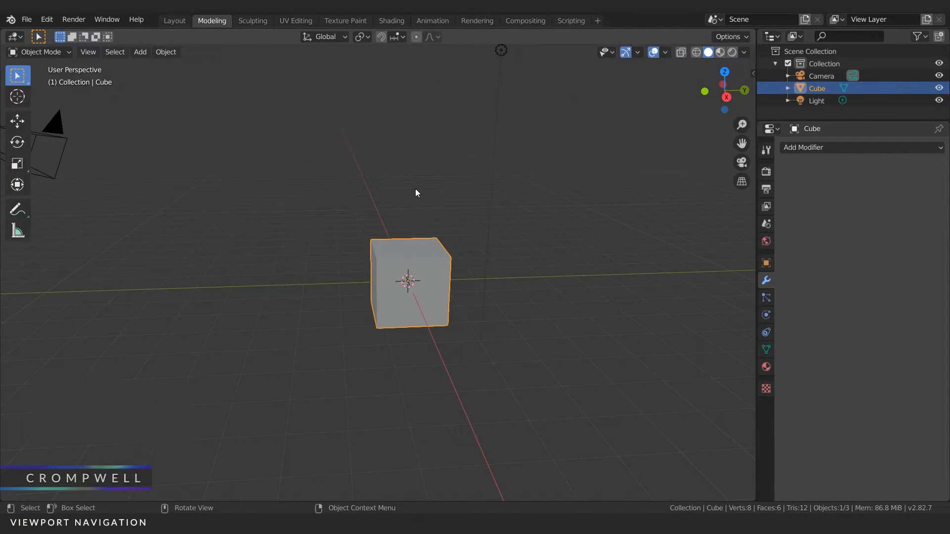
middle_drag(367, 166, 401, 194)
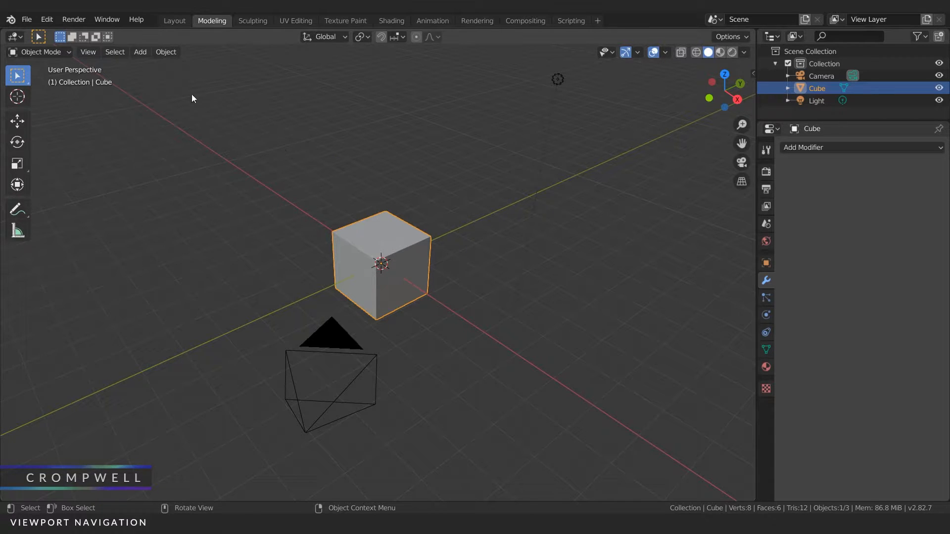
Step: Review the viewpoint and navigation options, and orbit the view to the opposite side of the cube and back
click(88, 52)
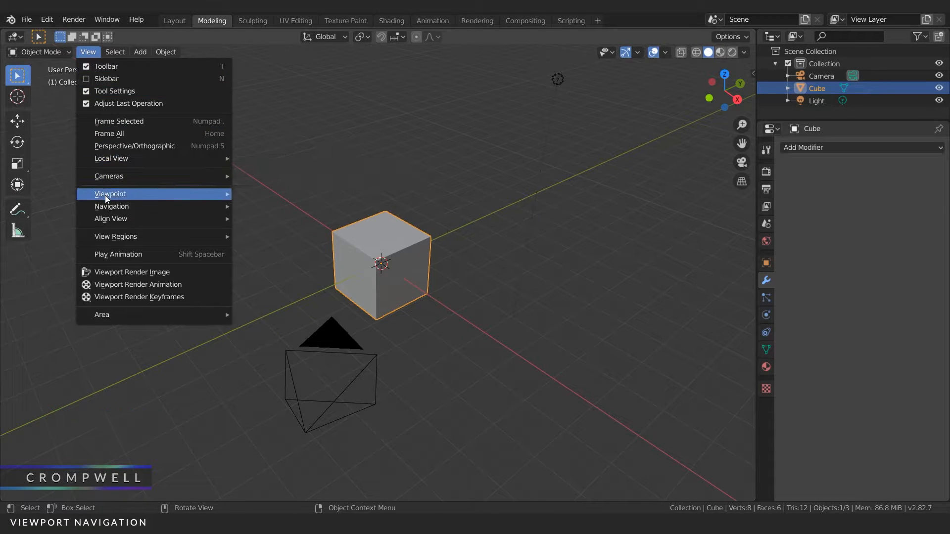
mouse_move(121, 195)
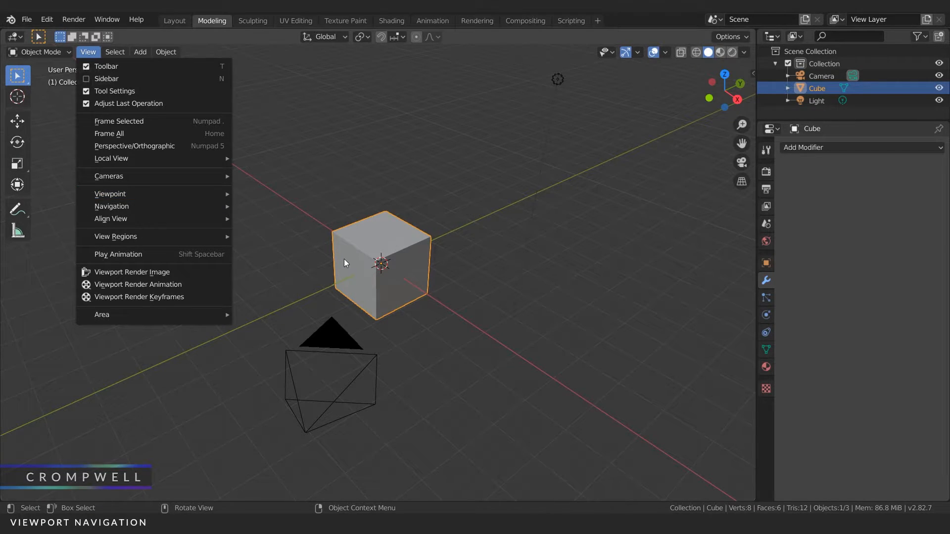
mouse_move(158, 207)
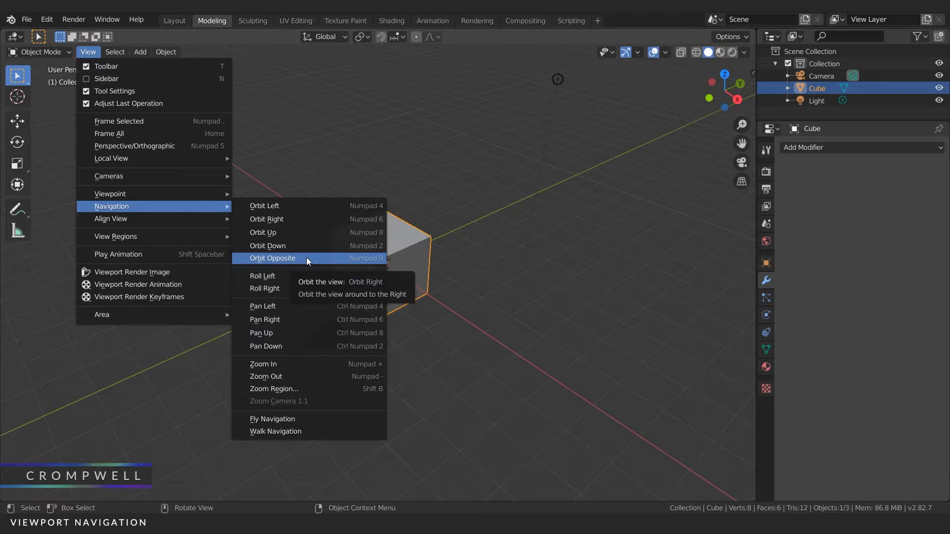
click(307, 257)
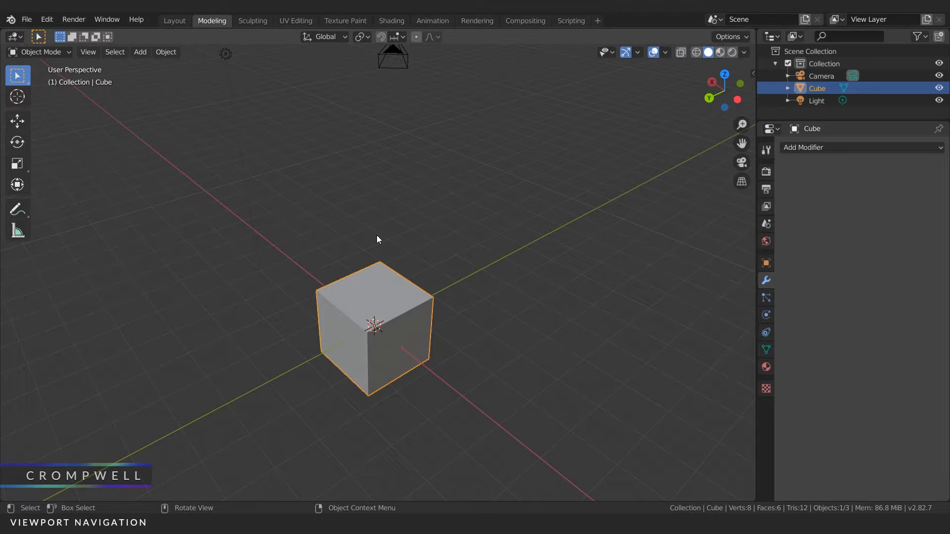
key(KP_9)
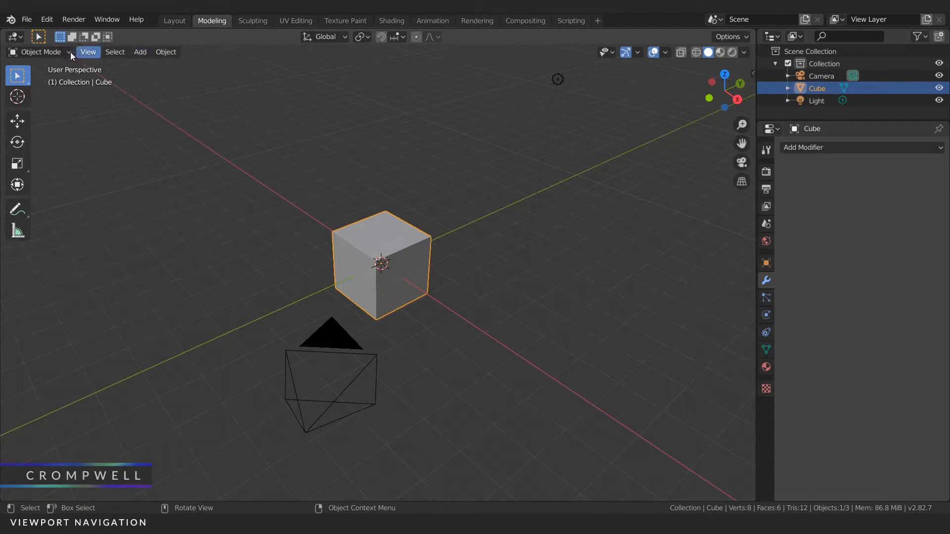
Step: Cycle the viewport through the front, right and top orthographic views of the cube
click(89, 52)
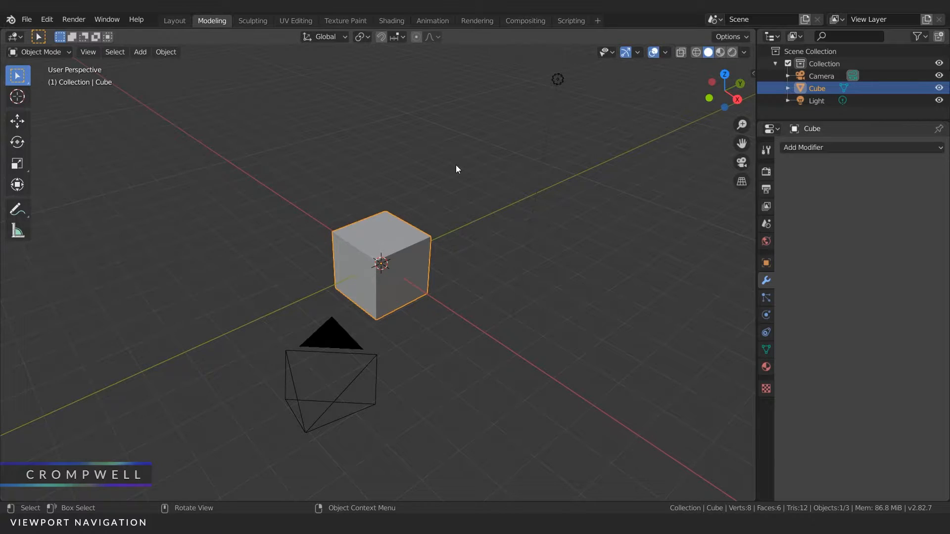
key(KP_1)
key(KP_3)
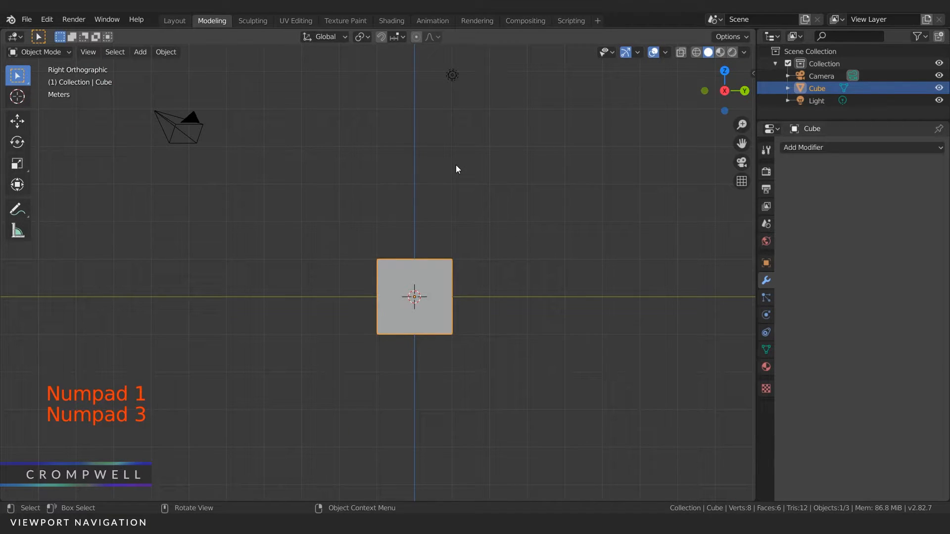
key(KP_7)
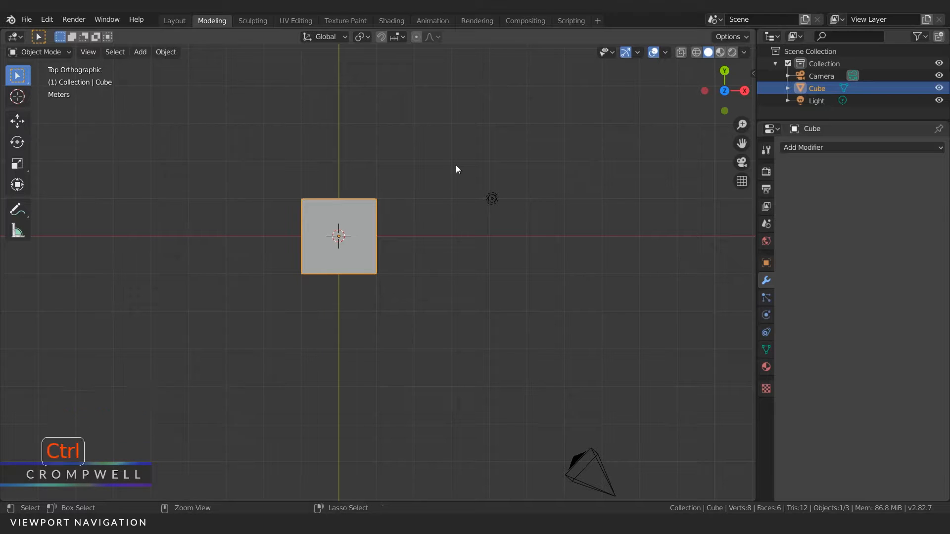
Step: Alternate between the back and left orthographic views of the cube and finish with the bottom view
key(ctrl+KP_1)
key(ctrl+KP_3)
key(ctrl+KP_1)
key(ctrl+KP_3)
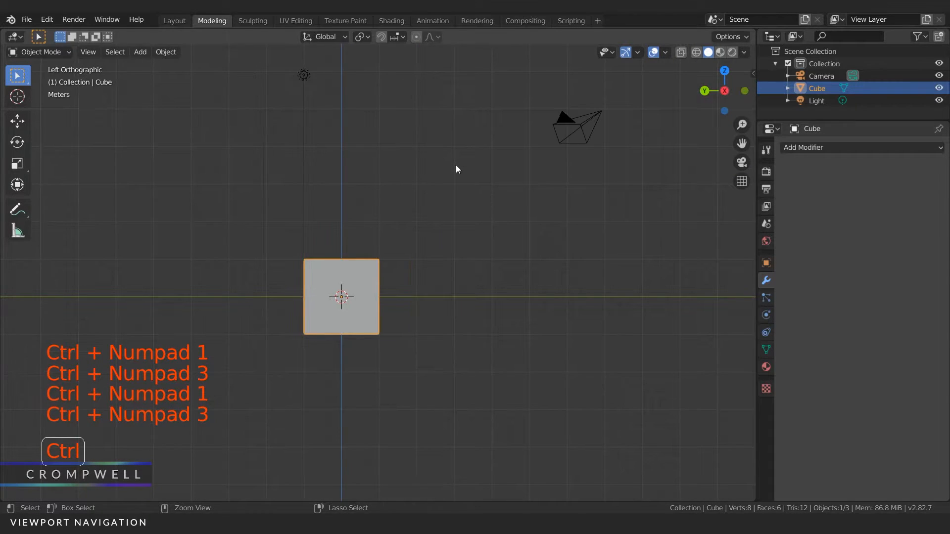
key(ctrl+KP_7)
Step: Return to the front orthographic view and orbit away from it to an angled perspective view of the cube
key(KP_1)
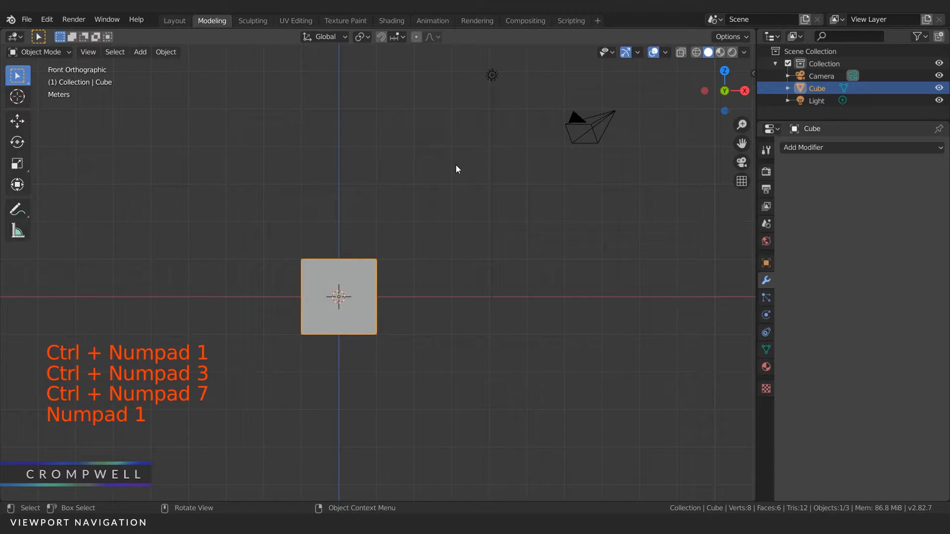
mouse_move(282, 181)
middle_down()
mouse_move(261, 161)
mouse_move(290, 188)
mouse_move(263, 162)
mouse_move(275, 174)
mouse_move(264, 187)
middle_up()
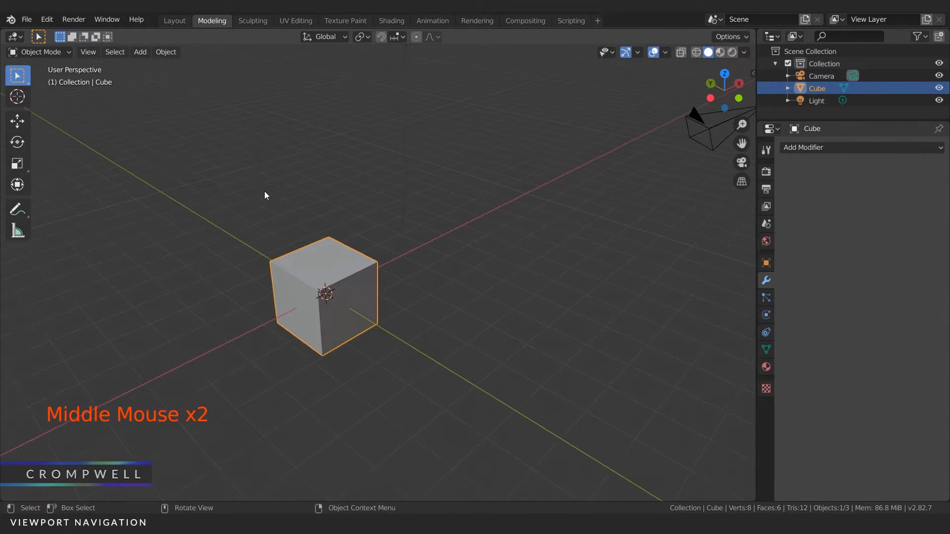
middle_drag(318, 230, 304, 222)
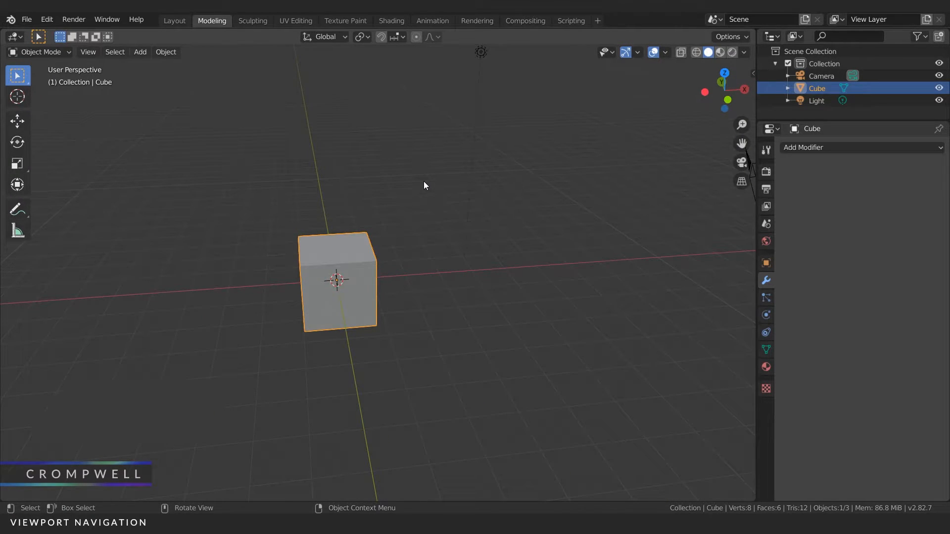
click(89, 53)
mouse_move(135, 197)
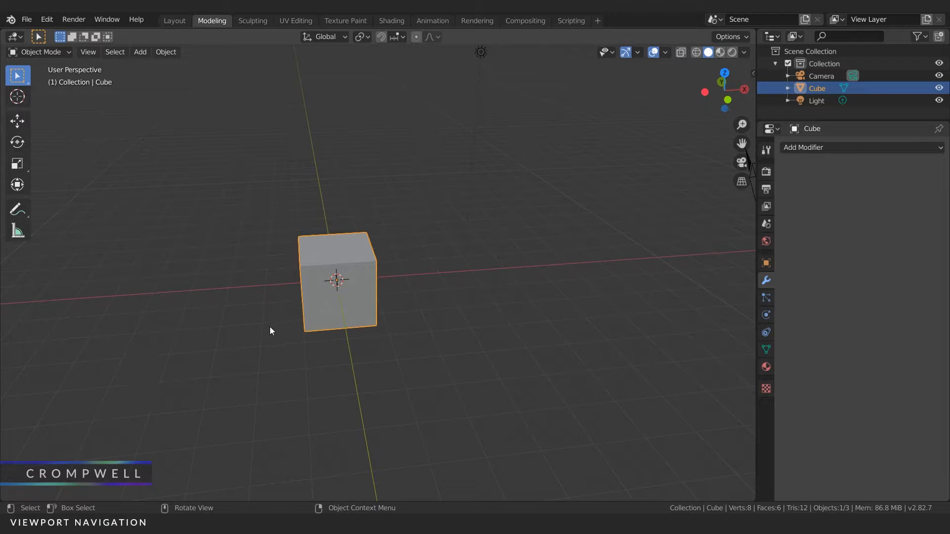
middle_drag(530, 221, 590, 158)
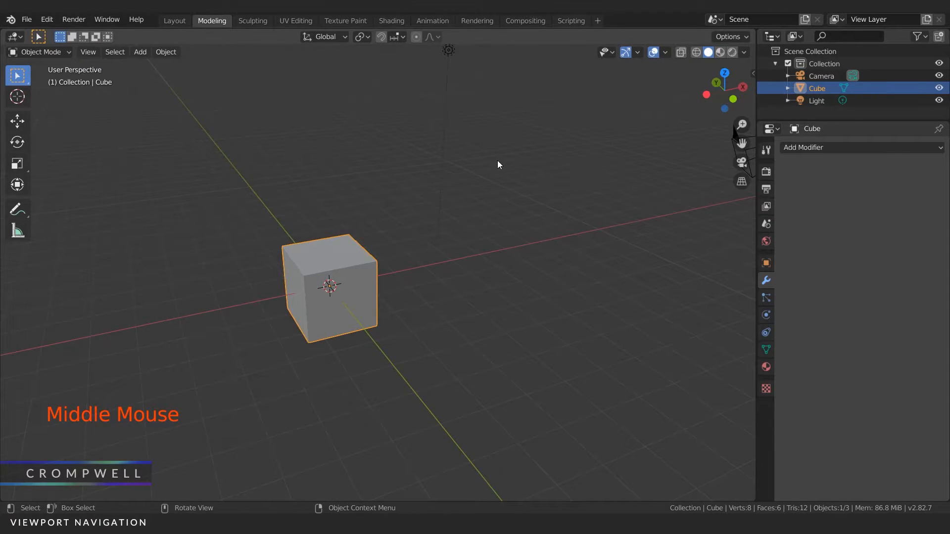
Step: Snap to the front view with the navigation gizmo, orbit away, and cycle through the front, right and top views
click(88, 52)
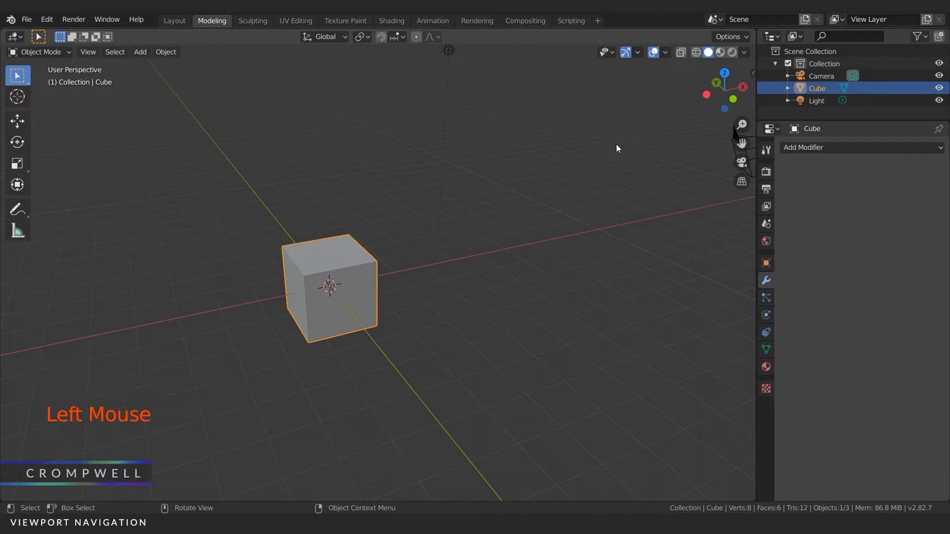
click(734, 98)
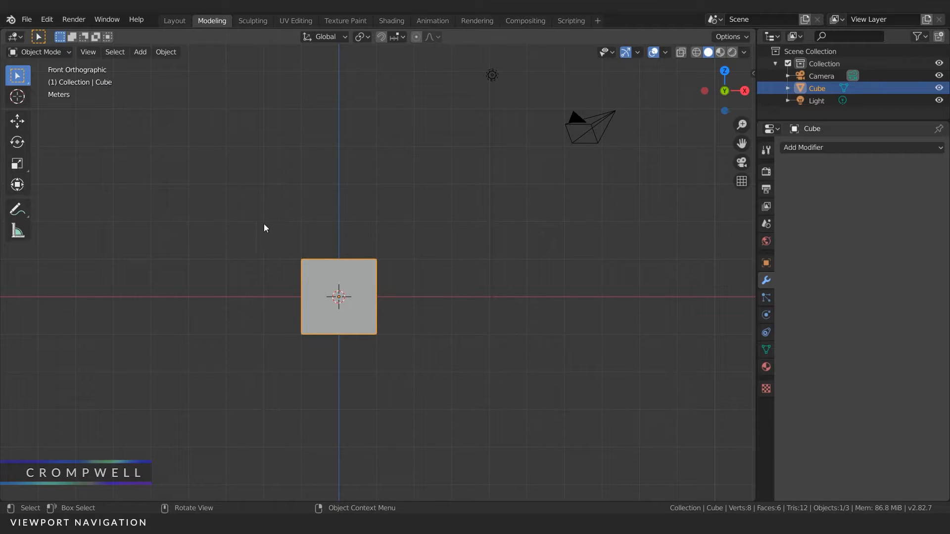
middle_drag(333, 234, 364, 254)
key(KP_1)
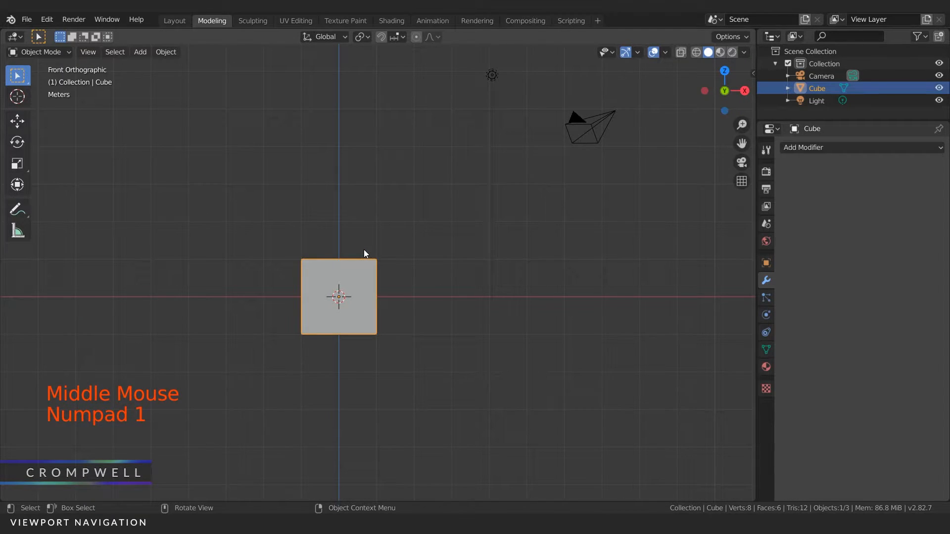
key(KP_3)
key(KP_7)
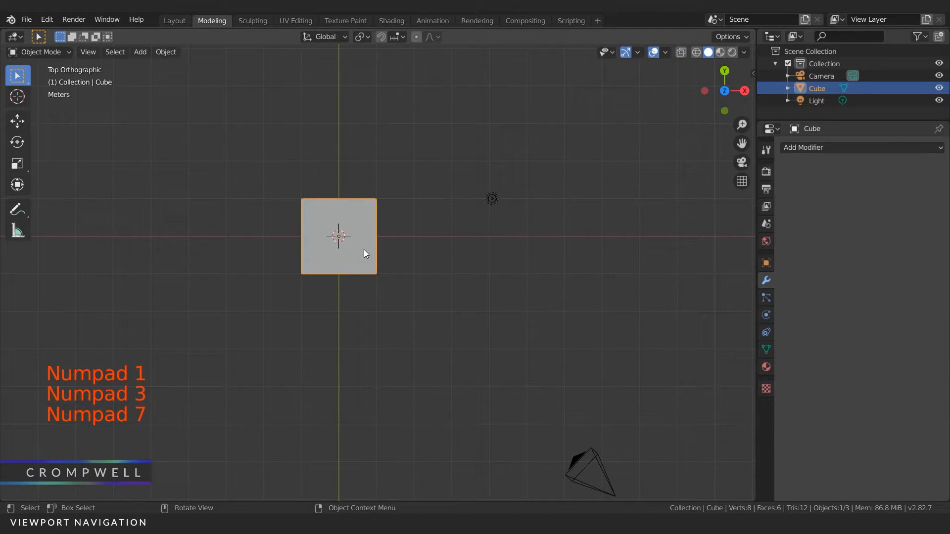
Step: Toggle the top view repeatedly between perspective and orthographic projection
key(KP_5)
key(KP_5)
key(KP_5)
key(KP_5)
key(KP_5)
key(KP_5)
Step: Alternate between the front and right orthographic views, finishing on the front view
key(KP_1)
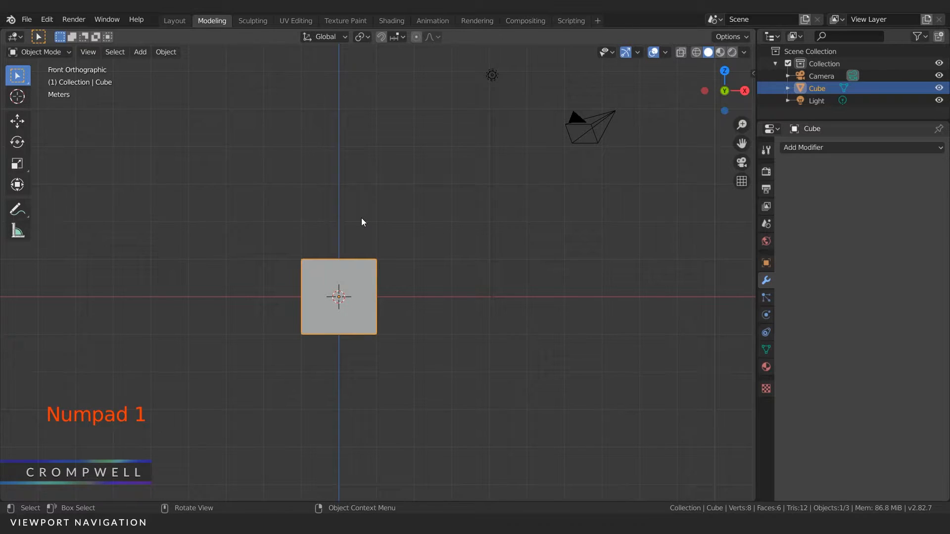
key(KP_3)
key(KP_1)
key(KP_3)
key(KP_1)
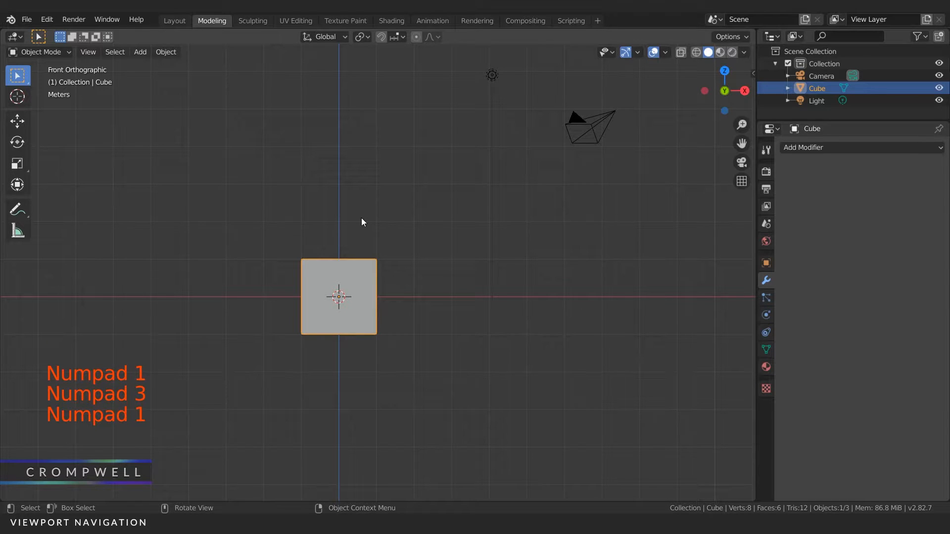
Step: Orbit freely and with the navigation gizmo, snap back to the front view, and orbit out to perspective again
middle_drag(316, 185, 340, 227)
mouse_move(723, 92)
mouse_down()
mouse_move(706, 99)
mouse_move(734, 82)
mouse_up()
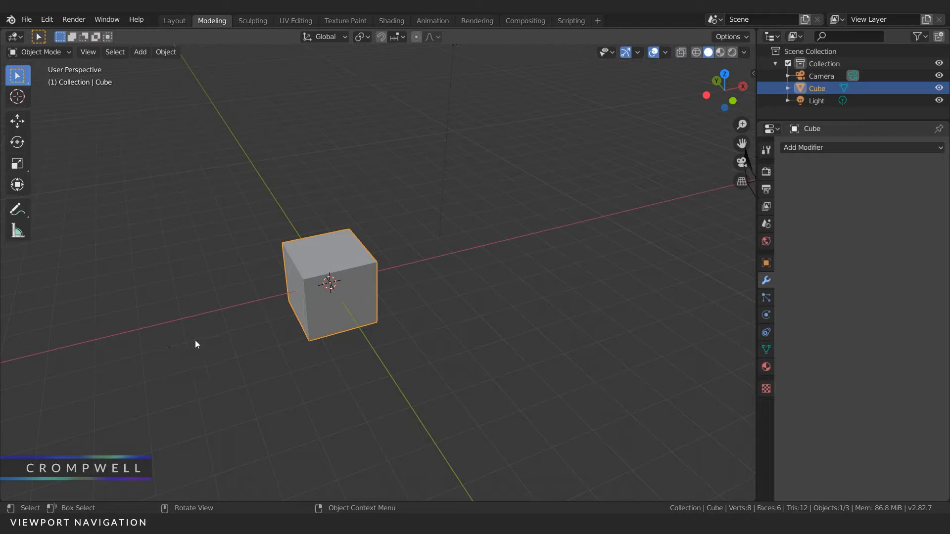
key(KP_1)
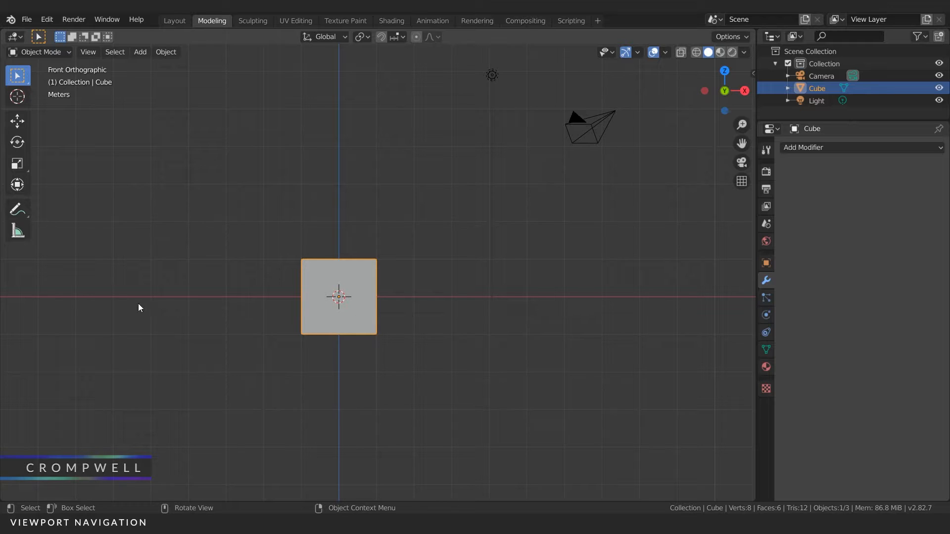
middle_drag(307, 233, 305, 255)
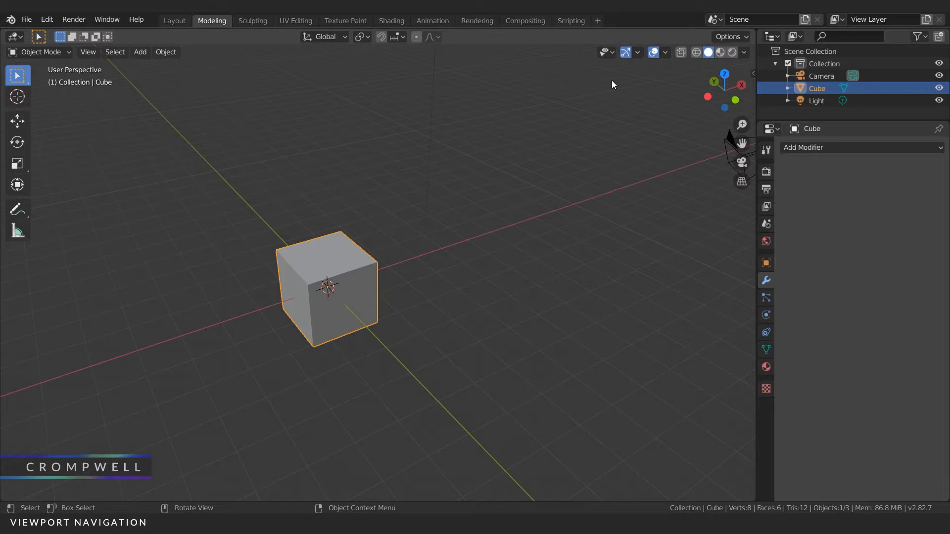
Step: Show the Z axis line in the viewport overlays and hide it again
click(666, 52)
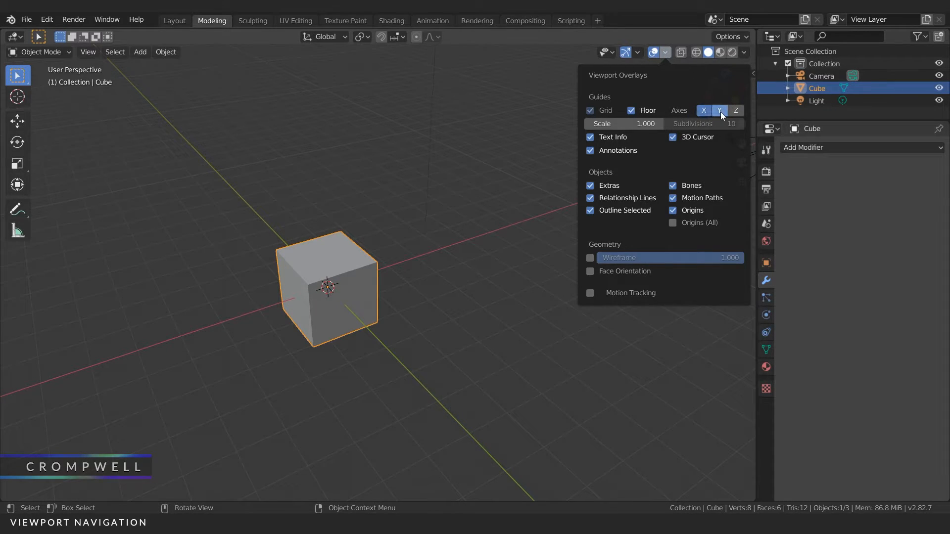
click(737, 111)
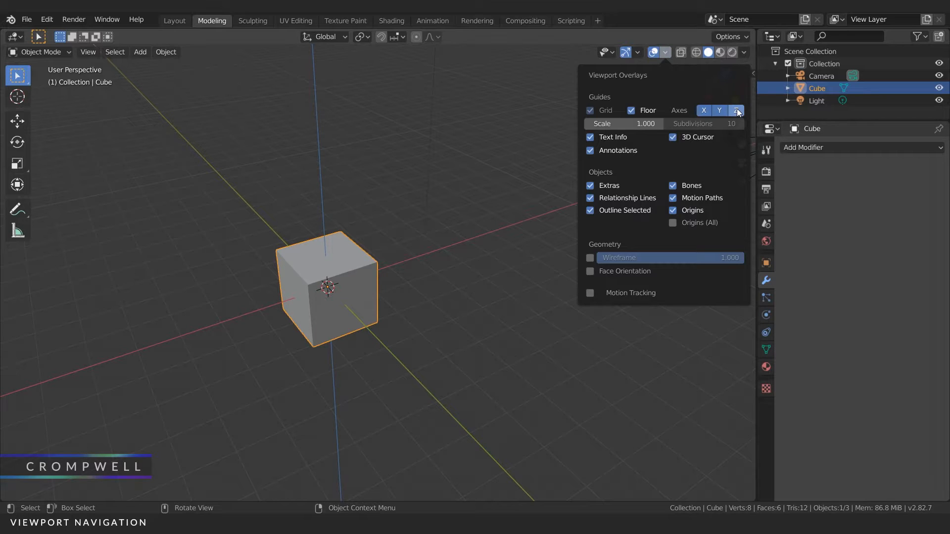
click(736, 111)
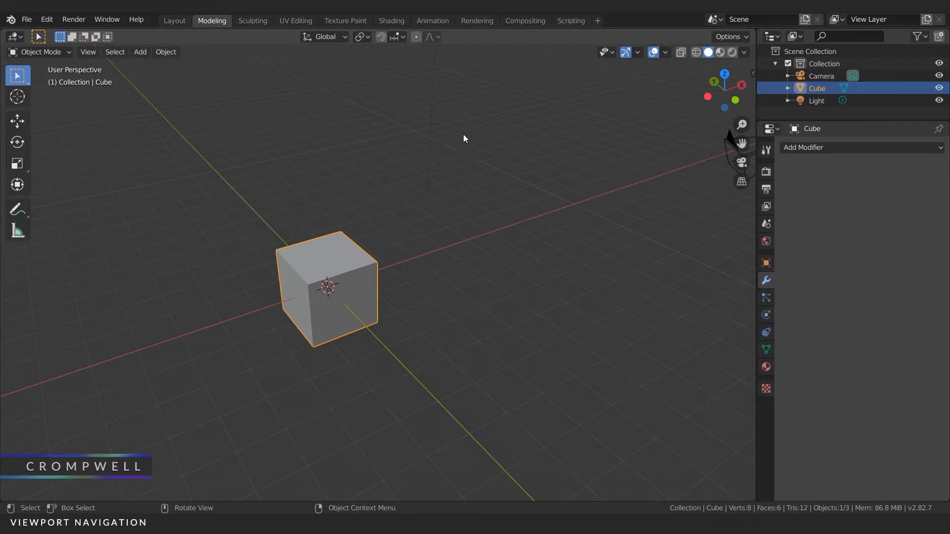
Step: Snap twice to the front view using the navigation gizmo's negative Y axis, orbiting back to perspective after each snap
drag(733, 99, 736, 100)
click(735, 100)
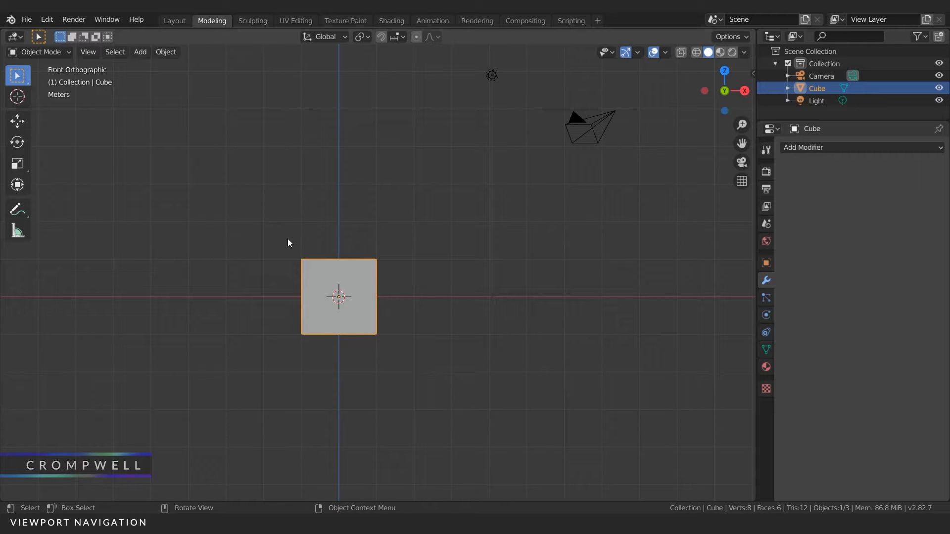
middle_drag(241, 210, 288, 228)
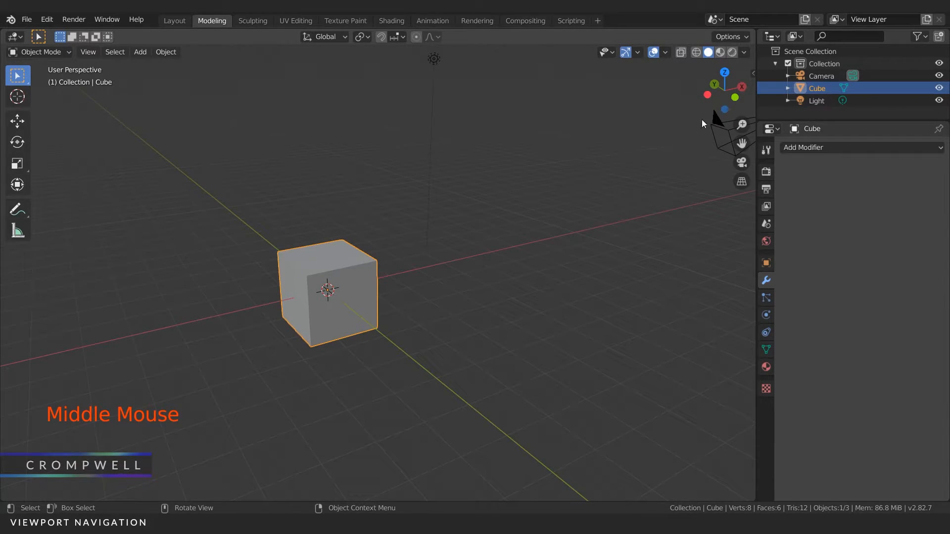
click(734, 98)
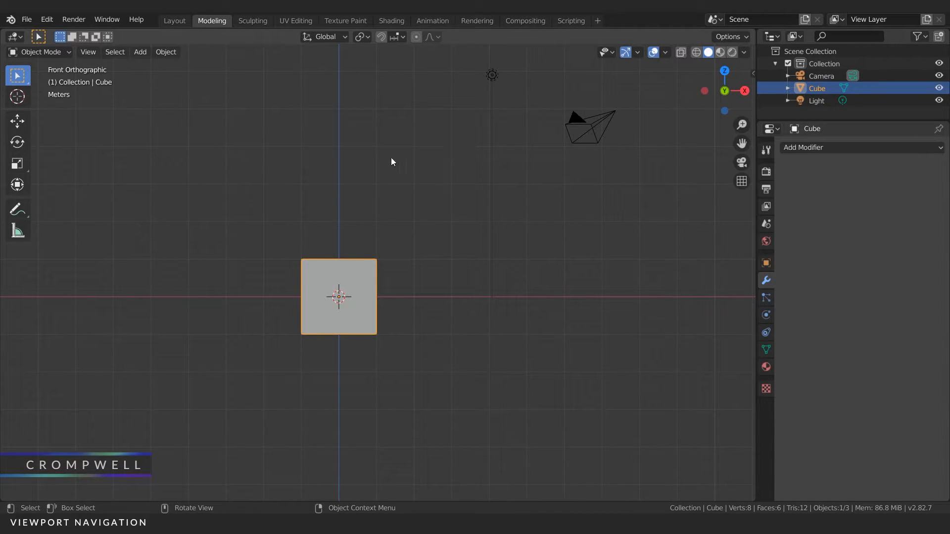
mouse_move(346, 187)
middle_down()
mouse_move(329, 159)
mouse_move(352, 182)
mouse_move(341, 184)
middle_up()
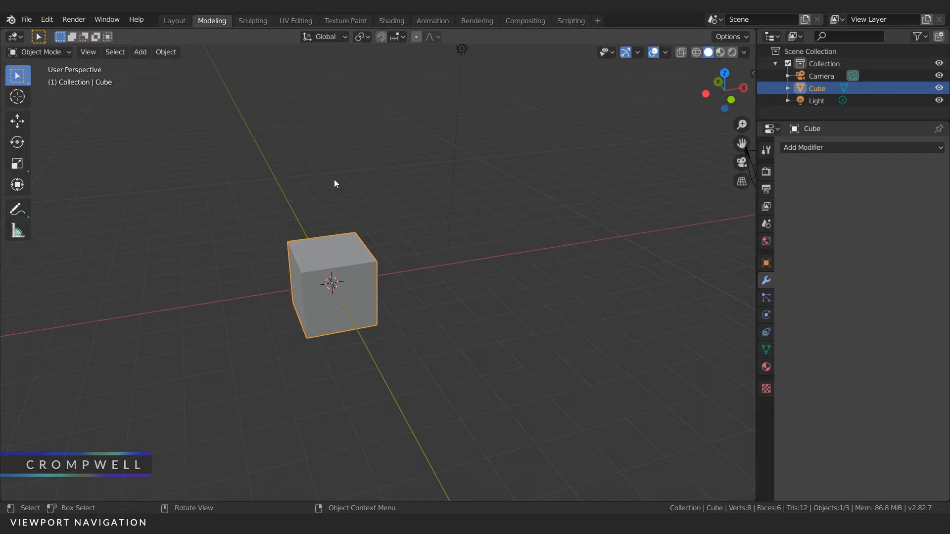
Step: Zoom in and out on the cube, zoom with the on-screen zoom control, and orbit with the navigation gizmo
mouse_move(376, 190)
shift+middle_down()
mouse_move(367, 176)
mouse_move(369, 193)
mouse_move(359, 182)
shift+middle_up()
scroll(364, 205, up, 3)
scroll(364, 200, down, 4)
scroll(364, 203, up, 3)
scroll(357, 196, down, 2)
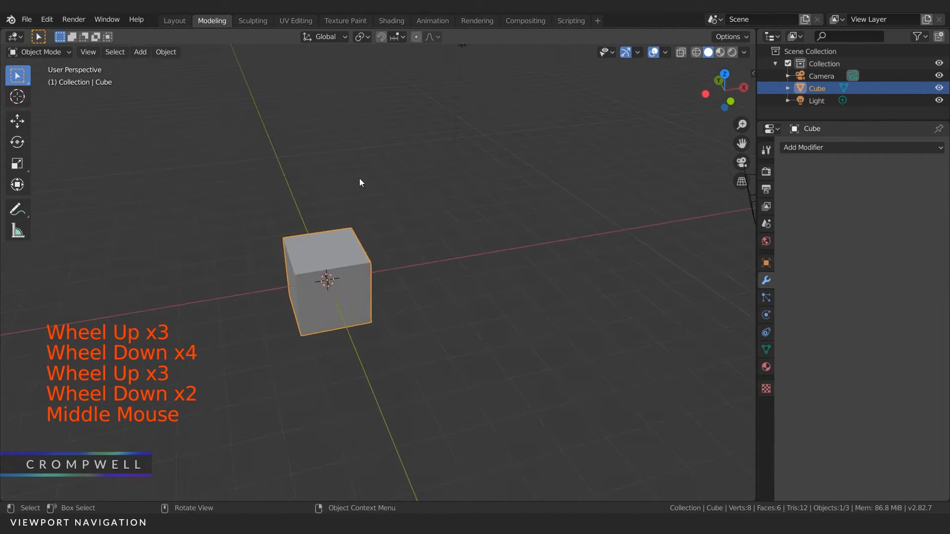
drag(742, 124, 742, 129)
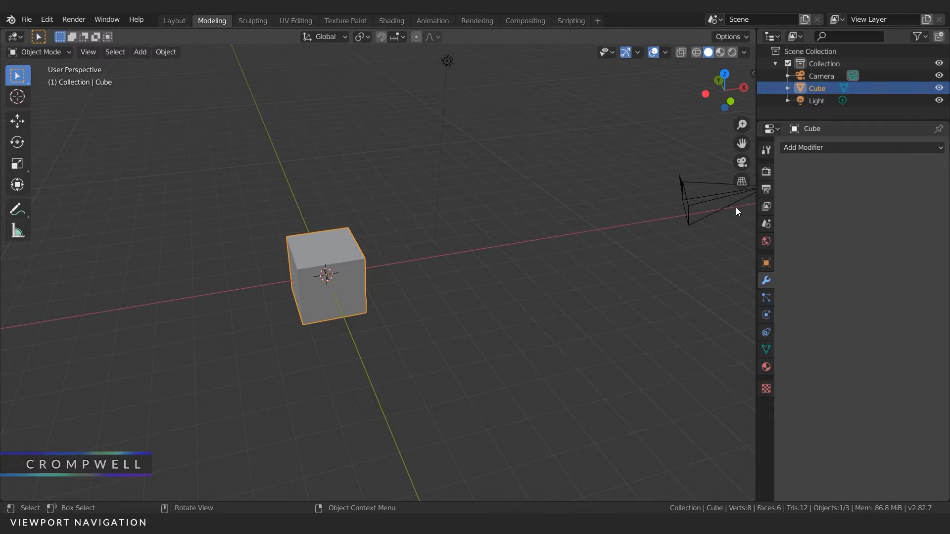
drag(720, 93, 679, 99)
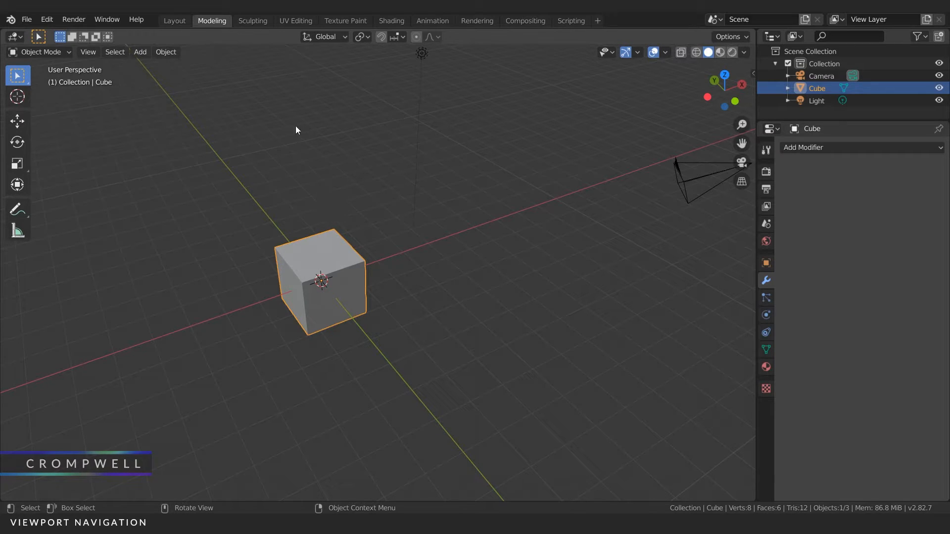
click(21, 20)
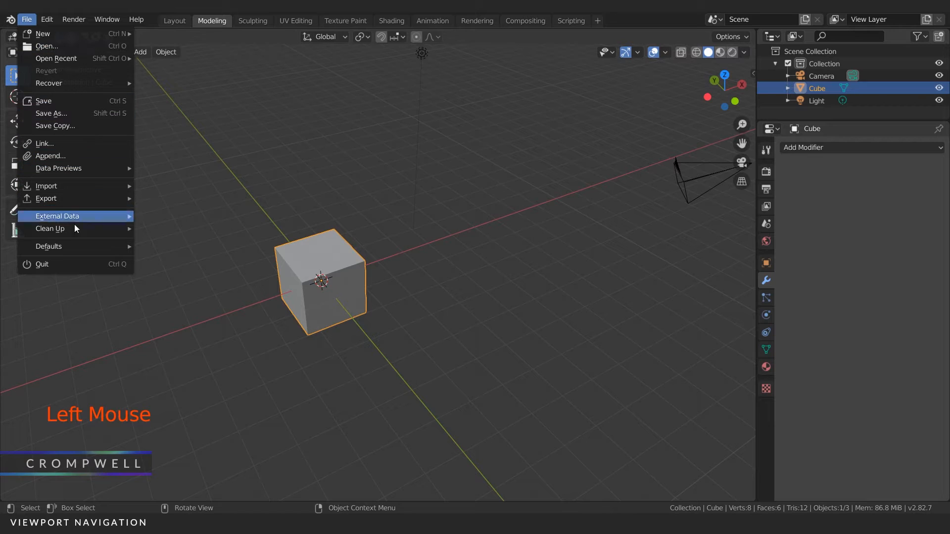
mouse_move(71, 249)
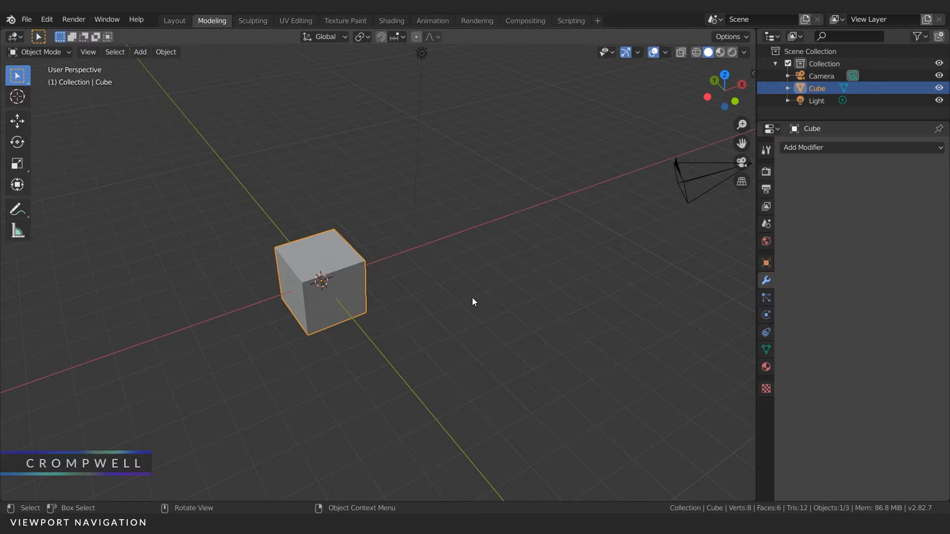
click(48, 21)
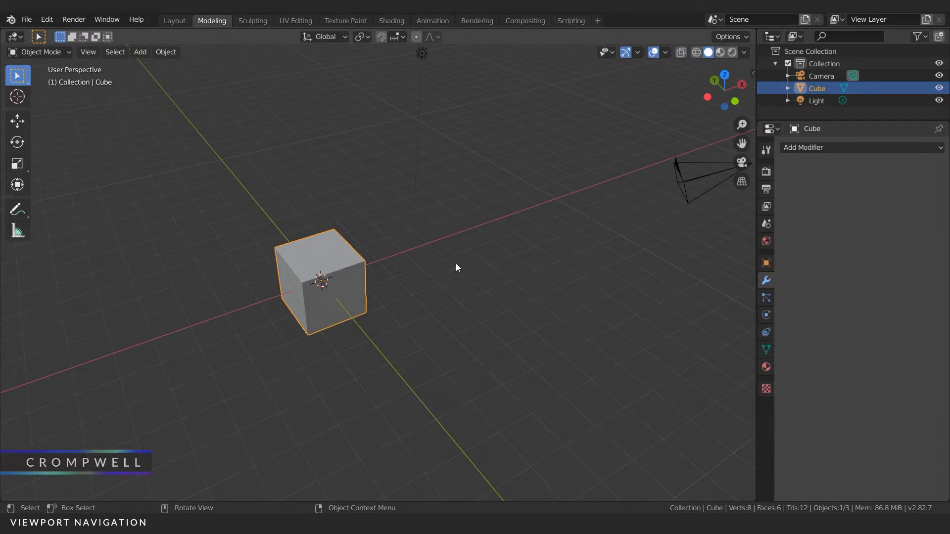
mouse_move(334, 248)
middle_down()
mouse_move(319, 230)
mouse_move(330, 242)
middle_up()
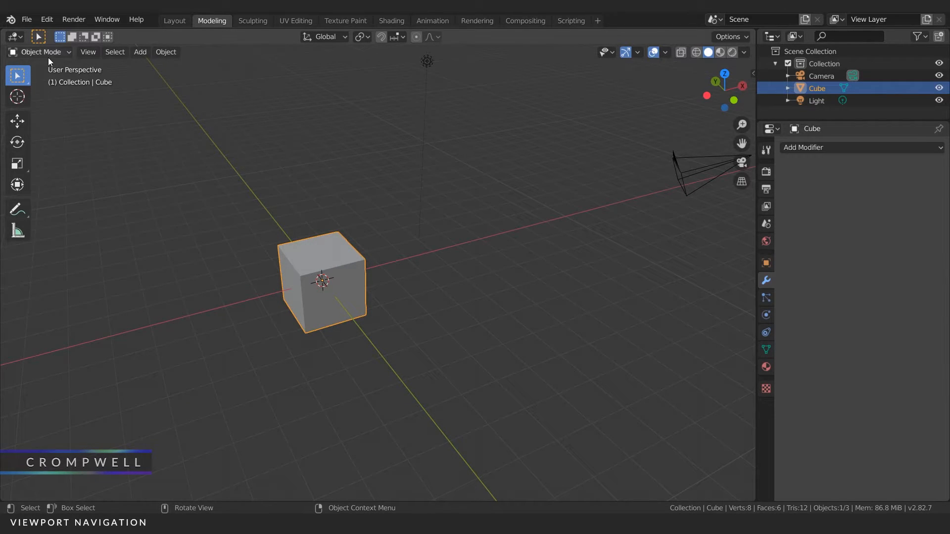
click(330, 253)
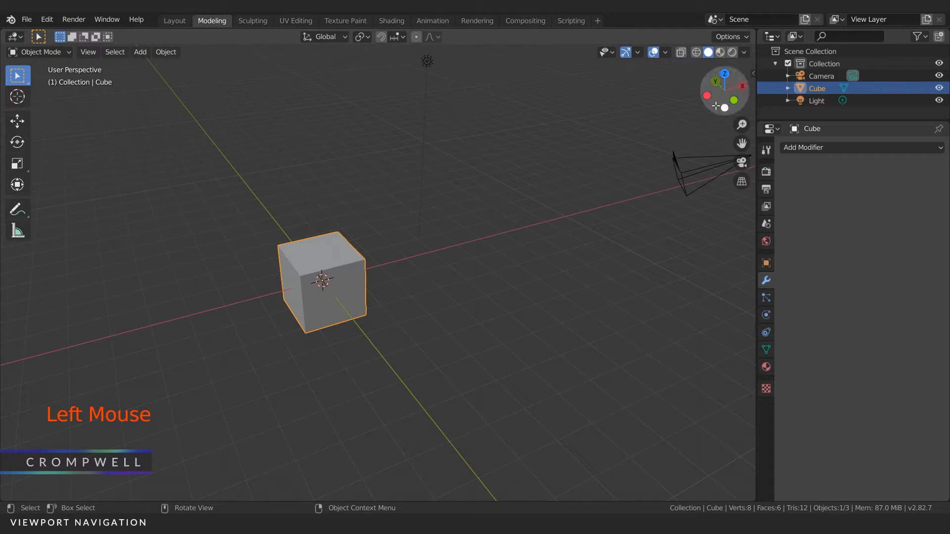
Step: Display the cube's transform values in the viewport sidebar and in the object properties
click(753, 73)
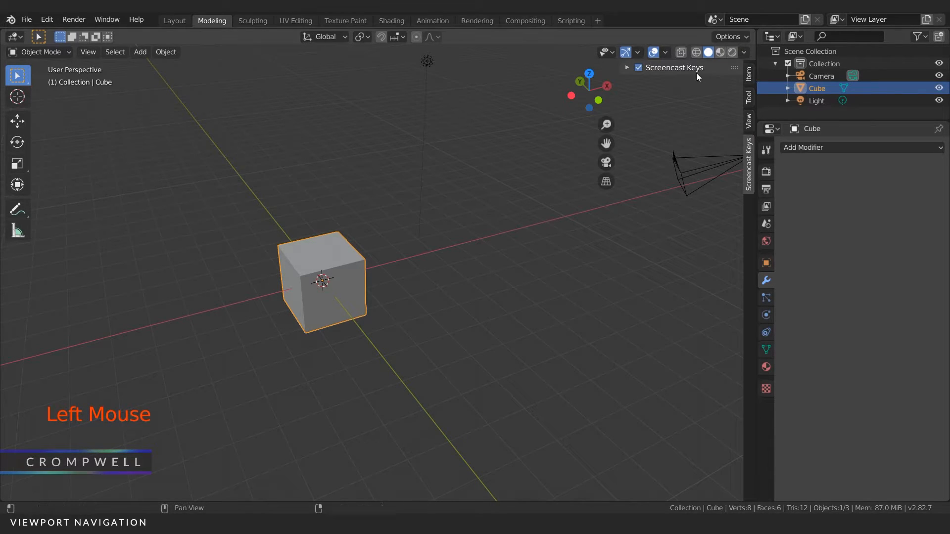
click(748, 74)
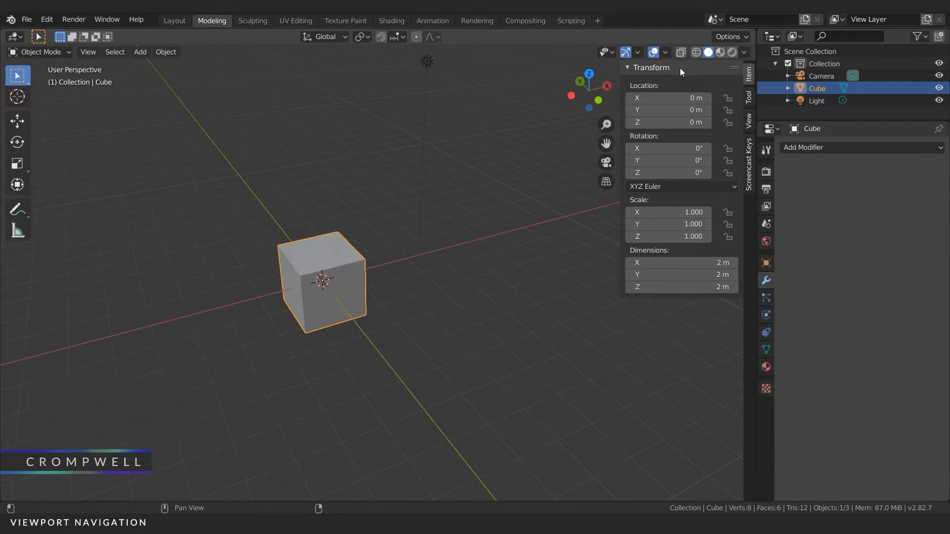
click(768, 264)
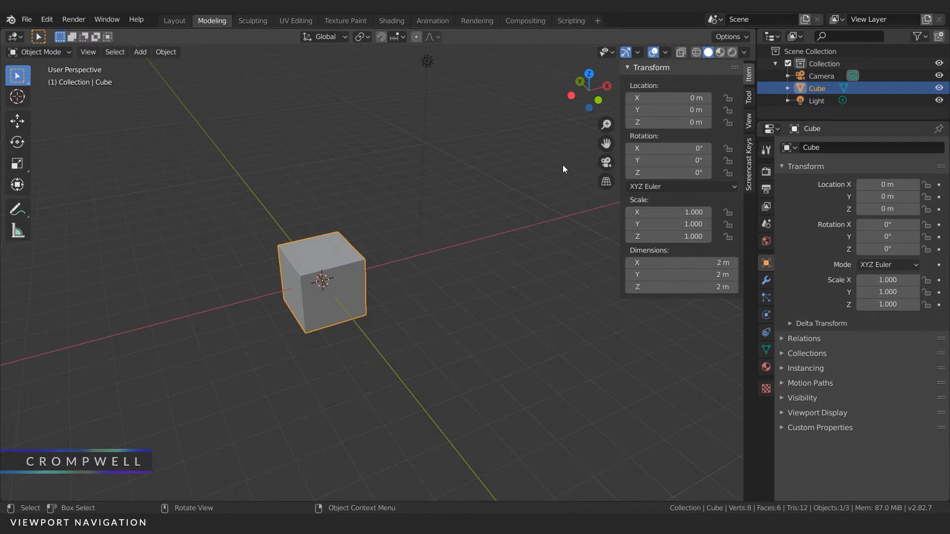
Step: Slide the cube along X to about 2.84 m and set its X location to exactly 2.4 m
drag(666, 97, 868, 98)
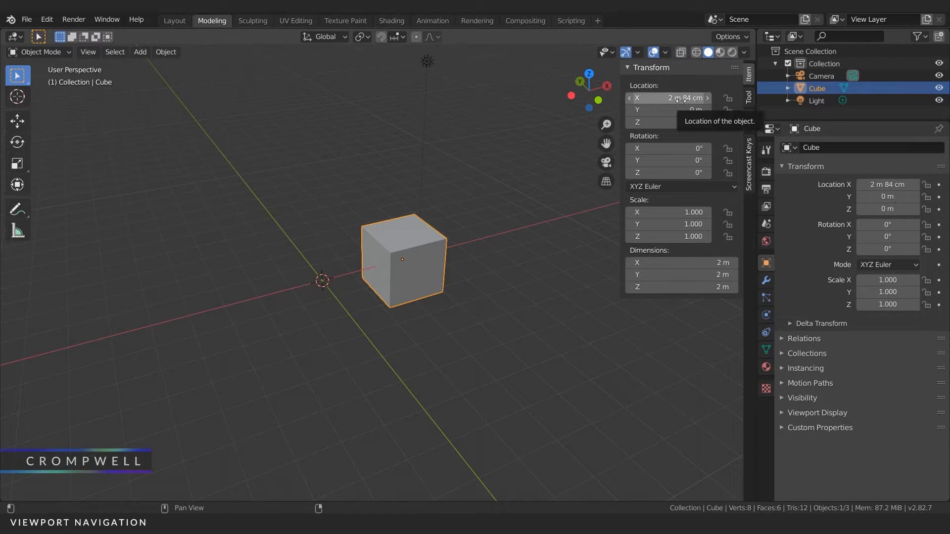
click(673, 99)
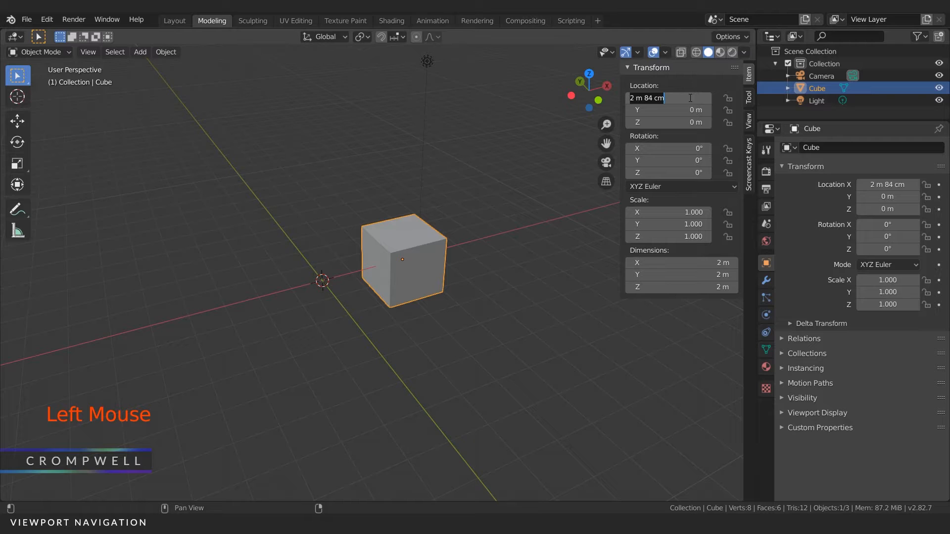
text(2.)
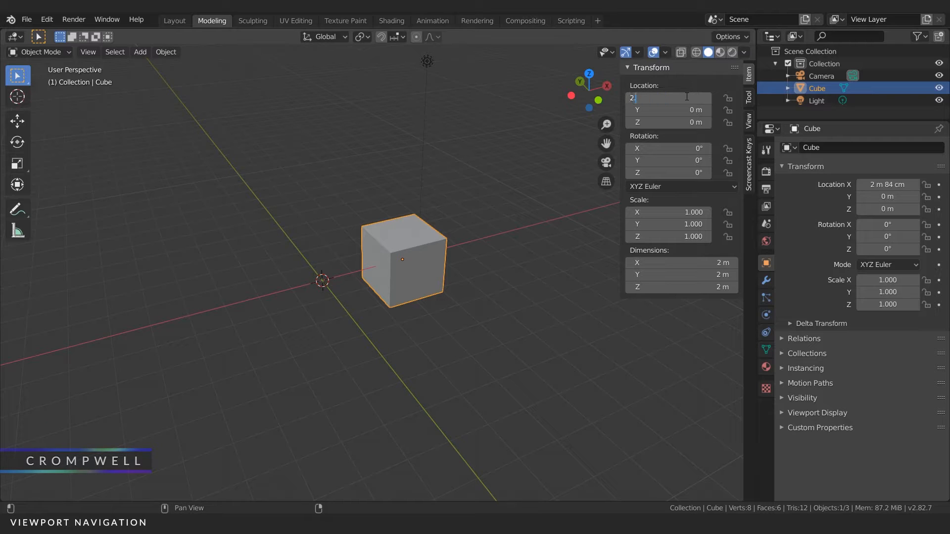
text(4)
key(Return)
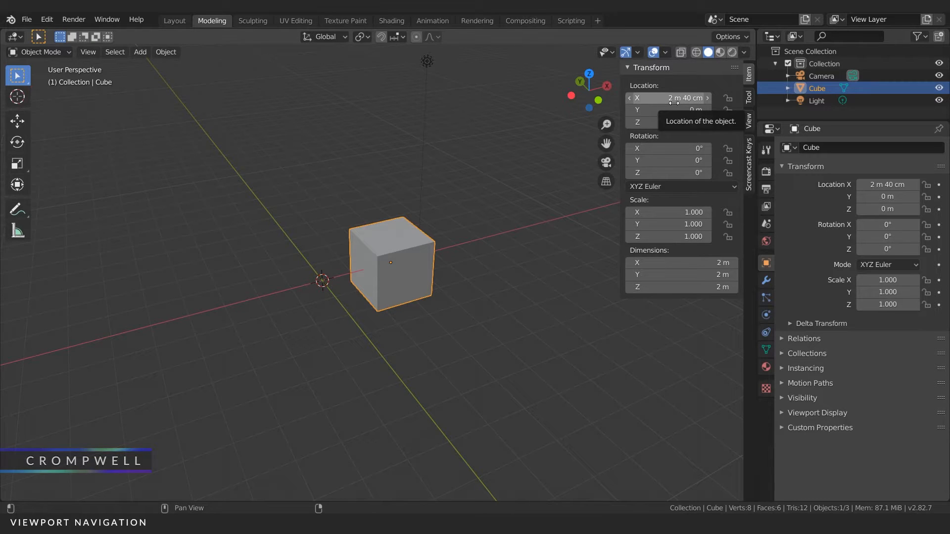
Step: Set the cube's X location to 3 m and reset it to 0 m
click(675, 103)
text(3)
key(Return)
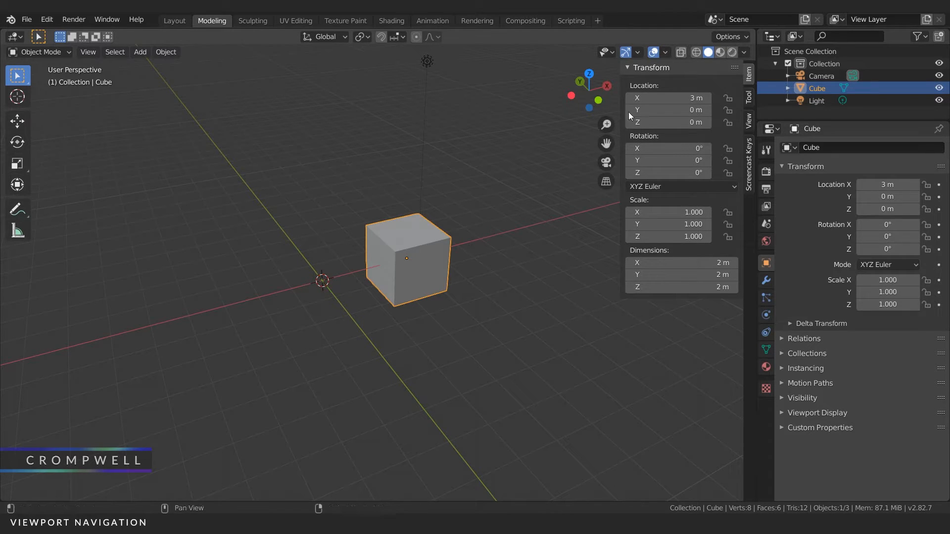
click(667, 98)
text(0)
key(Return)
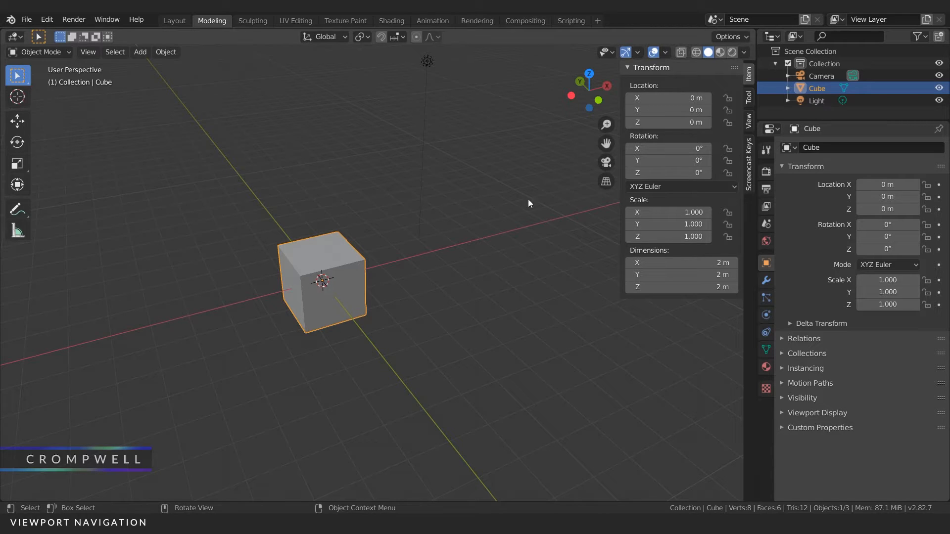
Step: Set the cube's X location to 3 m and raise it along Z to about 4.12 m
click(659, 101)
text(3)
key(Return)
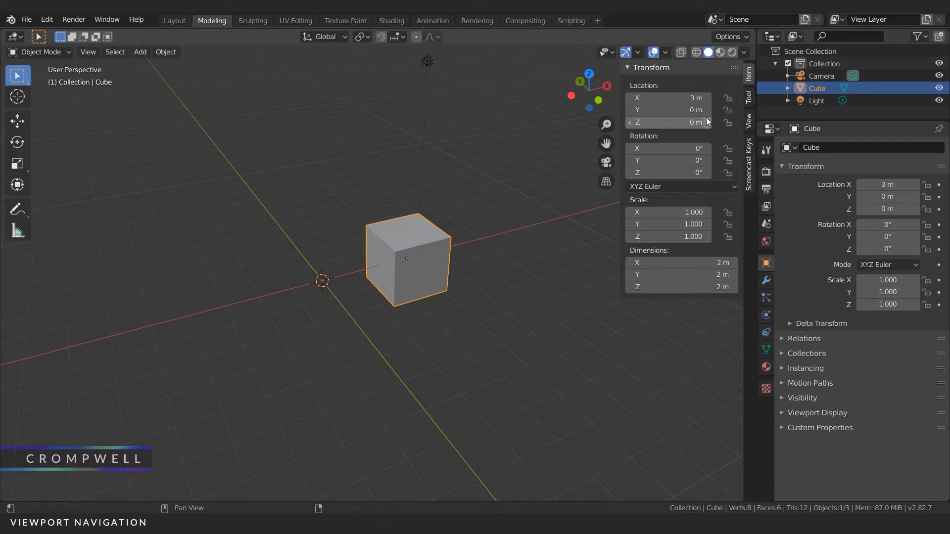
drag(710, 119, 750, 119)
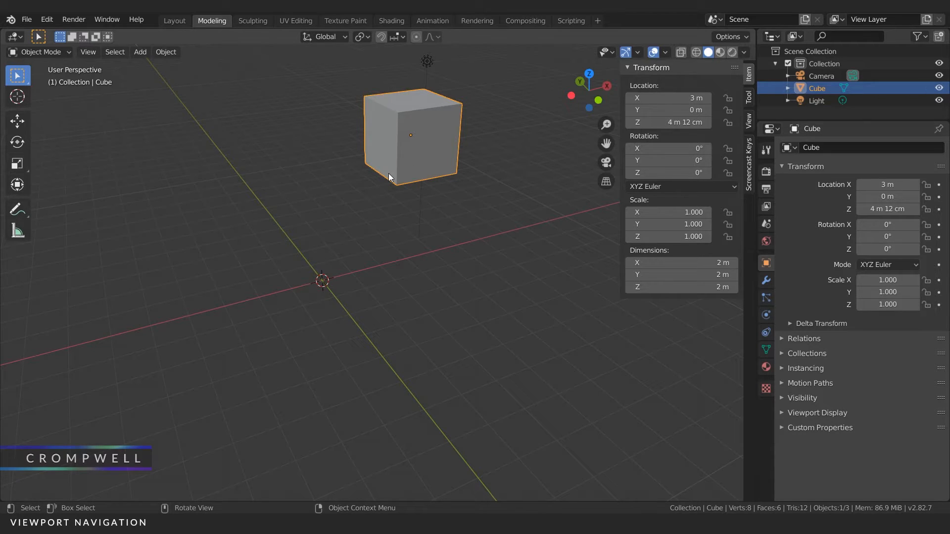
Step: Look through the Set Origin options for the cube and dismiss them without choosing one
right_click(410, 130)
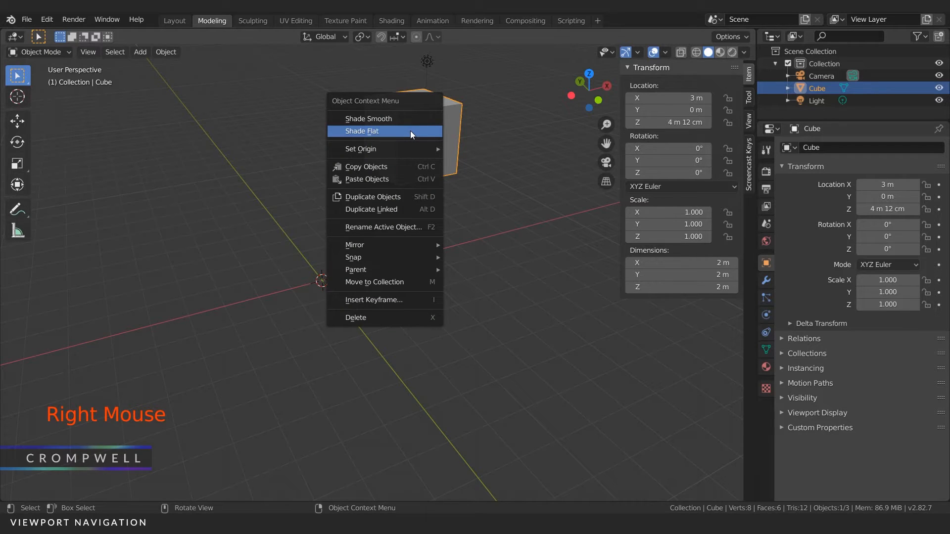
mouse_move(355, 150)
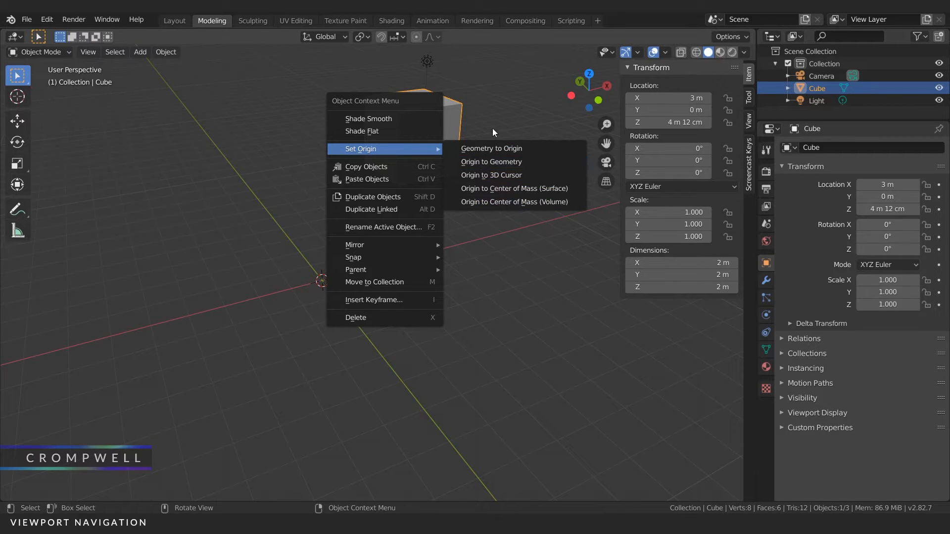
click(498, 281)
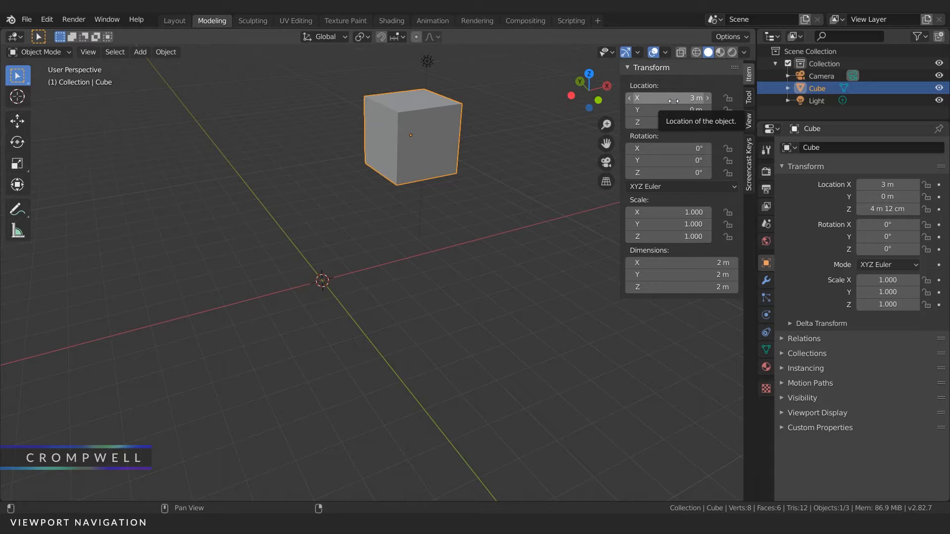
Step: Reset the cube's X, Y and Z locations together to 0 m
drag(654, 98, 653, 123)
text(0)
key(Return)
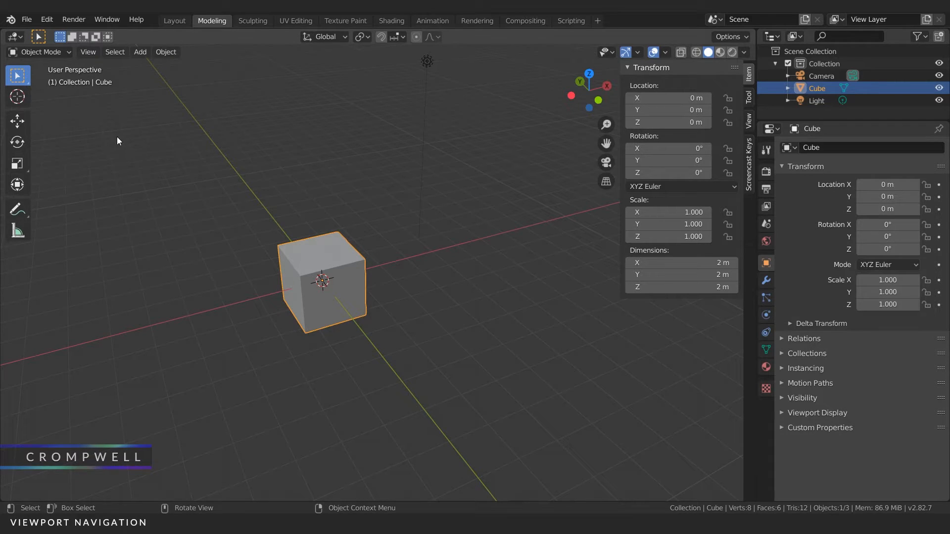
Step: Activate the Move tool and move the cube axis by axis to about X 3.53 m, Z 4.66 m and Y 5.62 m
click(24, 117)
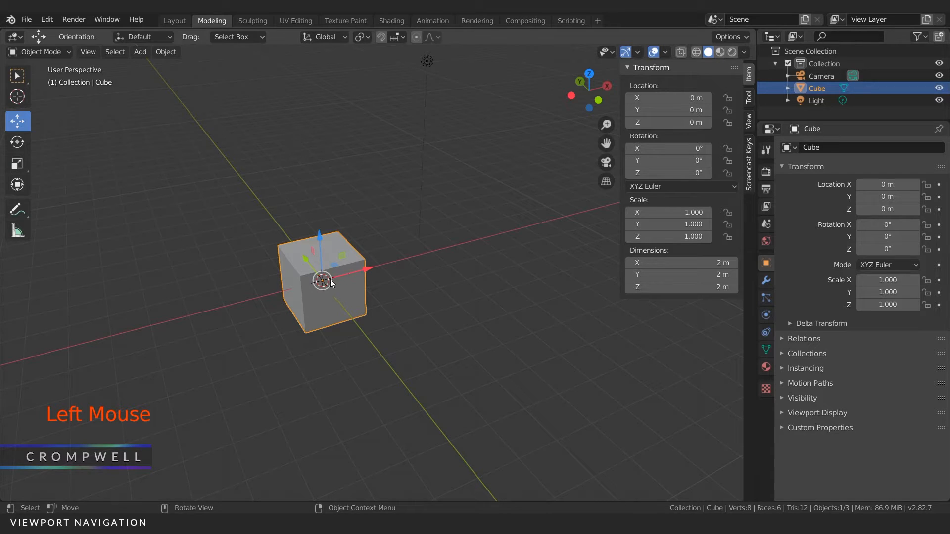
drag(367, 271, 467, 237)
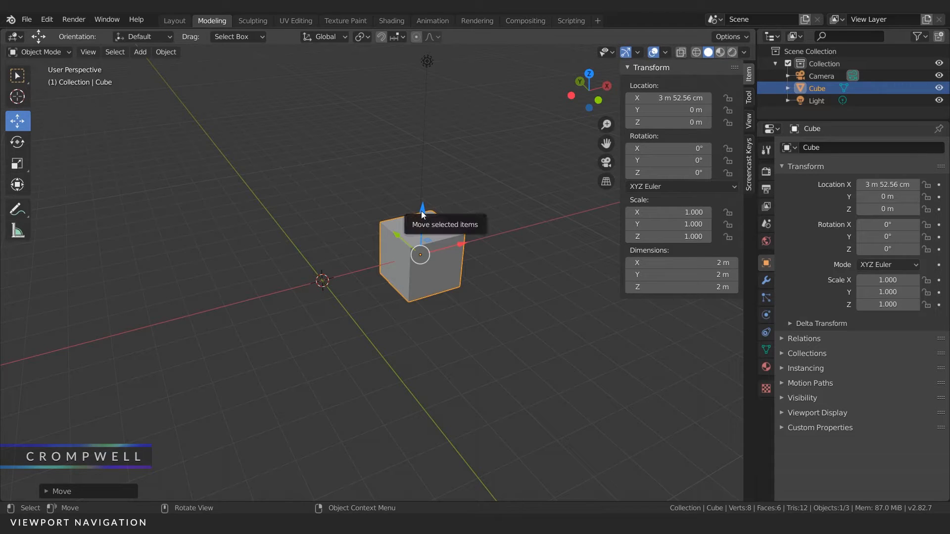
drag(421, 211, 429, 56)
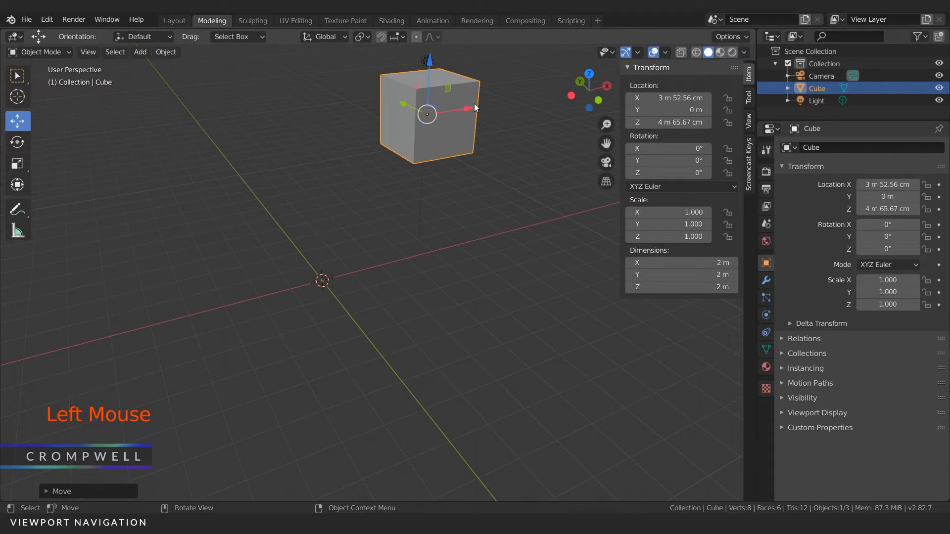
drag(408, 110, 328, 73)
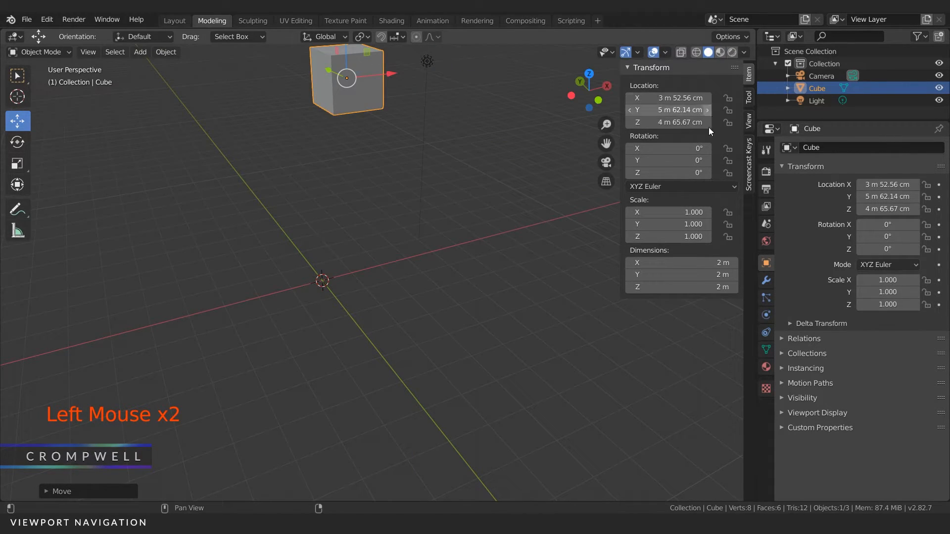
Step: Return the cube to the world origin by setting all three location values to 0 m
drag(668, 98, 668, 122)
text(0)
key(Return)
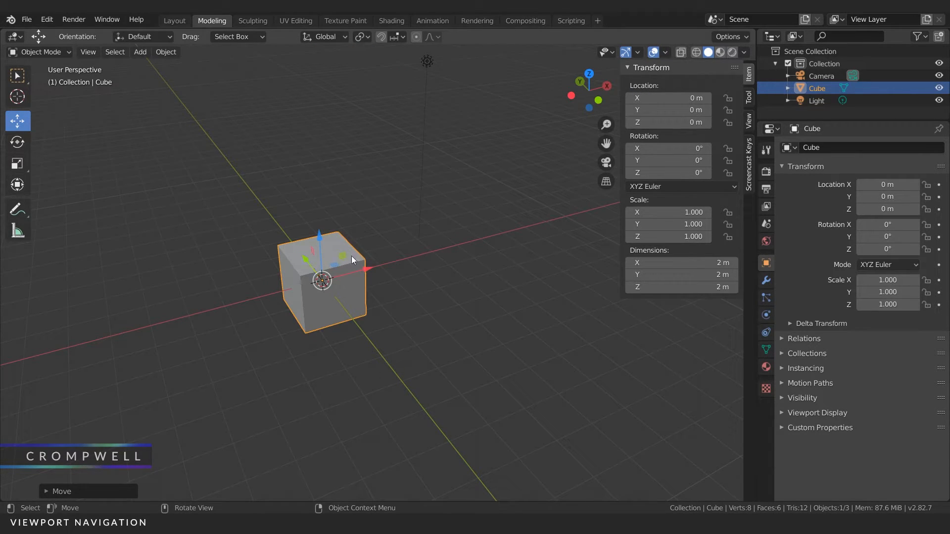
Step: Move the cube freely in the view plane from two viewing angles to about X 2.32 m, Y -0.68 m, Z 3.28 m
drag(328, 217, 346, 235)
click(336, 241)
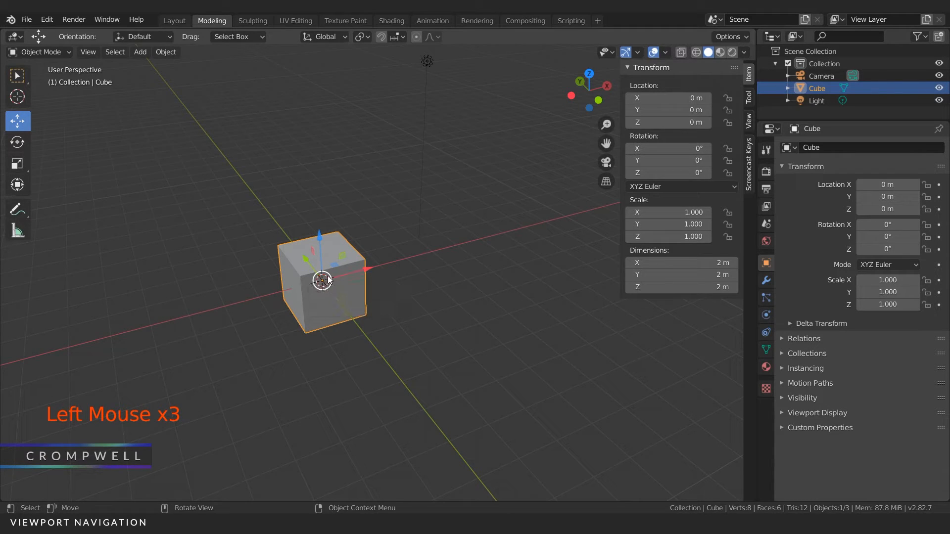
drag(322, 281, 352, 212)
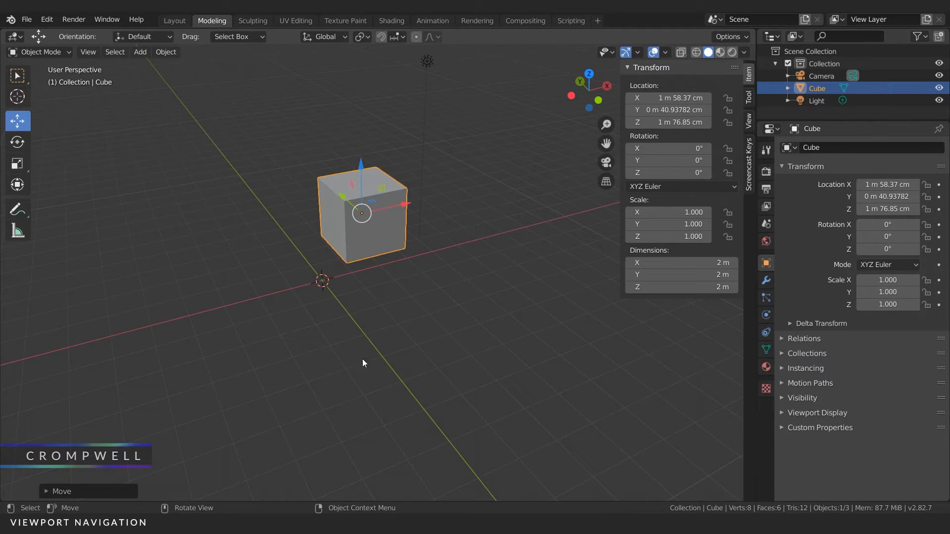
middle_drag(301, 212, 324, 234)
drag(324, 234, 346, 154)
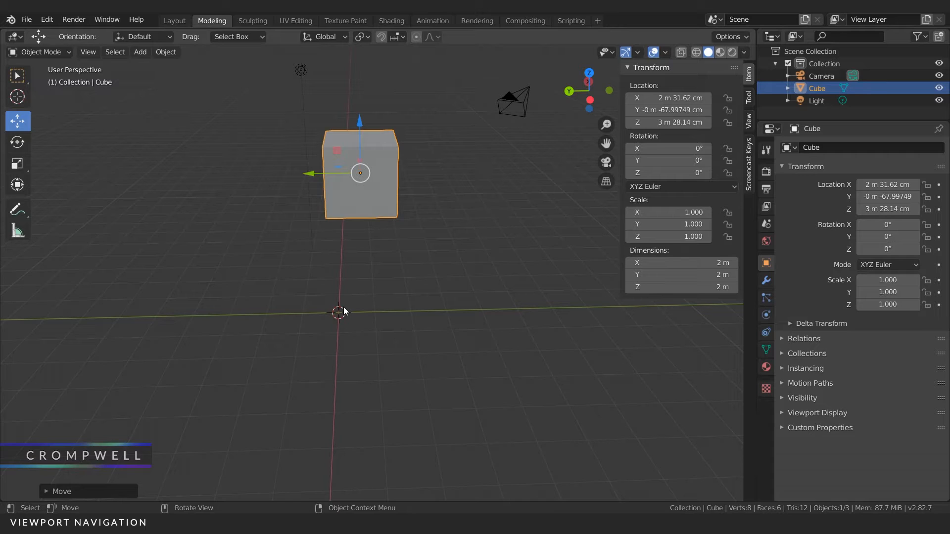
Step: Switch to the front orthographic view and move the cube freely to about X 0.45 m, Z 1.95 m
key(KP_1)
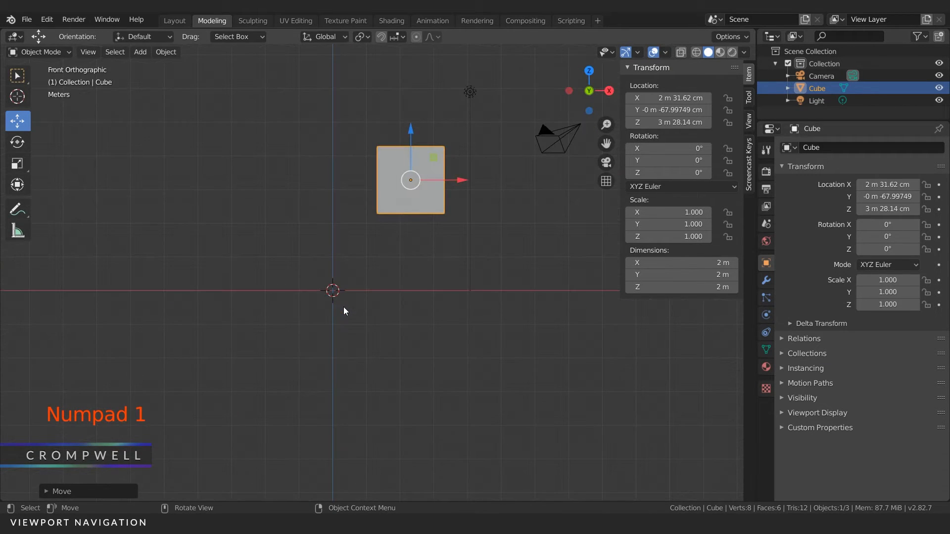
drag(417, 163, 376, 205)
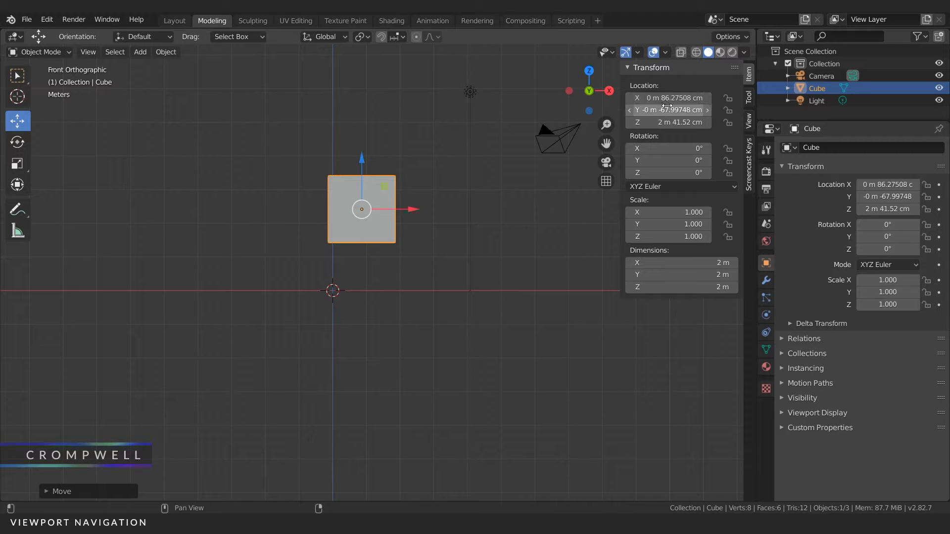
drag(363, 211, 355, 232)
Step: Set the cube's Y location to 0 m and move it in the front view to about X 0 m, Z 2.47 m
click(668, 111)
text(0)
key(Return)
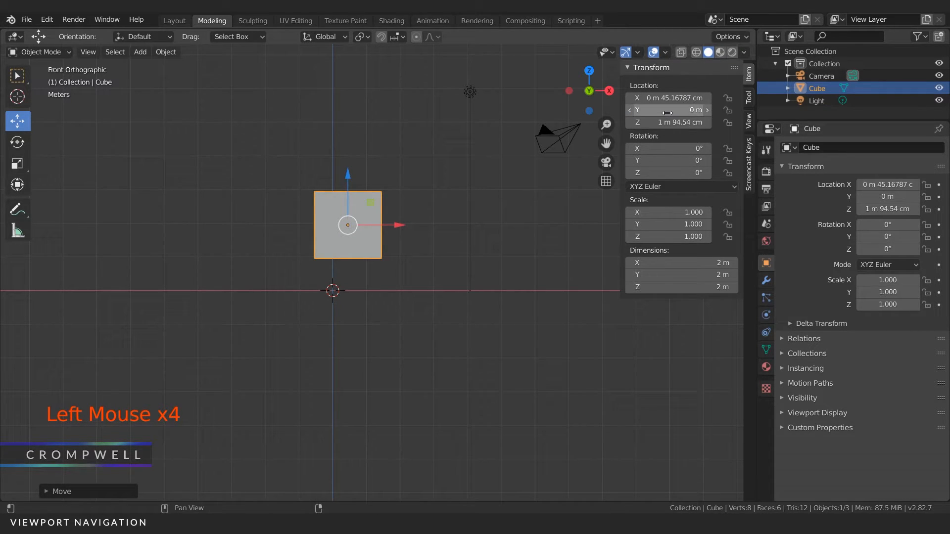
mouse_move(339, 221)
mouse_down()
mouse_move(333, 282)
mouse_move(235, 262)
mouse_move(374, 162)
mouse_move(328, 216)
mouse_up()
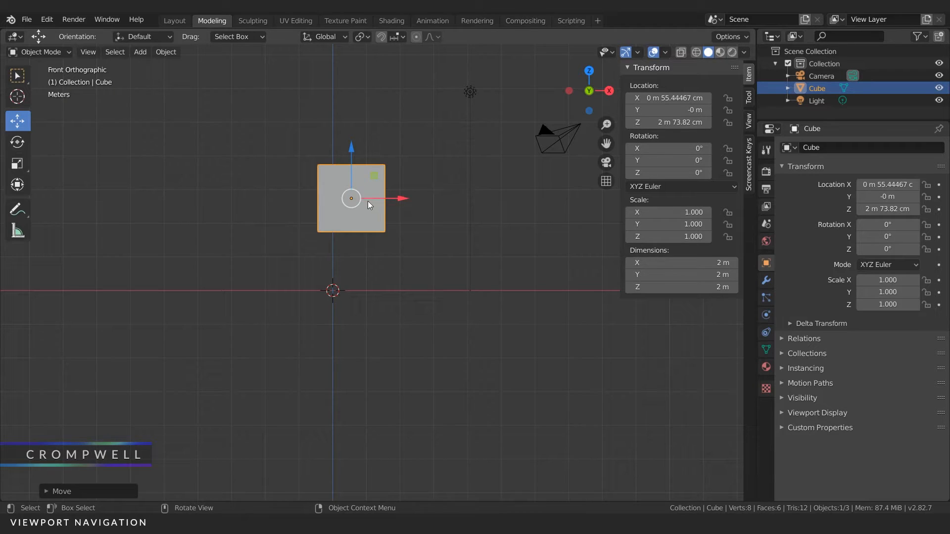
drag(372, 173, 334, 211)
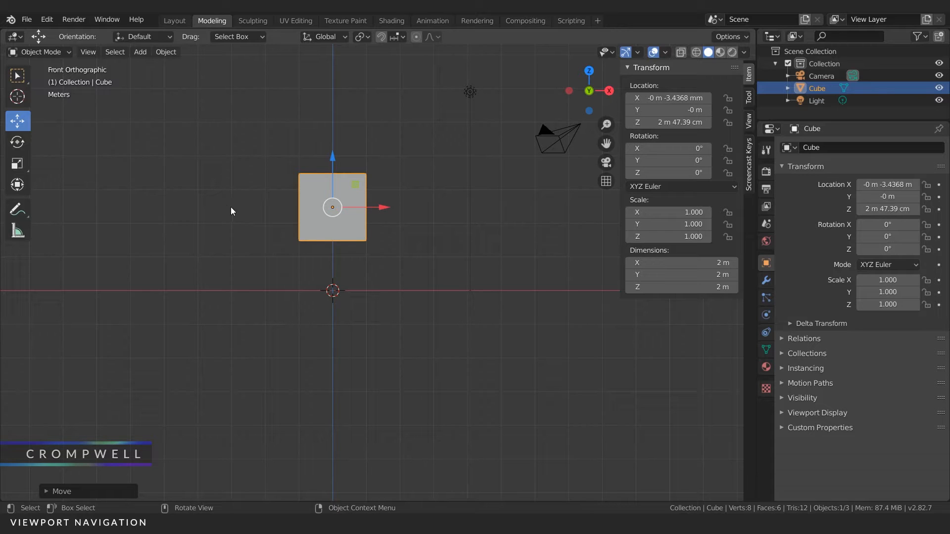
Step: Set the cube's X, Y and Z locations back to 0 m while in the front view
drag(668, 98, 668, 122)
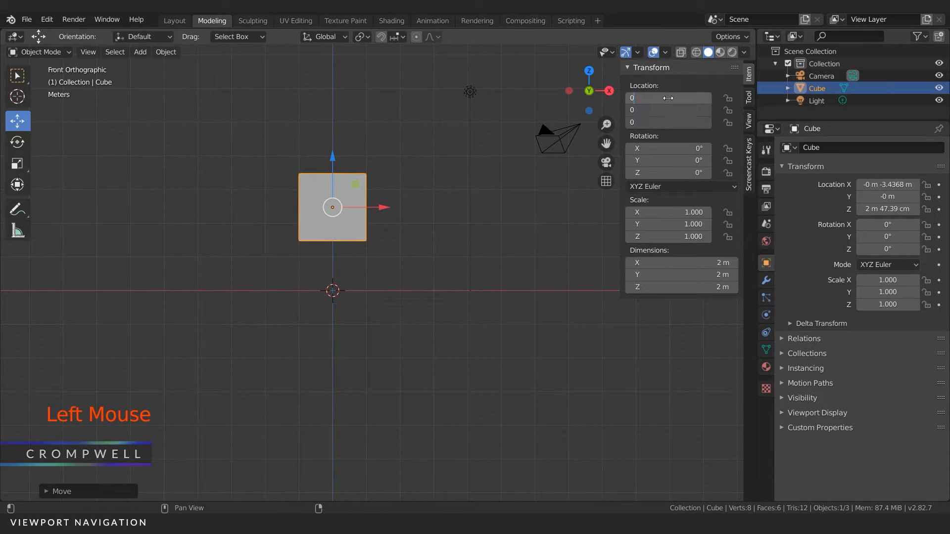
text(0)
key(Return)
Step: In perspective, move the cube within the XZ plane to about X -2.09 m, Z 3.05 m, and freely back near the origin, about Z 1.52 m
middle_drag(342, 121, 396, 174)
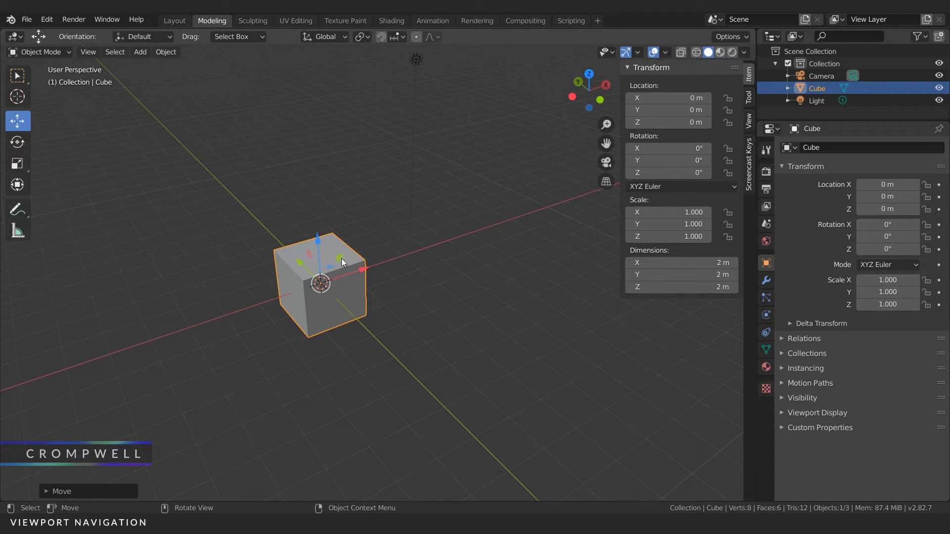
drag(335, 262, 276, 198)
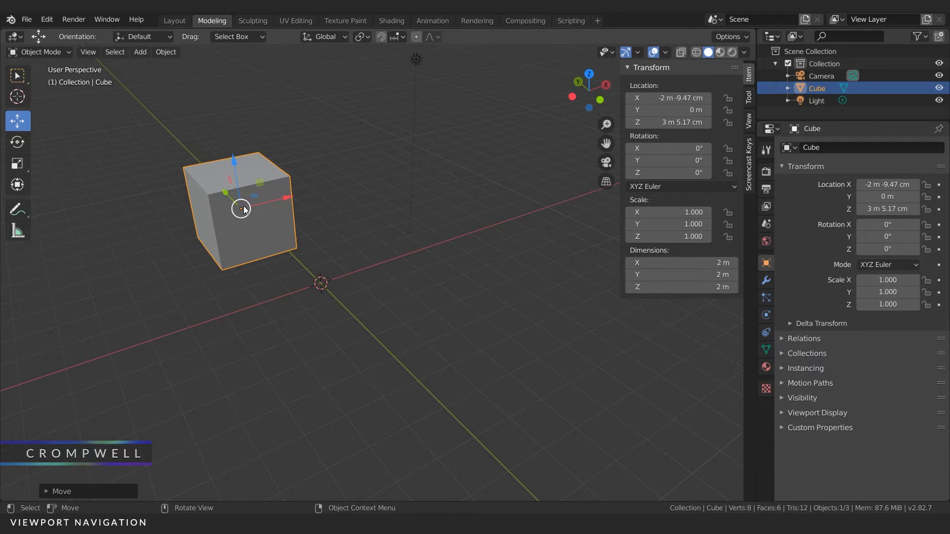
drag(250, 183, 338, 243)
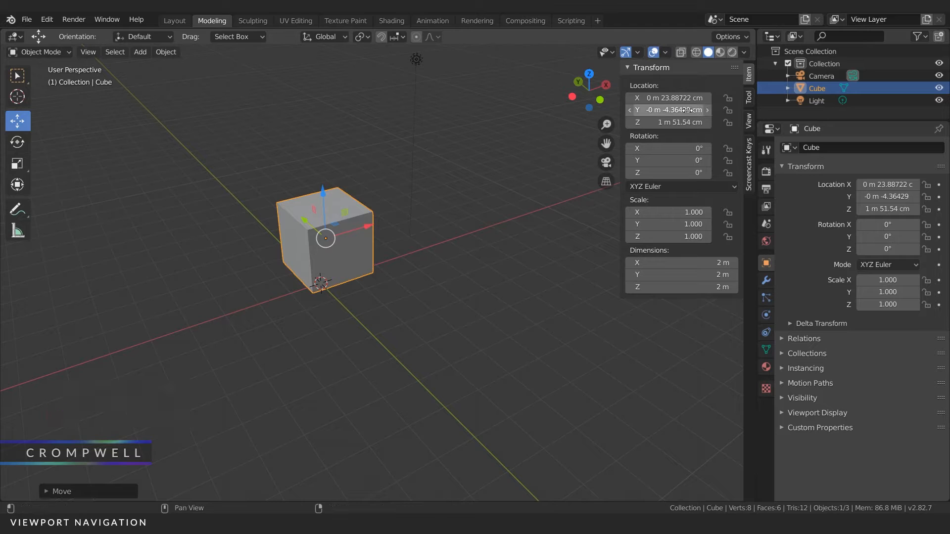
Step: Set the cube's X, Y and Z locations to 0 m in the perspective view
drag(666, 98, 665, 122)
text(0)
key(Return)
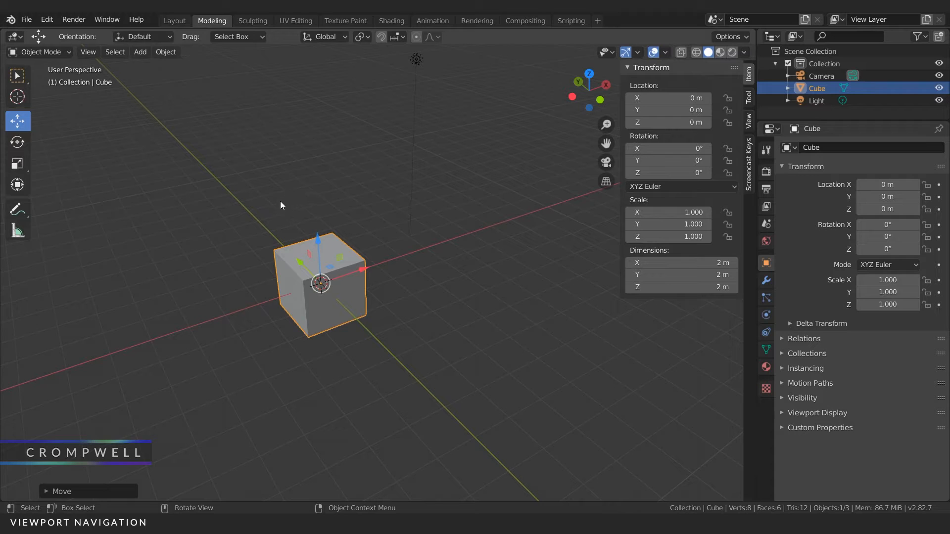
Step: Move the cube trying the global Z, X and Y axes in turn, and place it with increment snapping at Y 6 m
key(g)
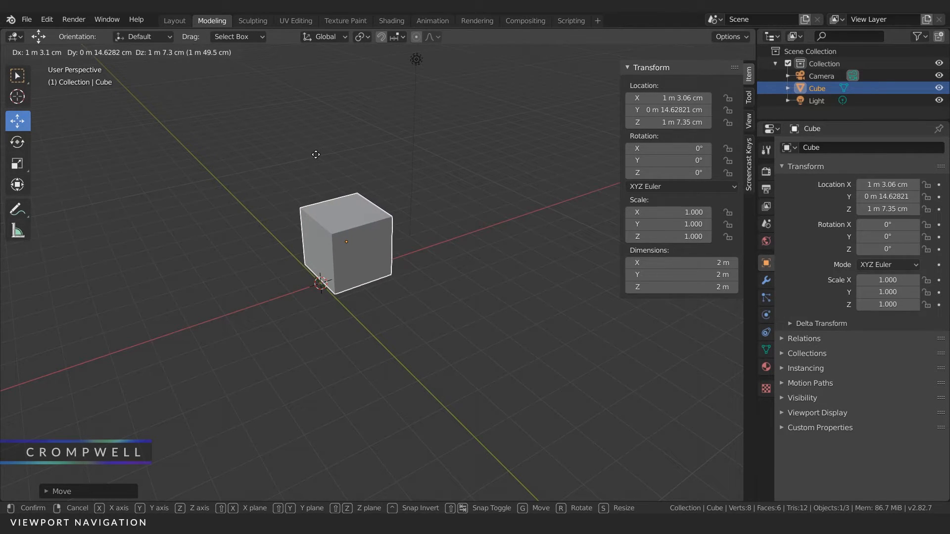
key(z)
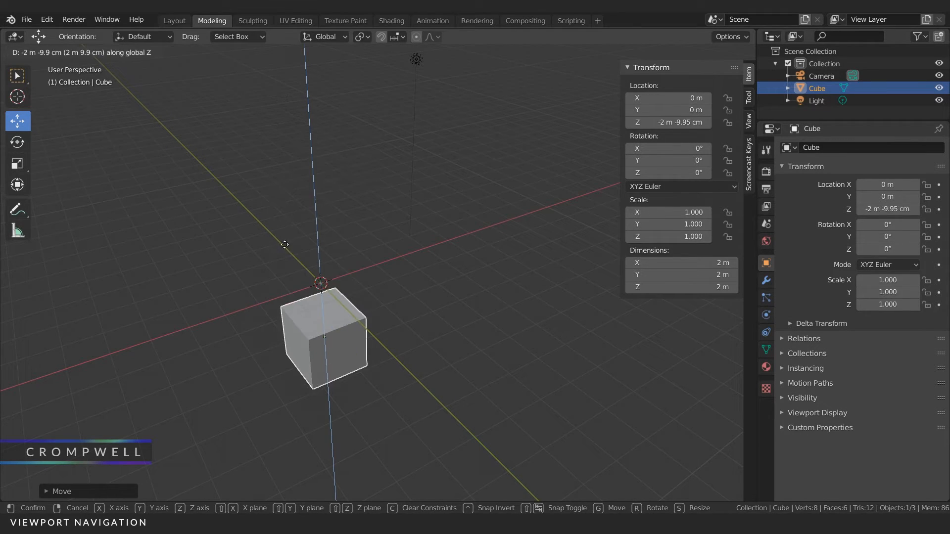
key(x)
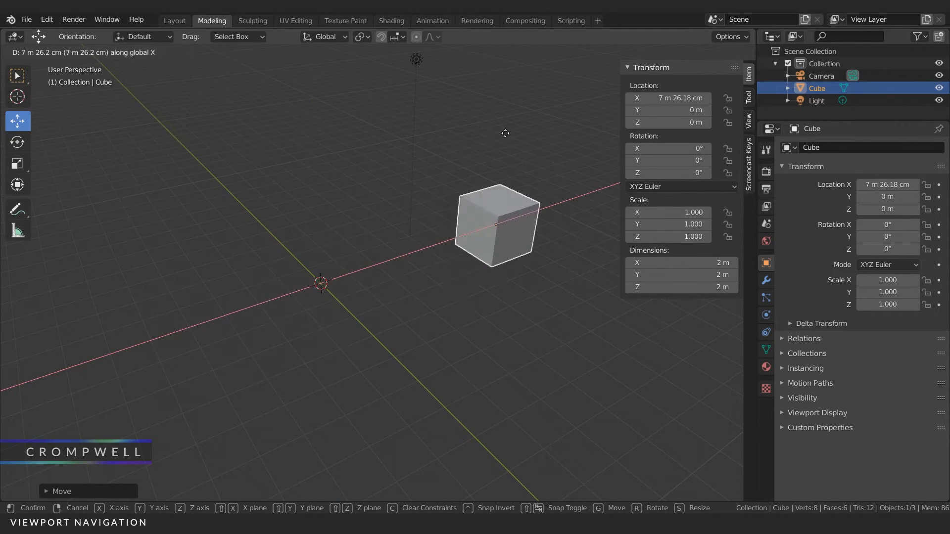
key(y)
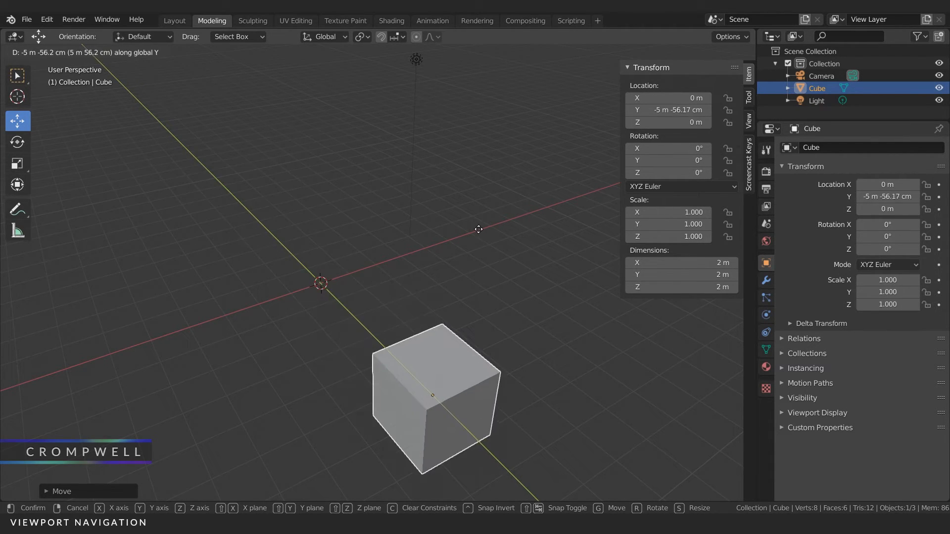
key(ctrl)
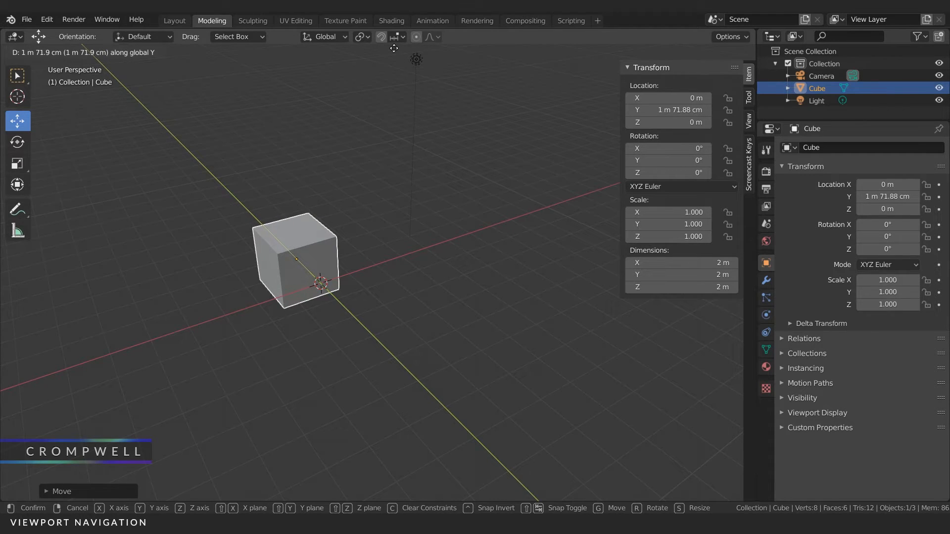
key(ctrl)
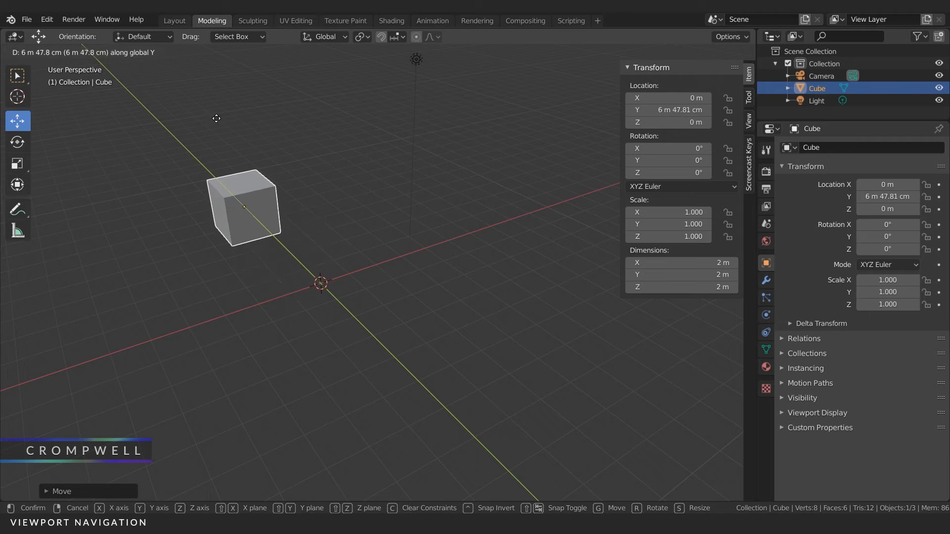
key(ctrl)
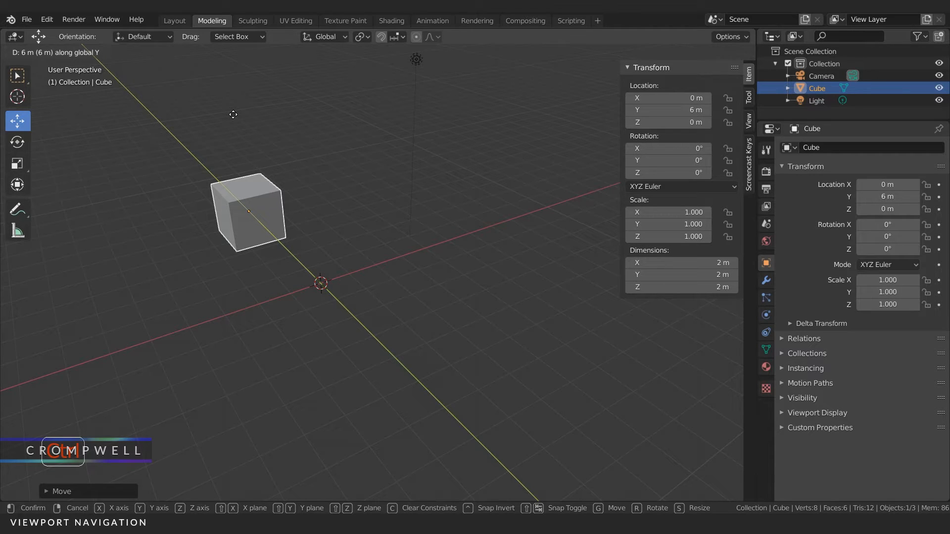
click(233, 114)
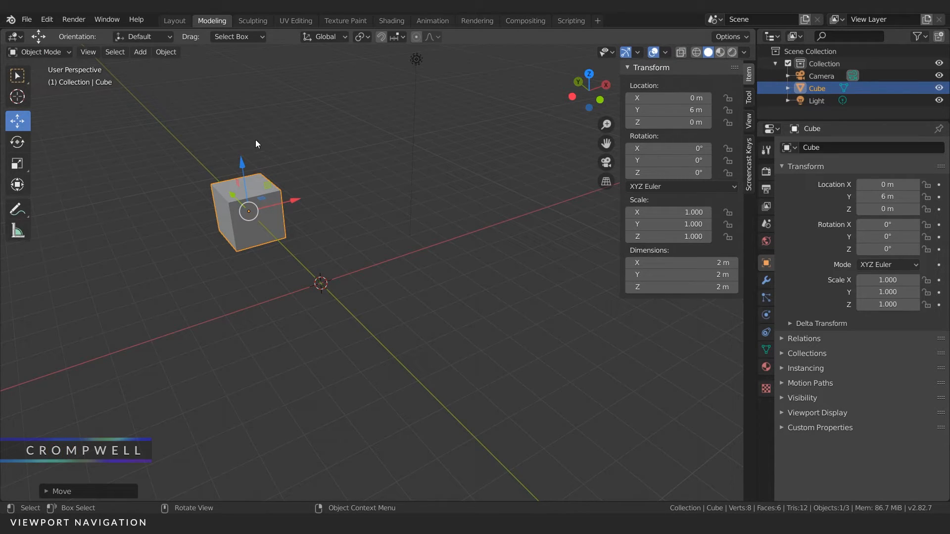
Step: Try a snapped move of the cube along the global Y axis to Y -3 m, and cancel it
key(g)
key(y)
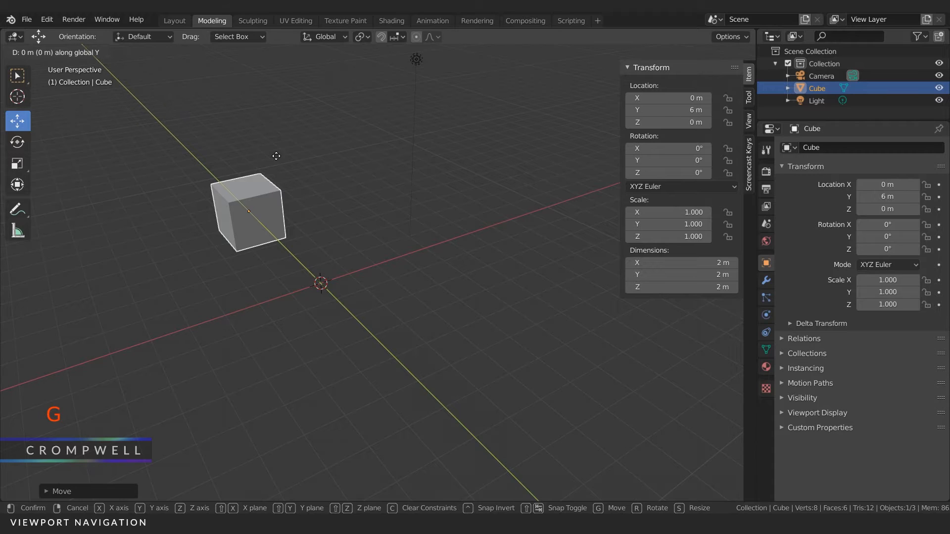
key(ctrl)
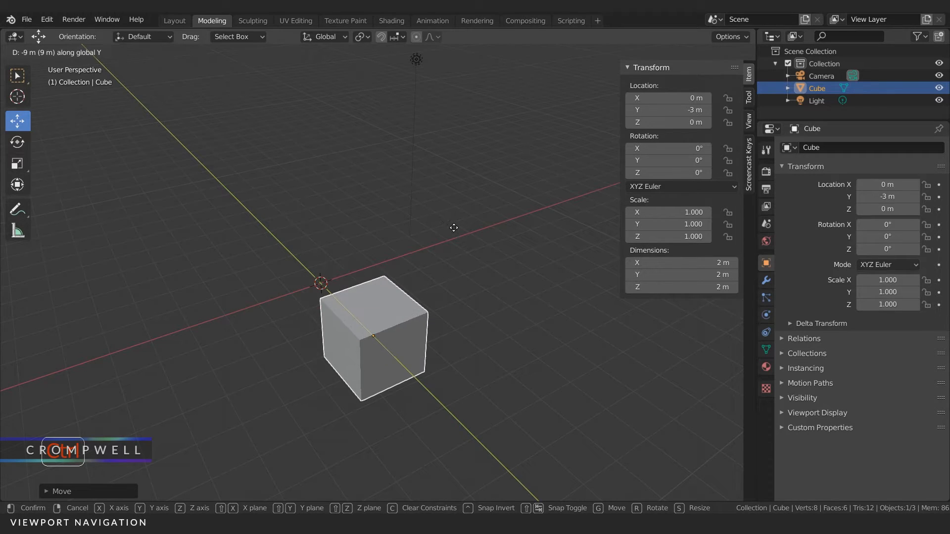
right_click(454, 227)
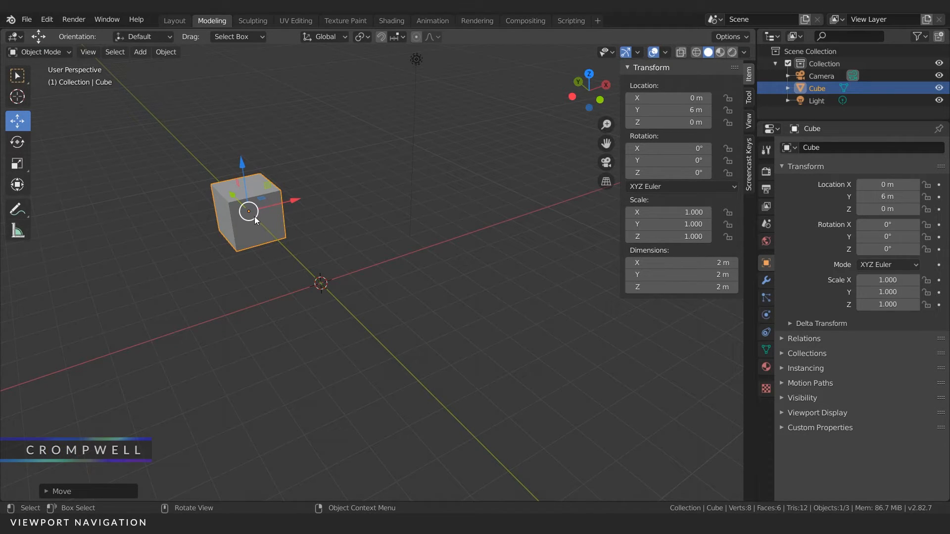
Step: Try to move the cube with the Move tool's X-axis and Y-axis handles, cancelling each move
drag(289, 201, 564, 115)
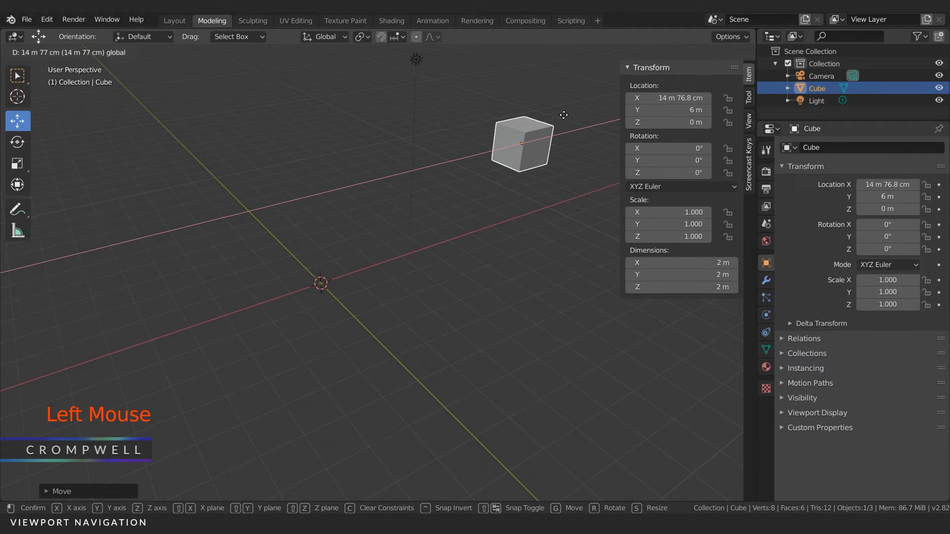
right_click(563, 115)
drag(226, 197, 435, 330)
right_click(434, 330)
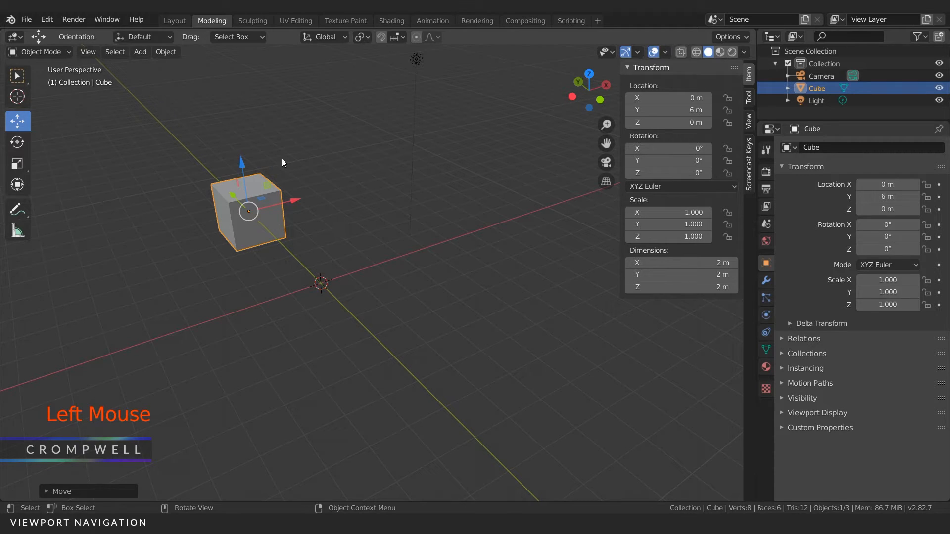
Step: Return the cube to the world origin by setting all three location values to 0 m
mouse_move(663, 98)
mouse_down()
mouse_move(663, 120)
mouse_move(662, 93)
mouse_up()
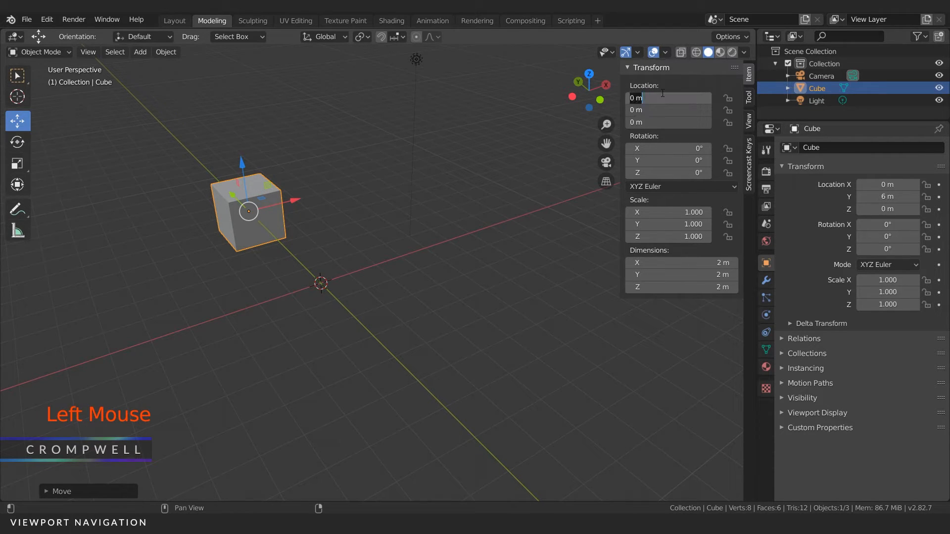
text(0)
key(Return)
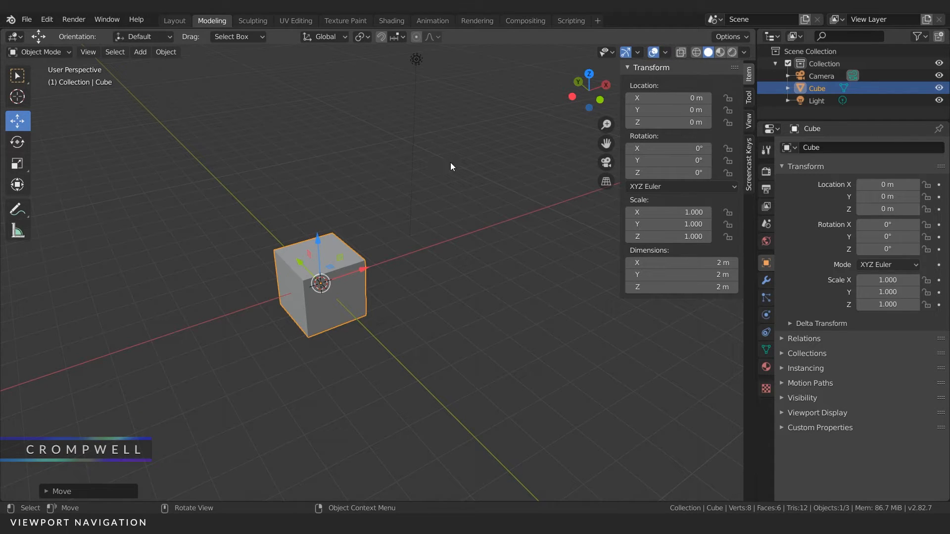
Step: Try moving the cube with the Z, X and Y axes locked in turn, and cancel the move
key(g)
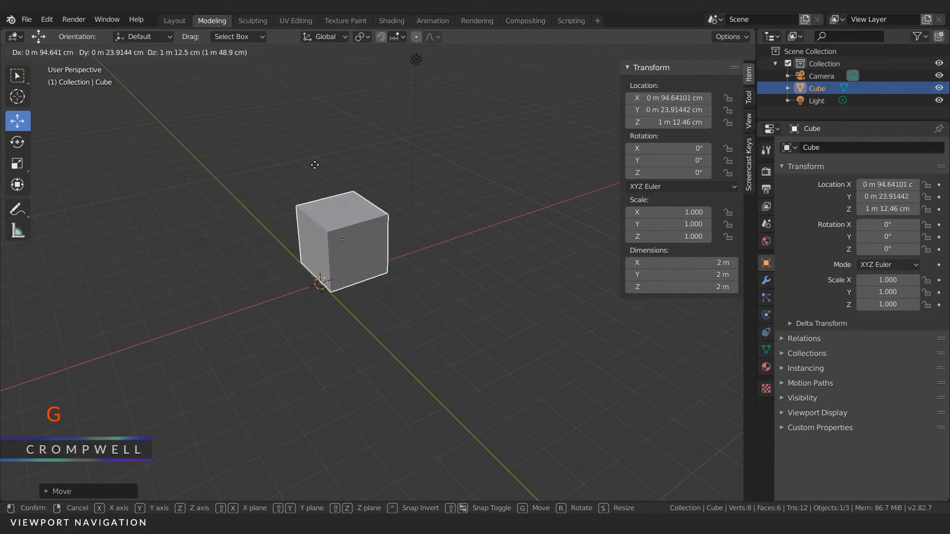
key(shift+z)
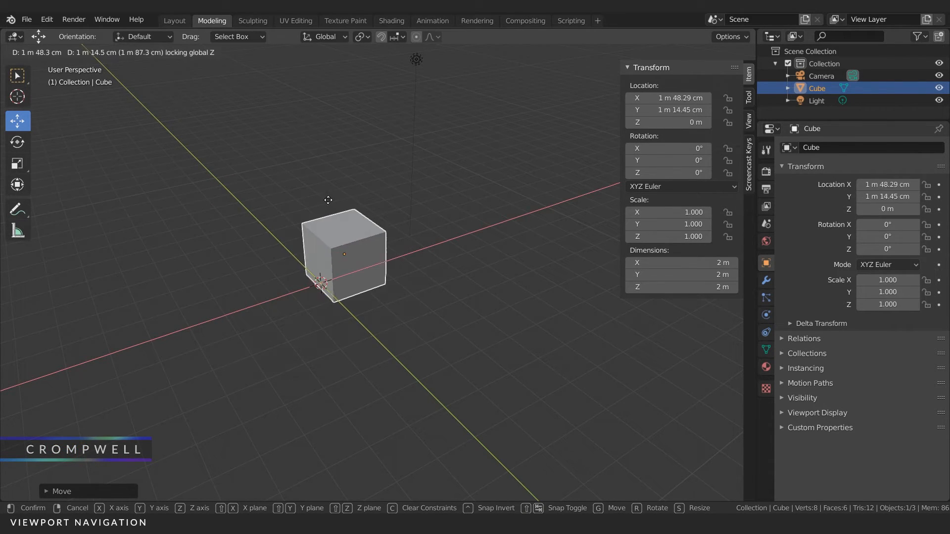
key(shift+x)
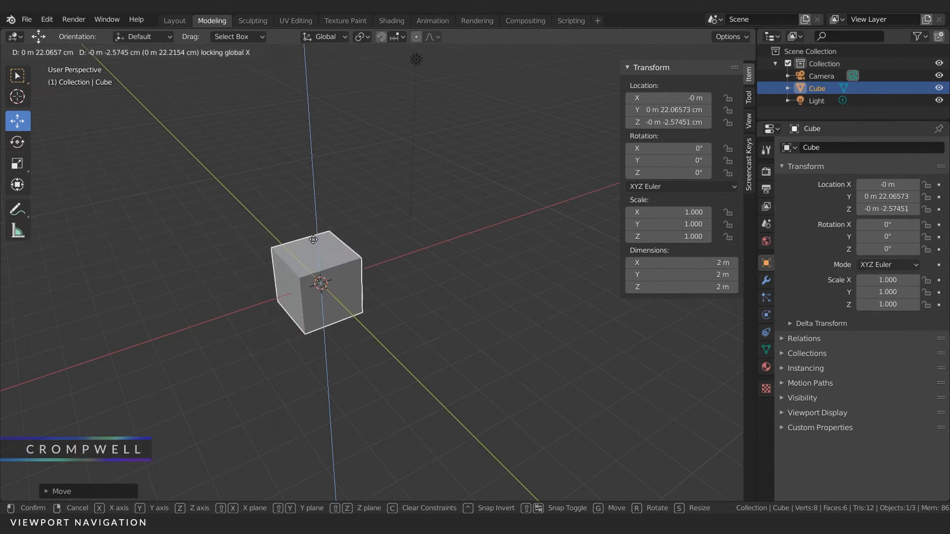
key(shift+y)
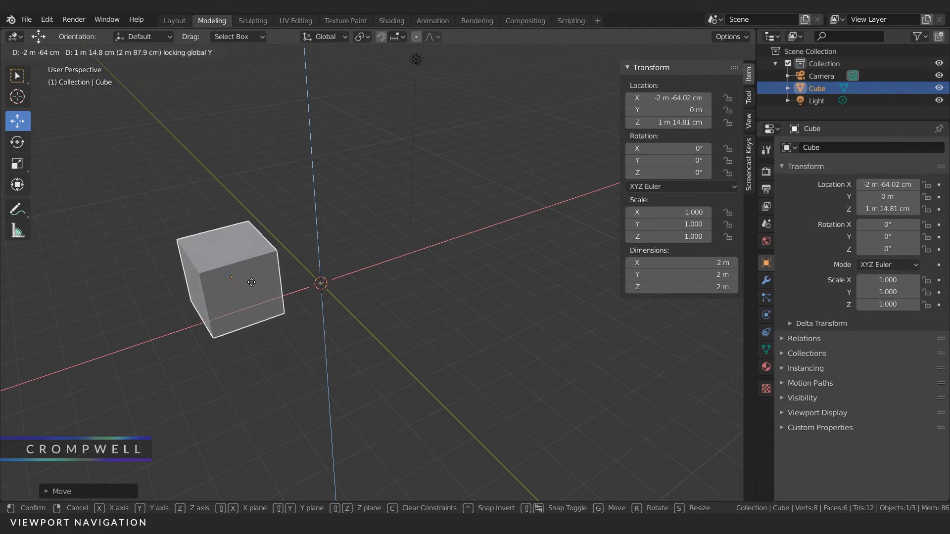
right_click(348, 228)
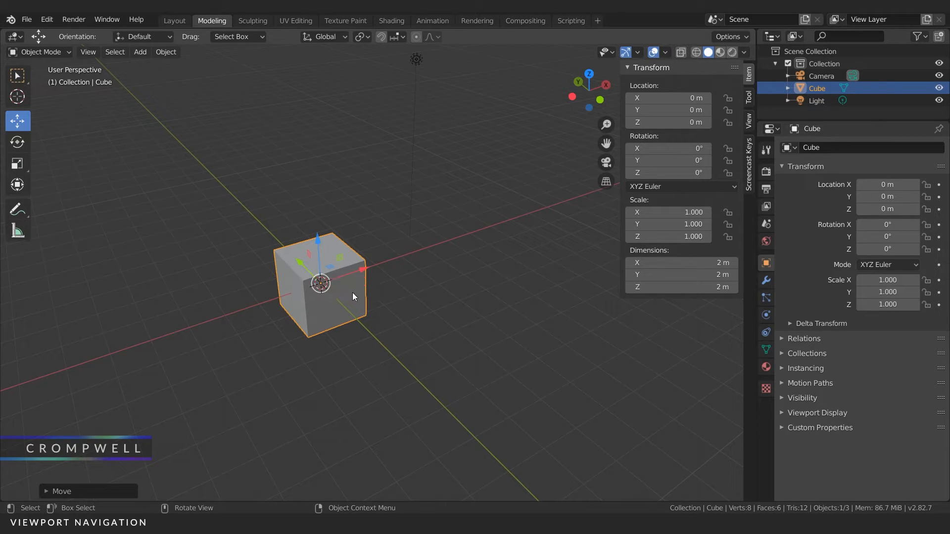
Step: Try moving the cube while switching the constraint repeatedly between the global X, Y and Z axes, and cancel the move
key(g)
key(y)
key(z)
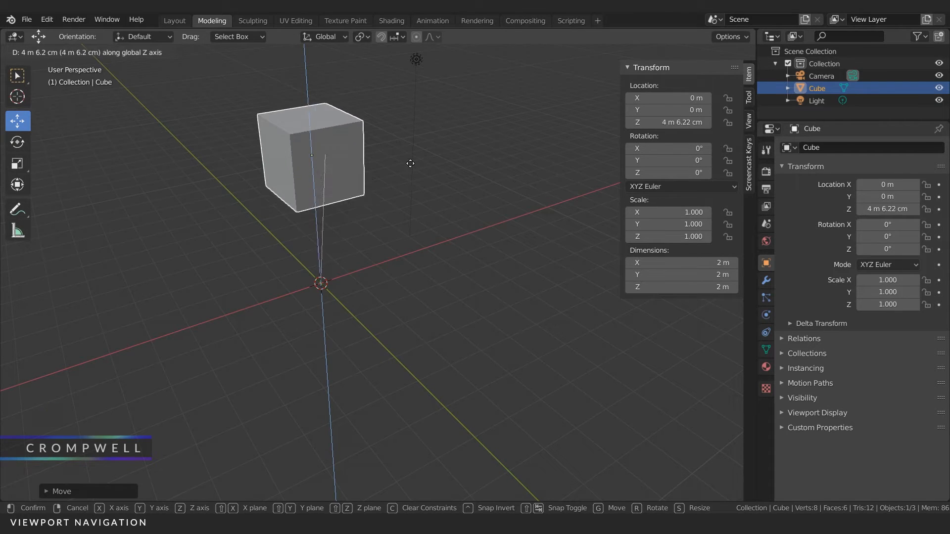
key(x)
key(y)
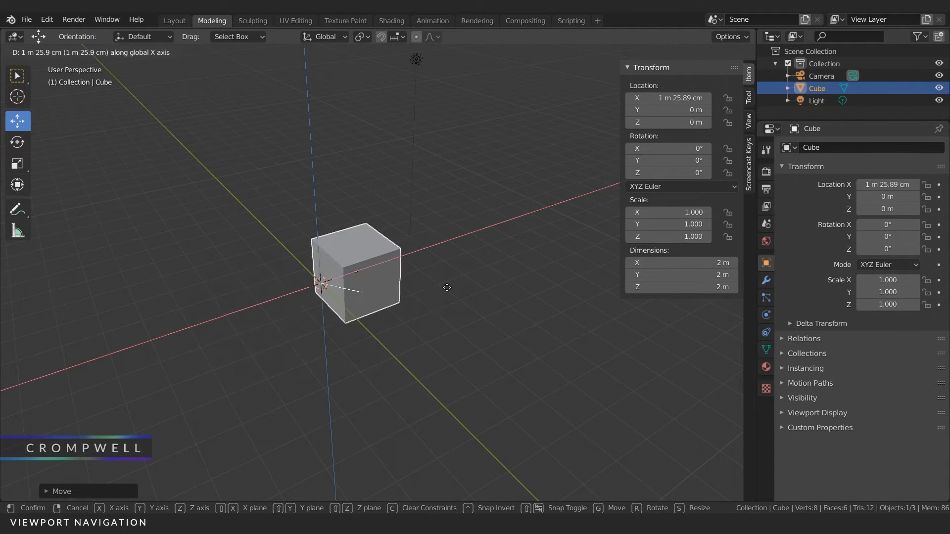
key(x)
key(y)
key(x)
key(y)
key(z)
key(y)
key(x)
key(y)
key(z)
key(x)
right_click(431, 275)
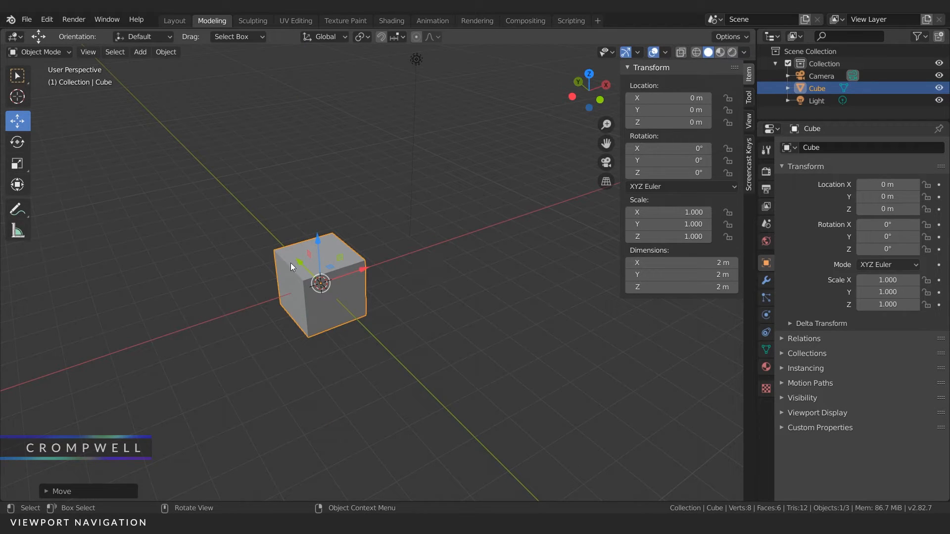
Step: Try moving the cube along only the global Z axis, and cancel the move
key(g)
key(z)
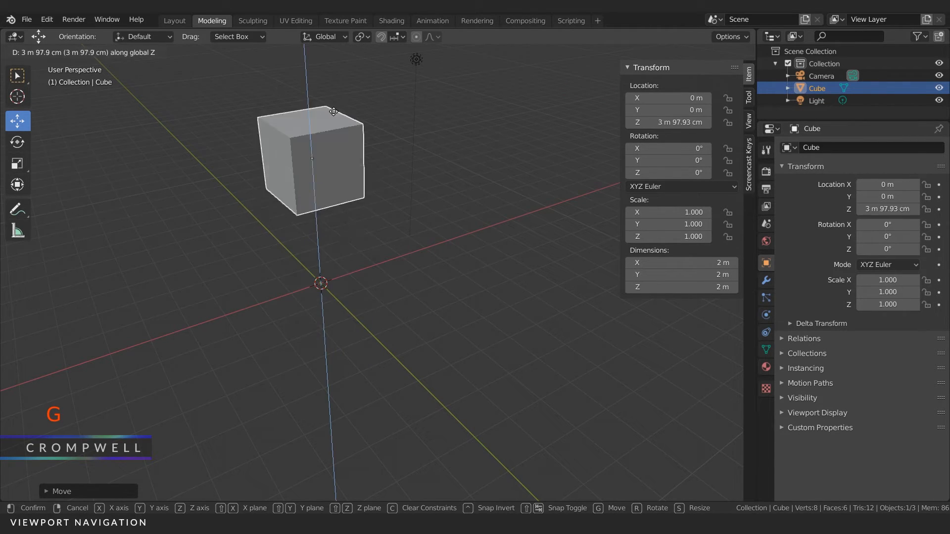
right_click(385, 262)
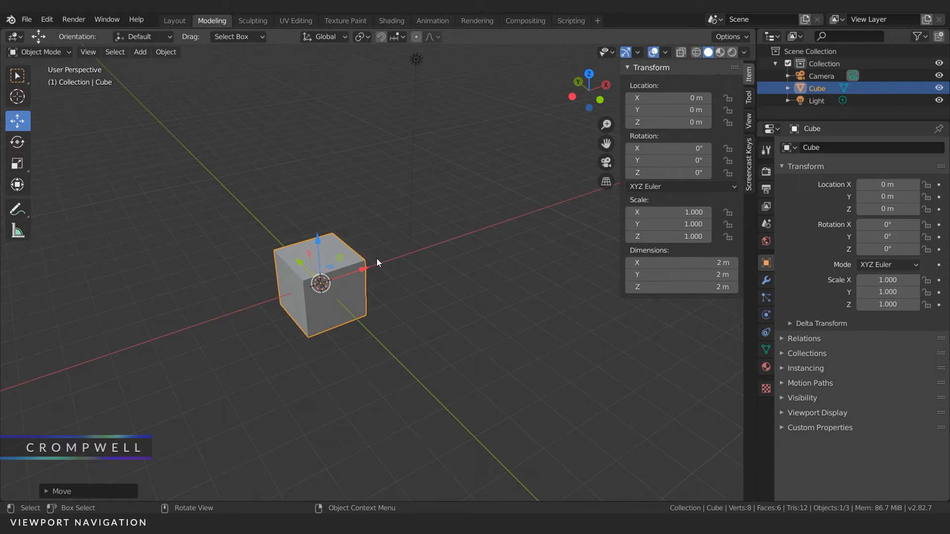
Step: Activate the Rotate tool and set the cube's X, Y and Z rotations to 0°
click(19, 142)
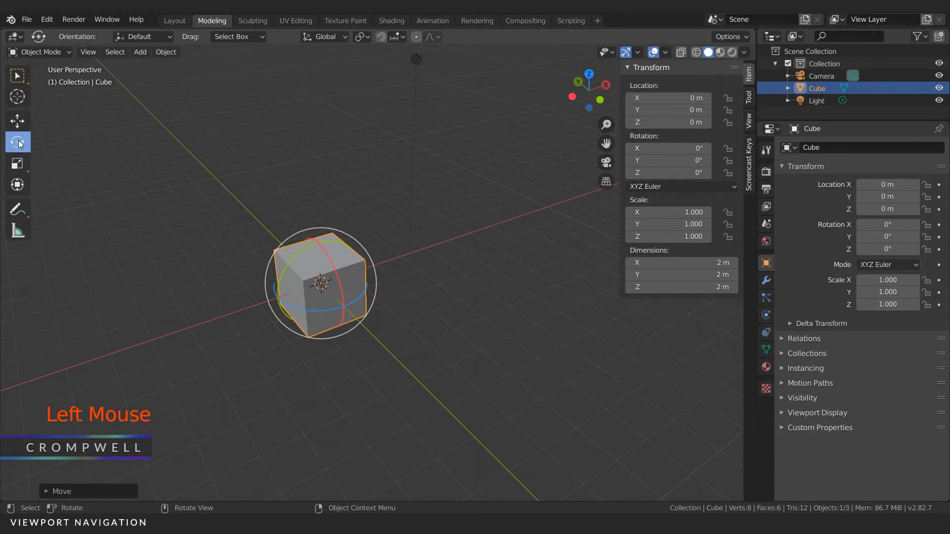
drag(674, 148, 668, 172)
text(0)
key(Return)
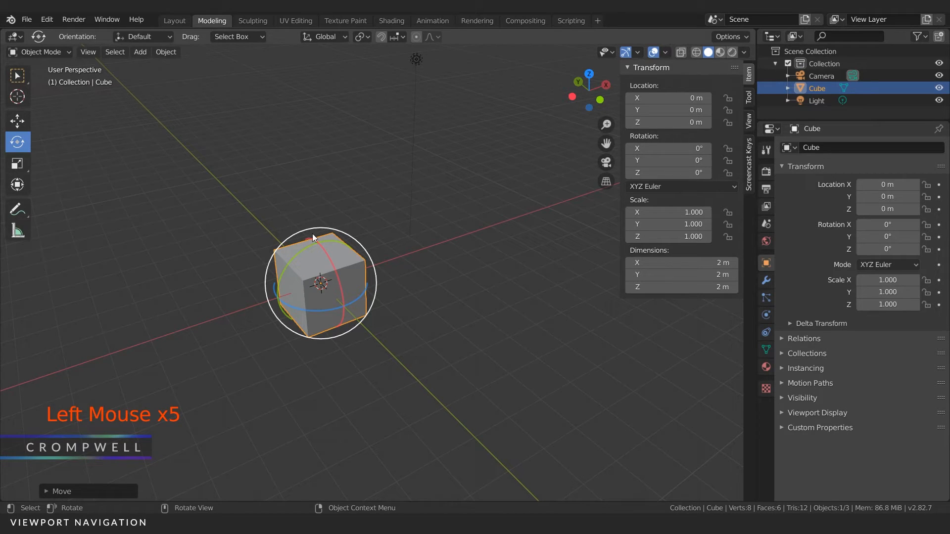
Step: Rotate the cube about X to about -5° and Z to about -10°, and freely to about X -27°, Y -10°, Z 781°
mouse_move(333, 263)
mouse_down()
mouse_move(290, 221)
mouse_move(312, 233)
mouse_move(322, 266)
mouse_up()
mouse_move(311, 308)
mouse_down()
mouse_move(317, 302)
mouse_move(307, 307)
mouse_up()
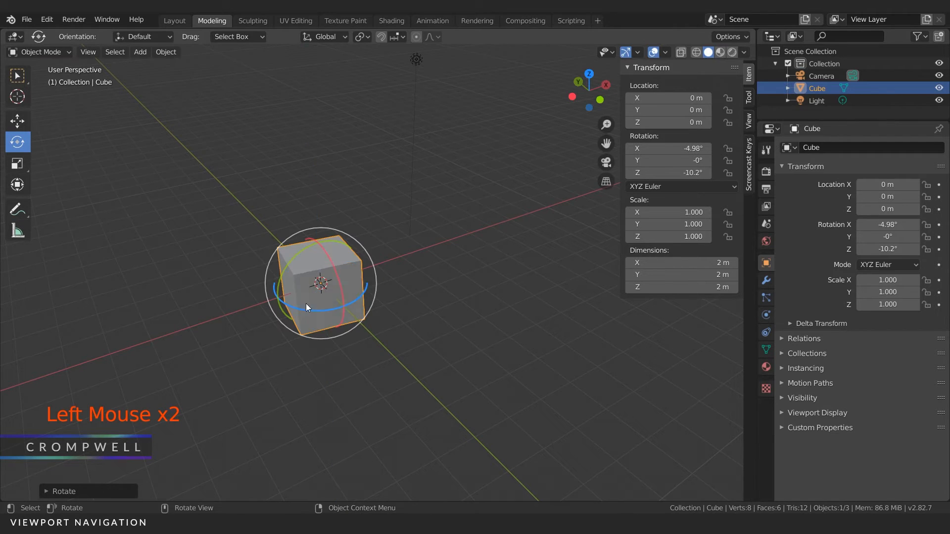
drag(293, 238, 315, 252)
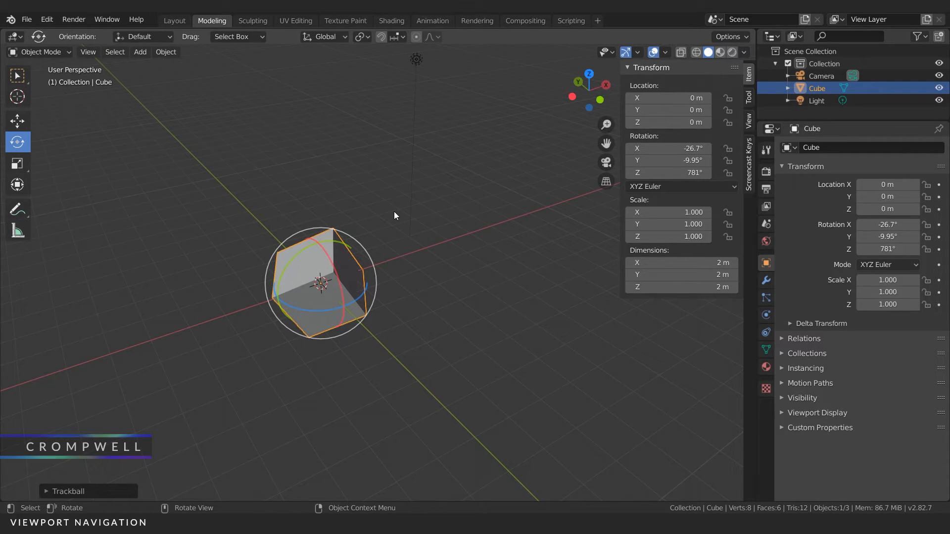
Step: Rotate the cube in trackball mode to about X 42°, Y -62°, Z 545°
key(r)
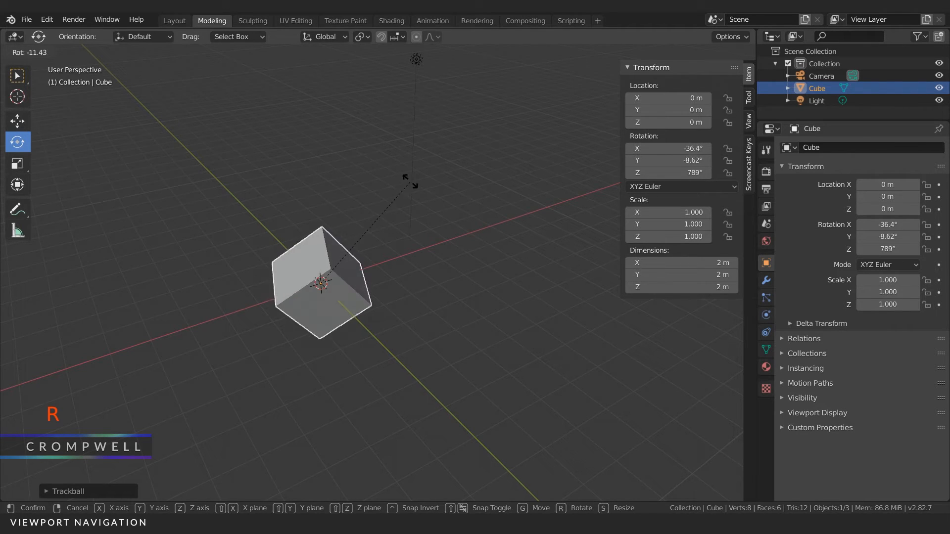
key(r)
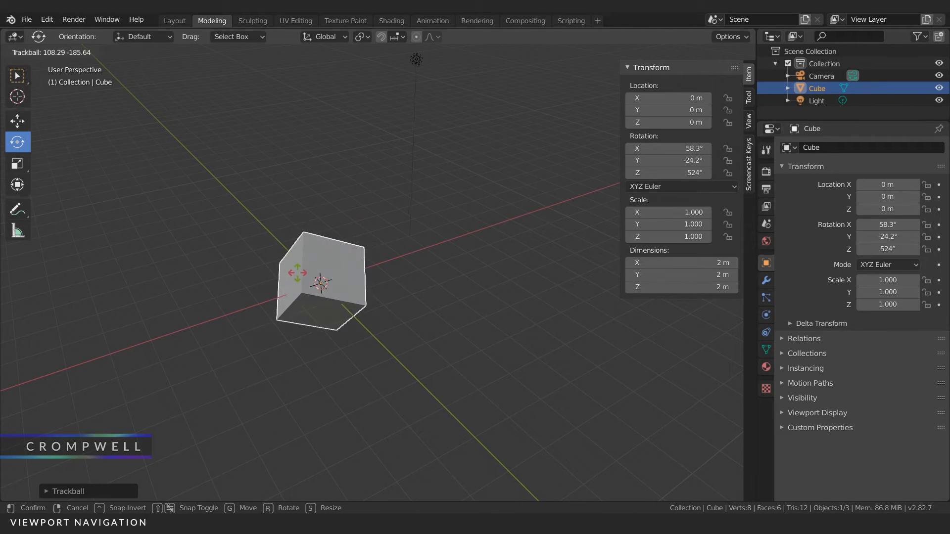
click(301, 223)
Step: Reset the cube's rotation to 0° on all three axes
drag(671, 149, 670, 173)
text(0)
key(Return)
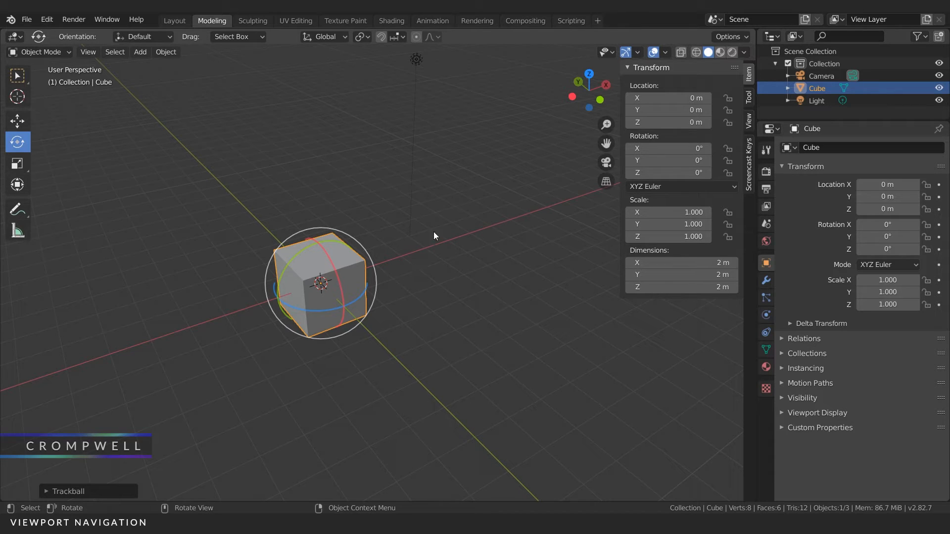
Step: Show the rotation mode options, keep XYZ Euler, and rotate the cube to about X 103°, Y 3°
click(651, 187)
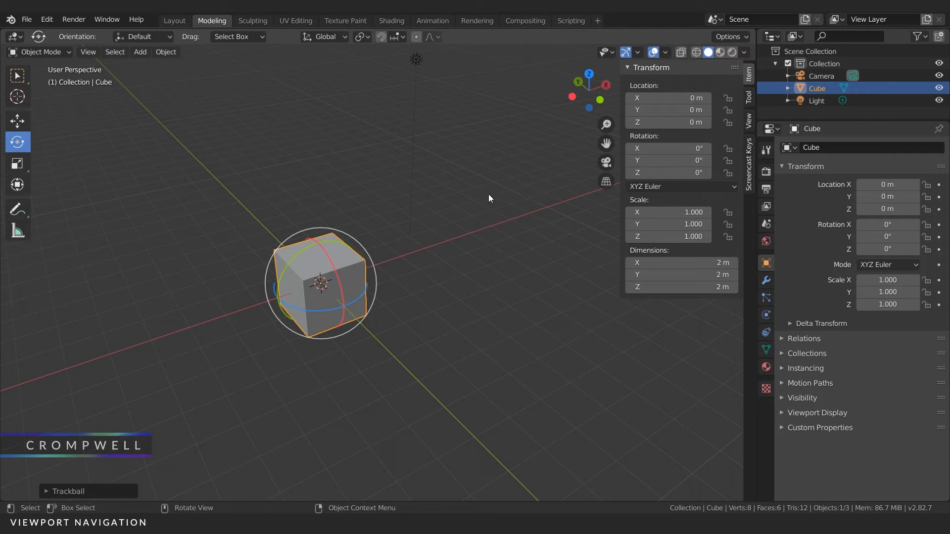
click(662, 186)
drag(333, 265, 330, 293)
mouse_move(290, 263)
mouse_down()
mouse_move(320, 244)
mouse_move(292, 261)
mouse_up()
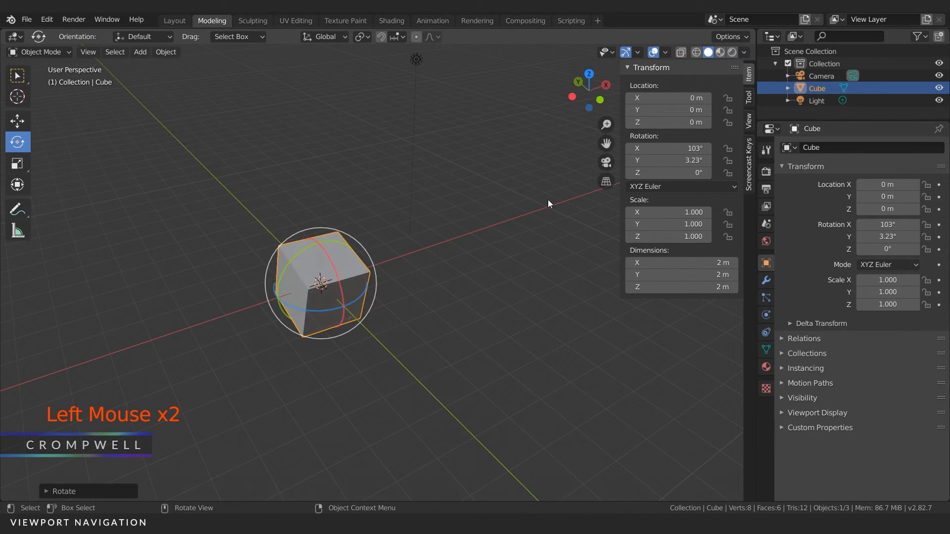
Step: Reset the cube's X, Y and Z rotations to 0° and set its Y rotation to 45°
drag(692, 149, 693, 173)
text(036d)
key(Return)
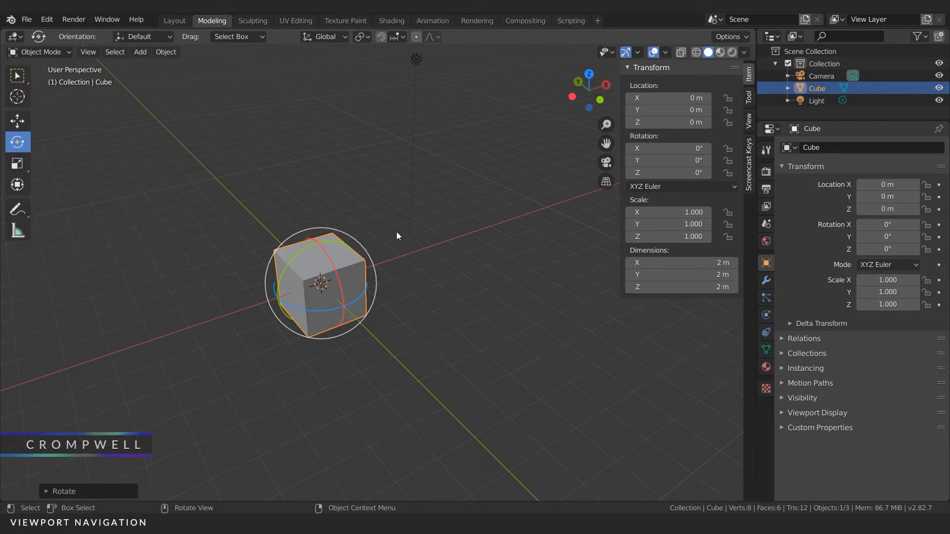
drag(665, 161, 665, 160)
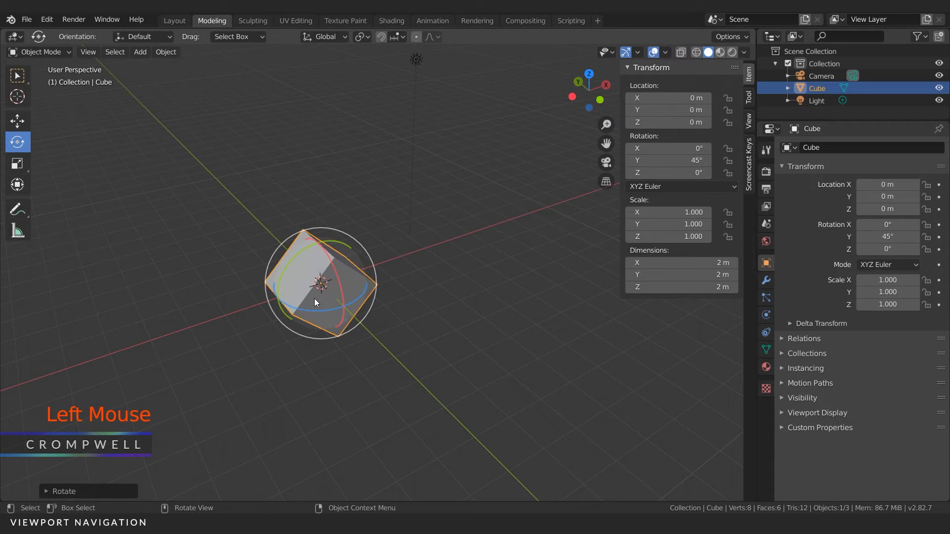
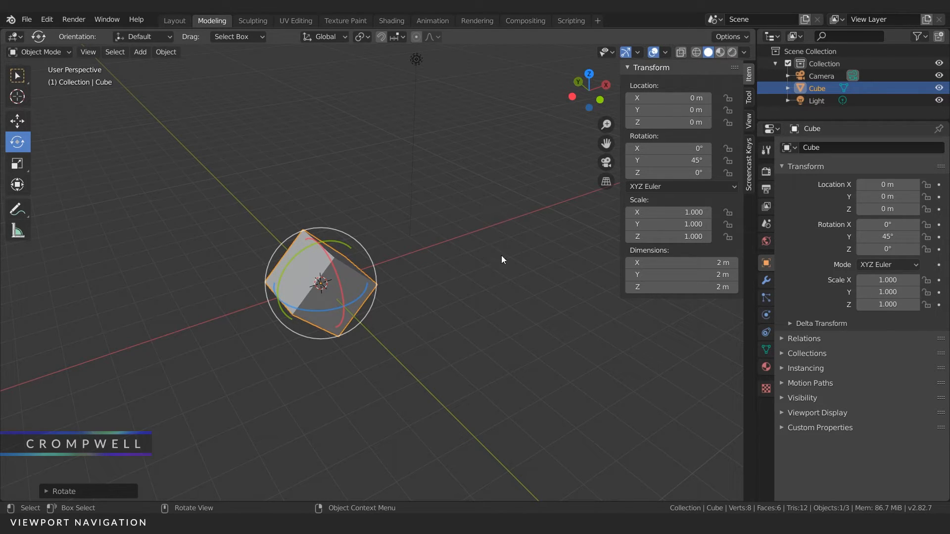
Step: Spin the cube around its Y axis with the rotation handle and set its Y rotation to 0°
drag(298, 253, 381, 342)
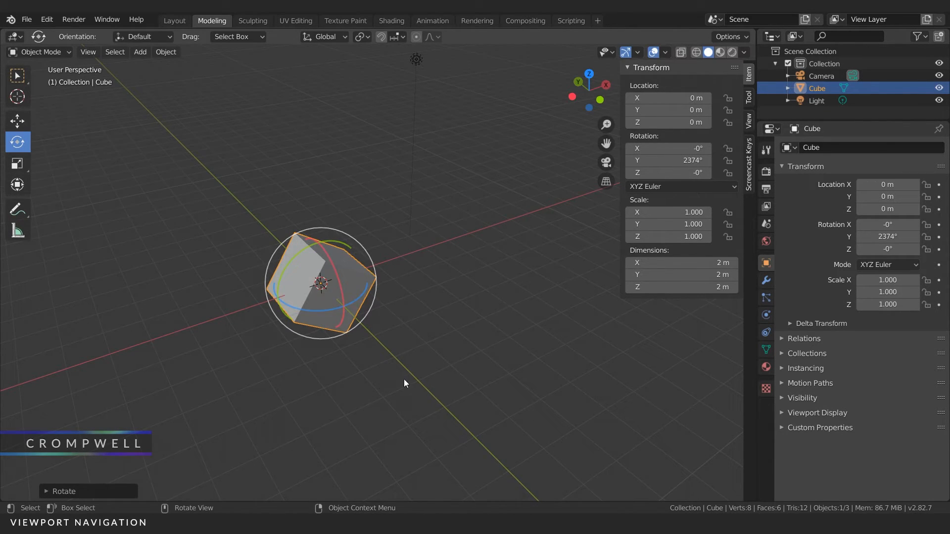
click(673, 160)
text(0)
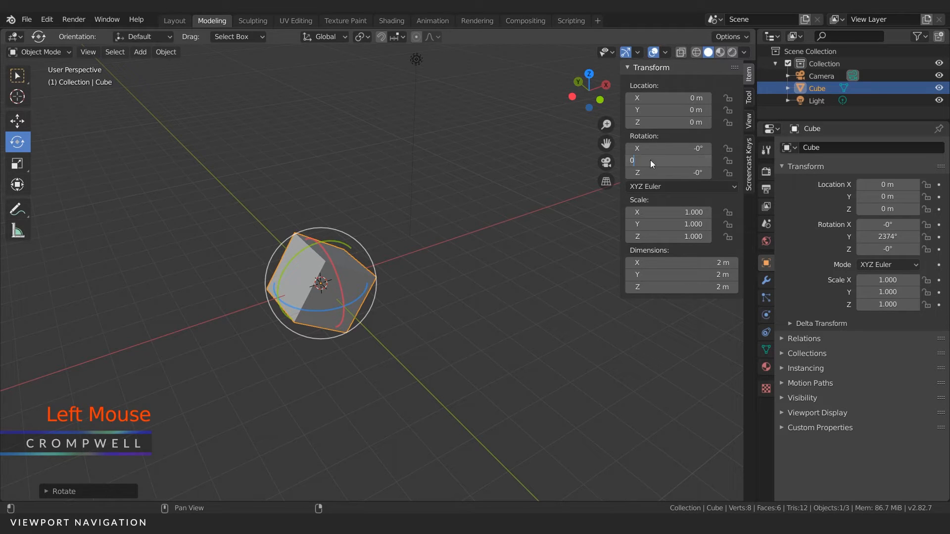
key(Return)
Step: Rotate the cube around its X axis with the handle and reset its X rotation to 0°
drag(335, 277, 312, 248)
click(673, 148)
text(0)
key(Return)
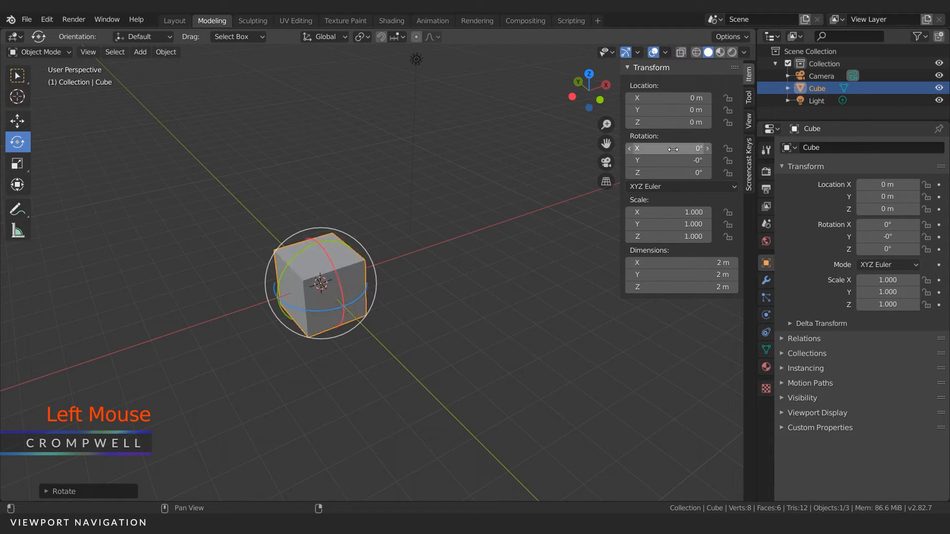
Step: Scale the cube along each axis with the Scale tool's handles to about X 4.186, Y 3.060 and Z 2.484
click(16, 165)
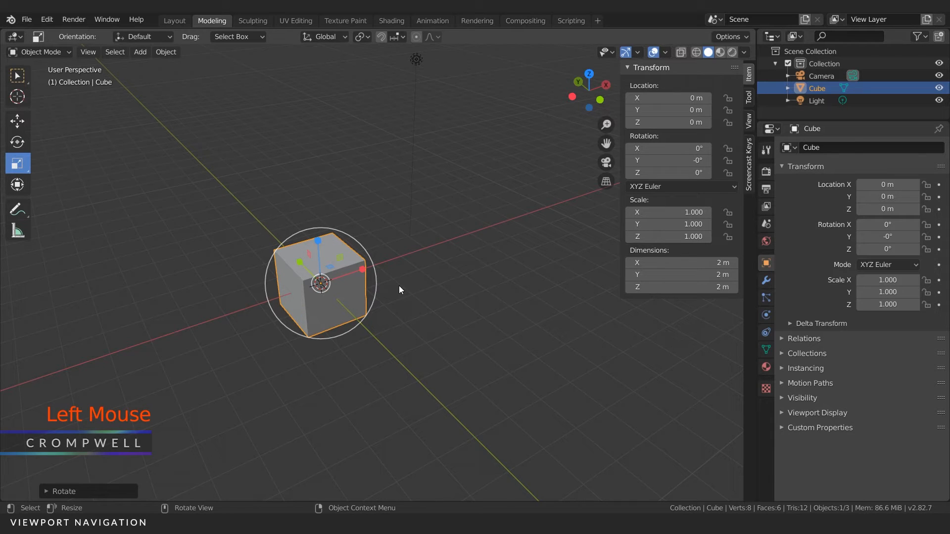
drag(362, 269, 495, 250)
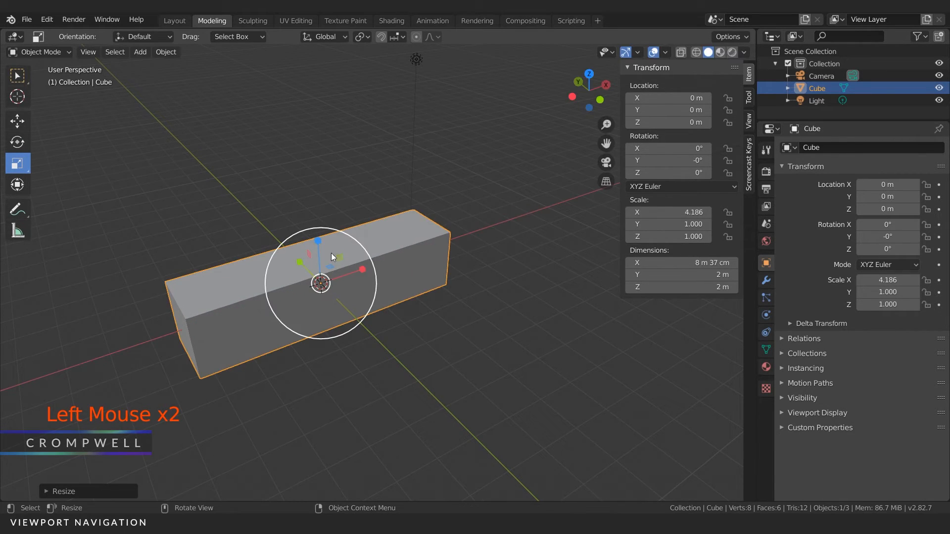
drag(300, 263, 264, 213)
drag(320, 237, 207, 197)
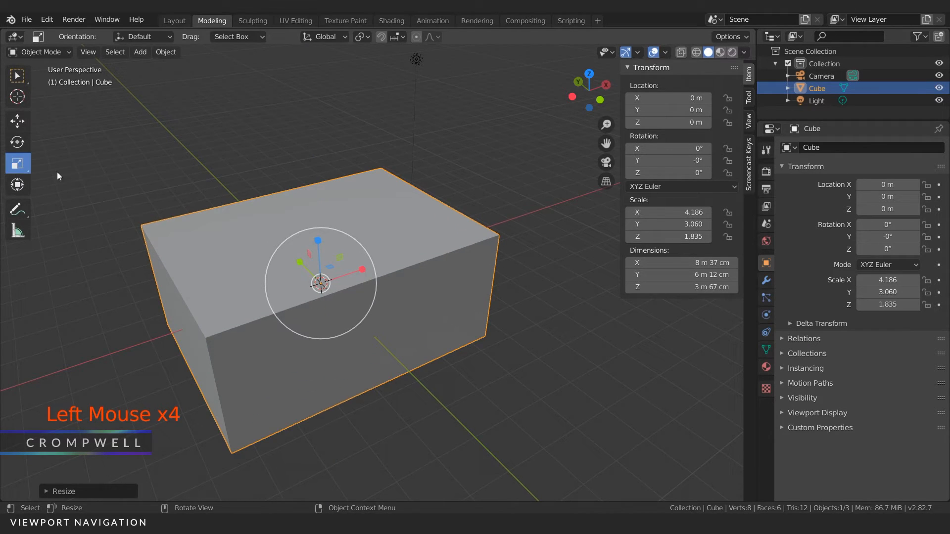
drag(315, 243, 233, 215)
Step: Use Scale Cage to pull in two side faces of the box to about X scale 3.417 and Y scale 1.754
drag(20, 168, 69, 193)
click(69, 197)
drag(17, 168, 69, 192)
click(242, 236)
drag(375, 337, 300, 324)
drag(176, 306, 220, 309)
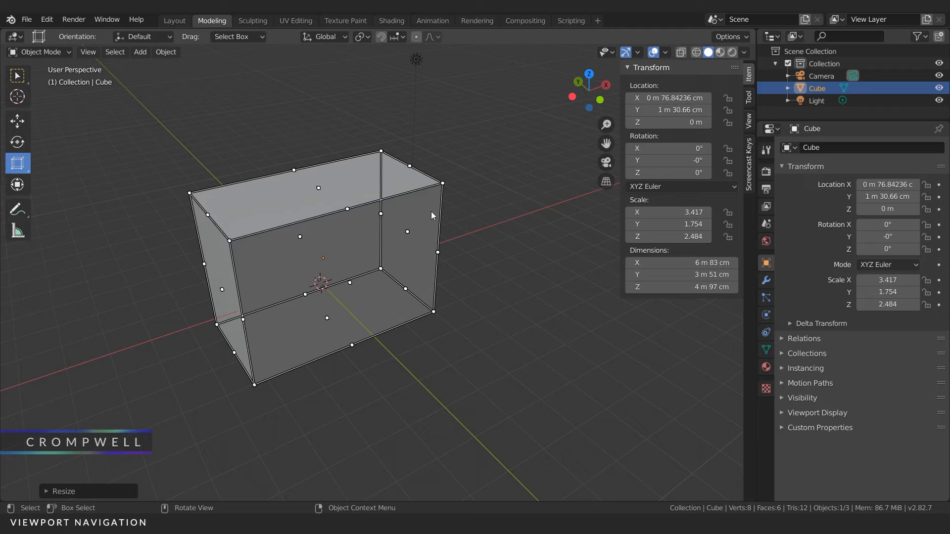
Step: Enlarge the box with the Scale Cage handles to a scale of about X 5.526, Y 3.959 and Z 3.599
drag(407, 231, 522, 193)
mouse_move(373, 172)
mouse_down()
mouse_move(382, 114)
mouse_move(373, 186)
mouse_up()
middle_drag(442, 279, 443, 307)
drag(443, 308, 470, 332)
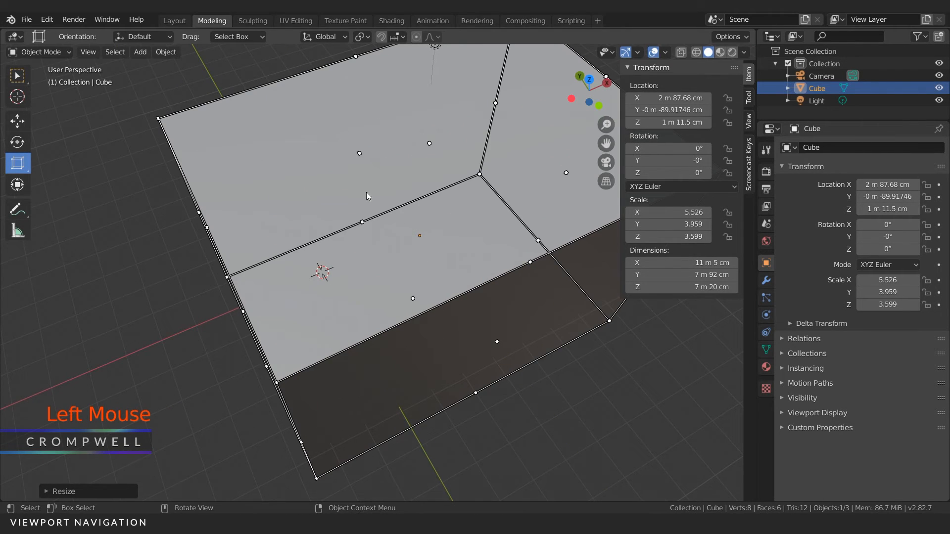
middle_drag(352, 233, 326, 209)
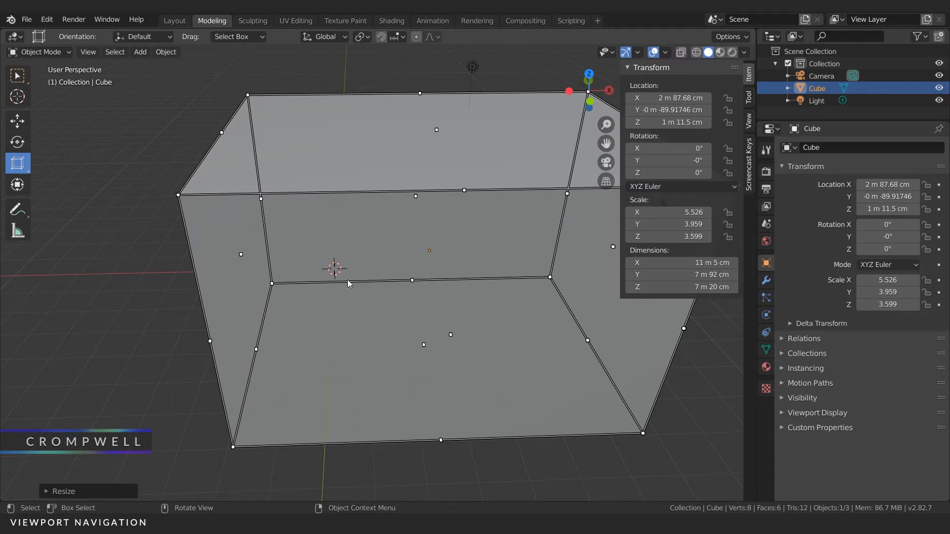
Step: Set the box's X, Y and Z scale together to 1
drag(685, 212, 684, 245)
text(1)
key(Return)
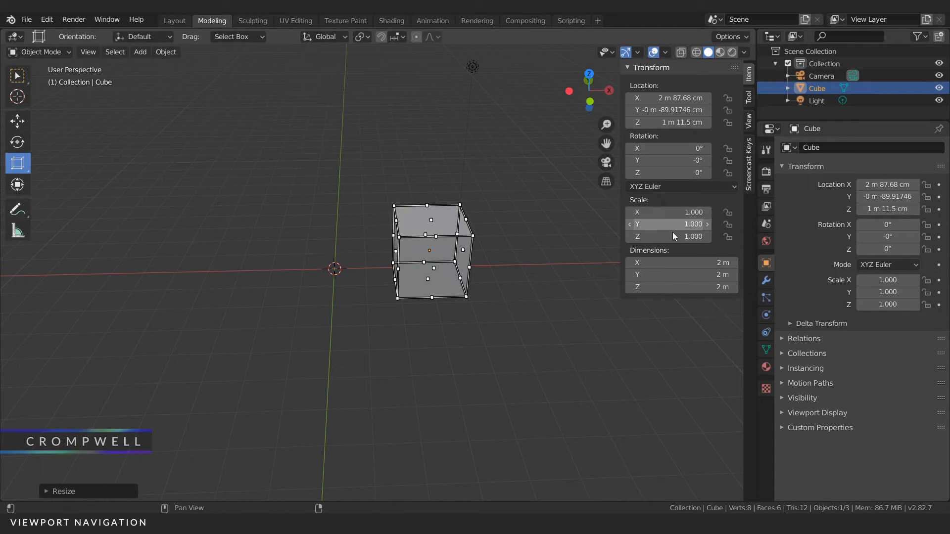
Step: Set the cube's scale to 0 on all three axes and return it to 1
drag(674, 209, 673, 238)
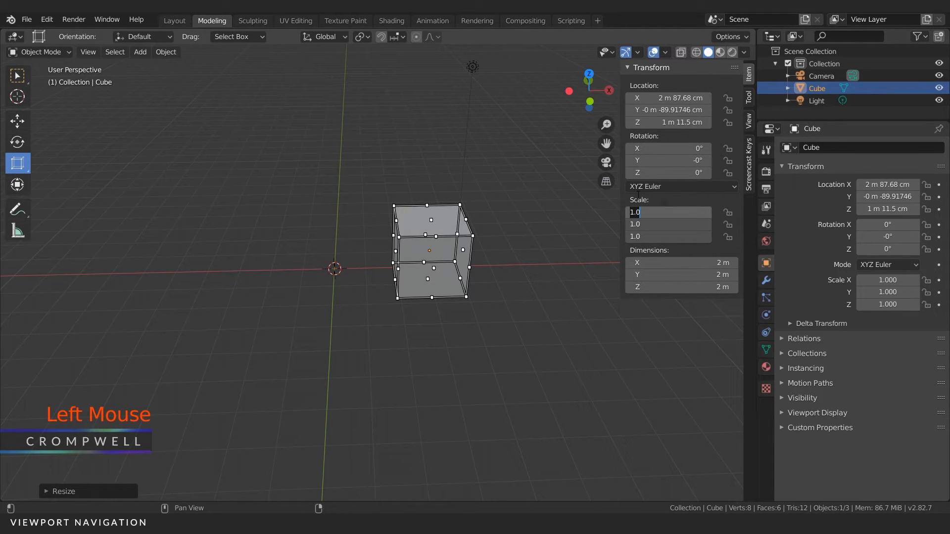
text(0)
key(Return)
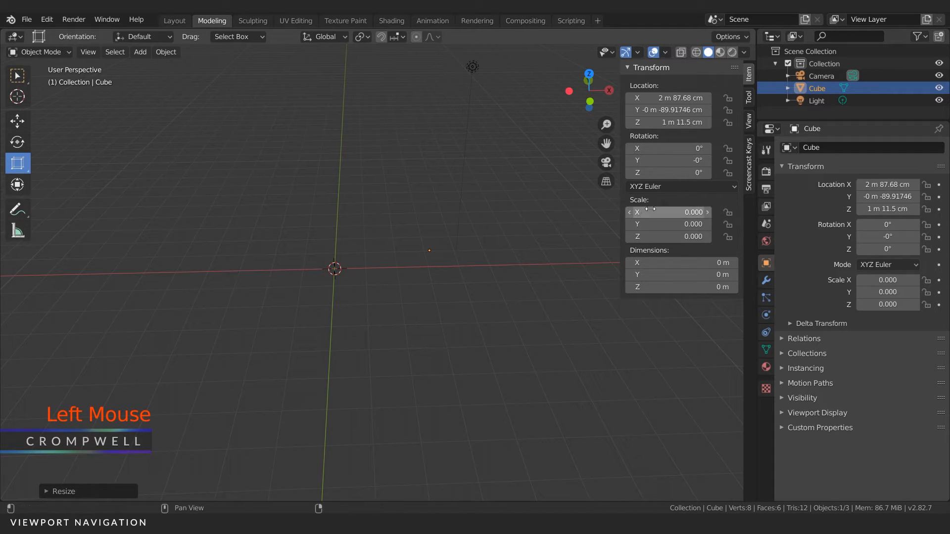
drag(642, 211, 642, 236)
text(1)
key(Return)
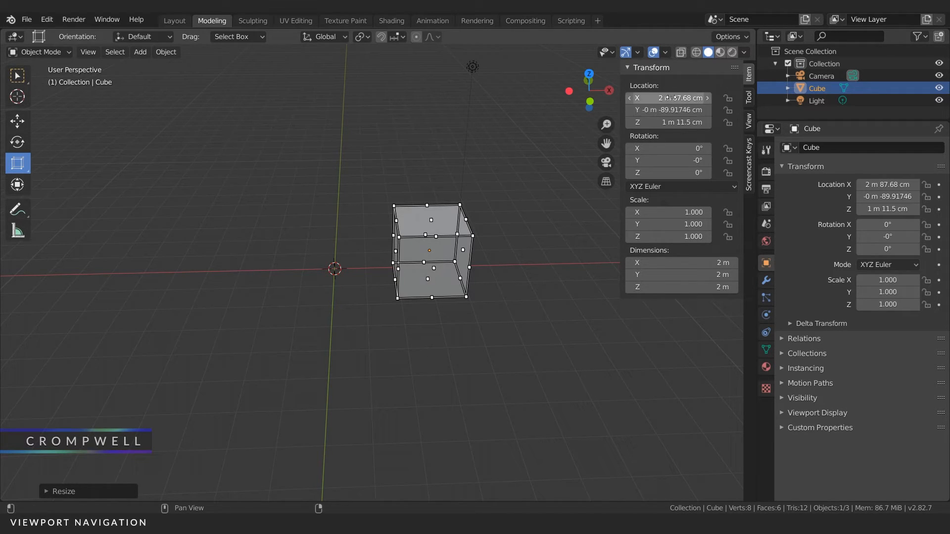
Step: Set the cube's X, Y and Z location together to 0 m
drag(685, 100, 633, 124)
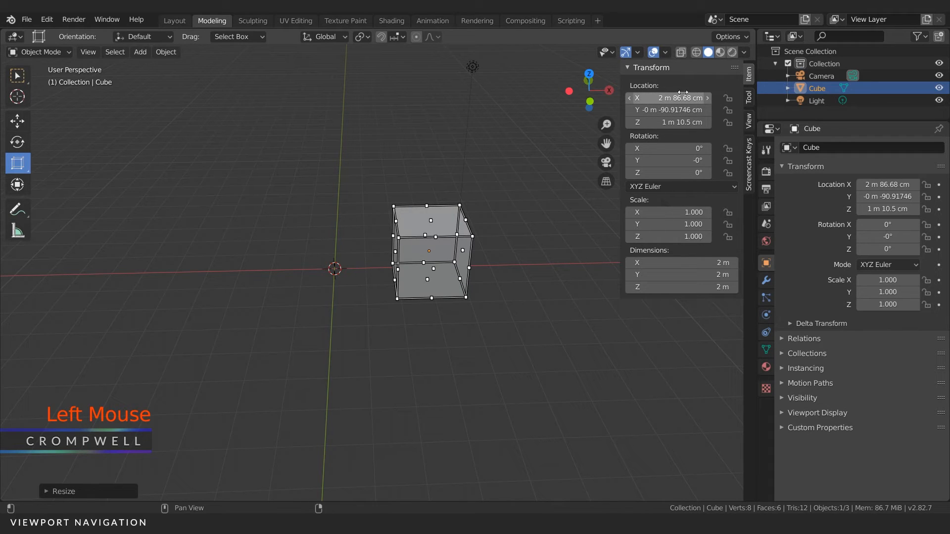
drag(685, 98, 686, 122)
text(0)
key(Return)
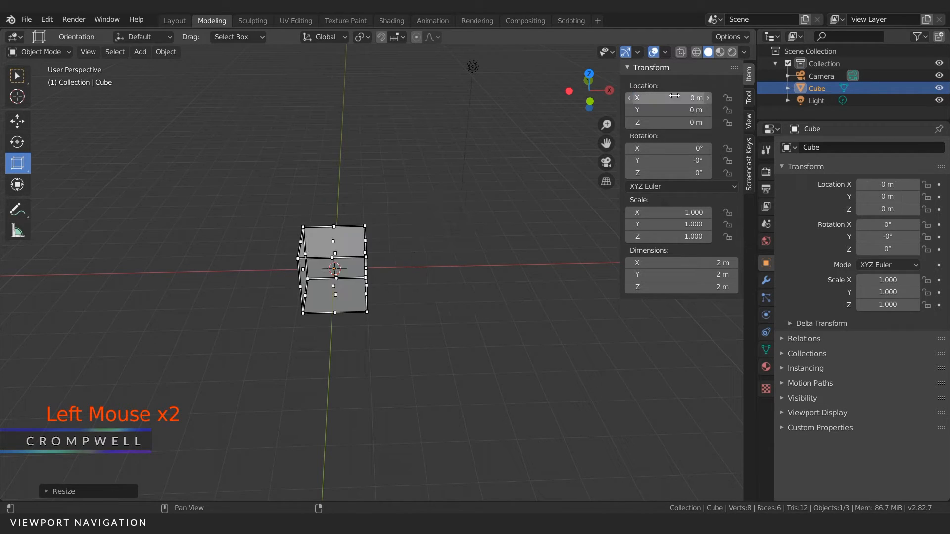
Step: Stretch the cube along X from one cage side to a scale of about 3.636, and switch to the regular Scale tool
middle_drag(377, 255, 373, 269)
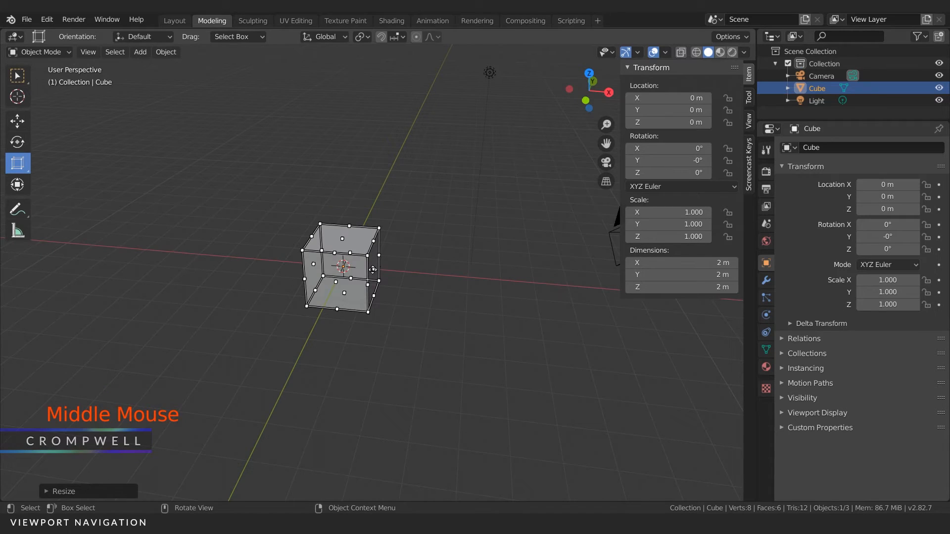
drag(372, 269, 548, 270)
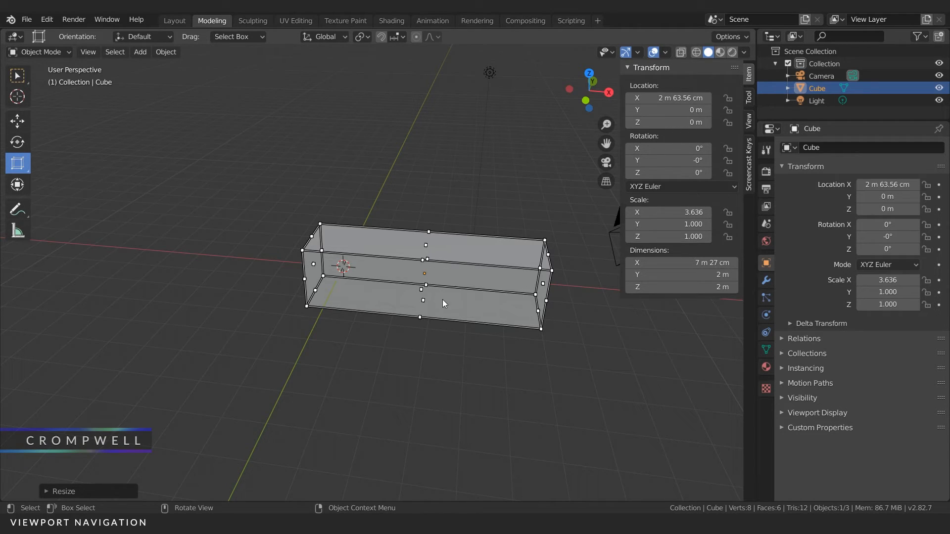
click(25, 165)
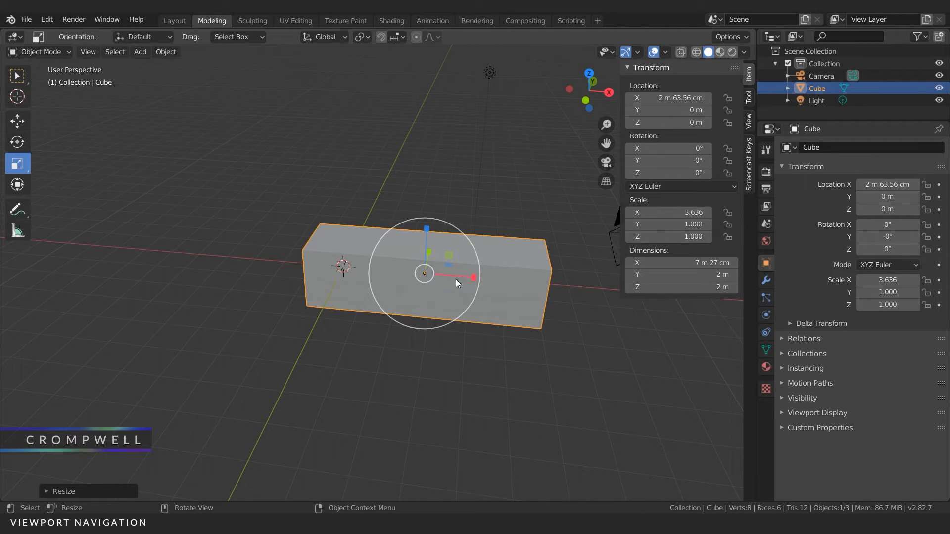
Step: With Scale Cage, extend the box along Y to a scale of about 3.538 and shorten it along X to about 2.326
drag(22, 164, 74, 194)
middle_drag(445, 247, 475, 257)
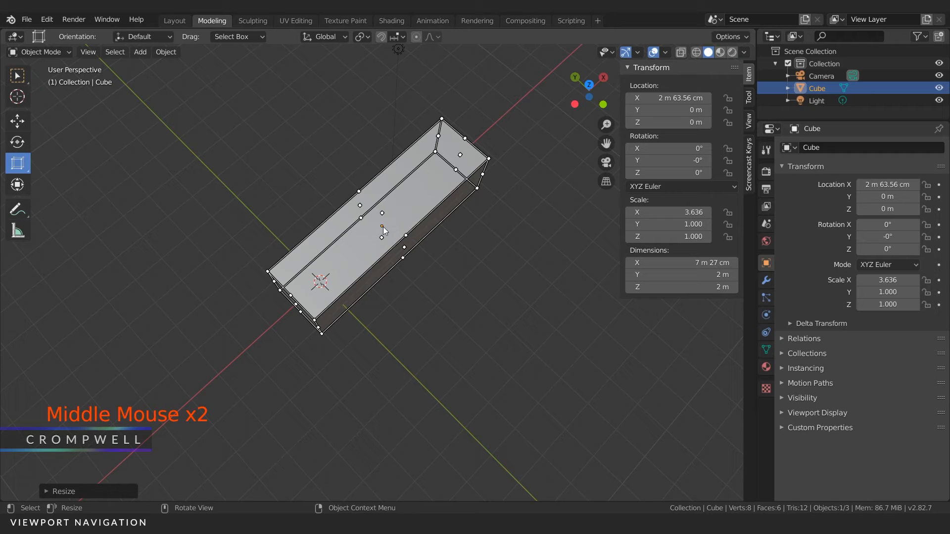
drag(404, 250, 532, 364)
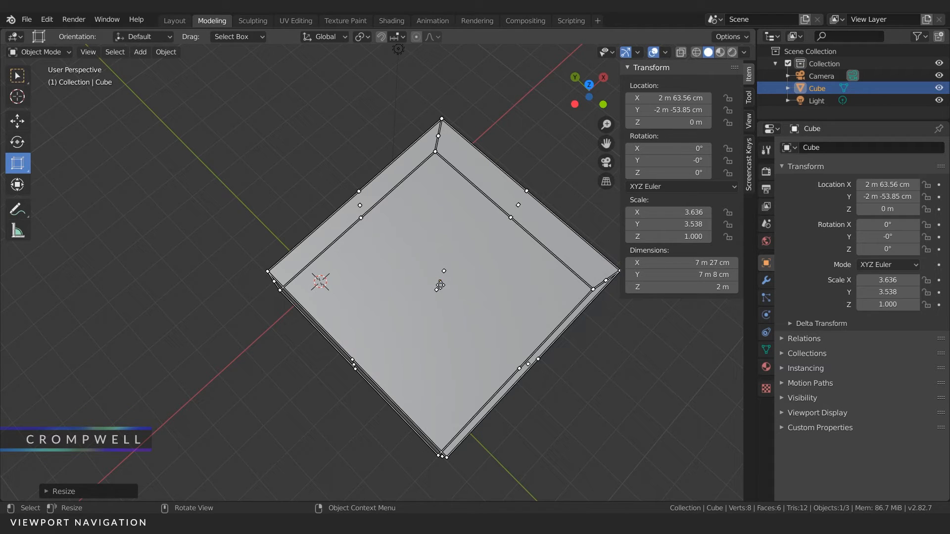
middle_drag(481, 336, 475, 265)
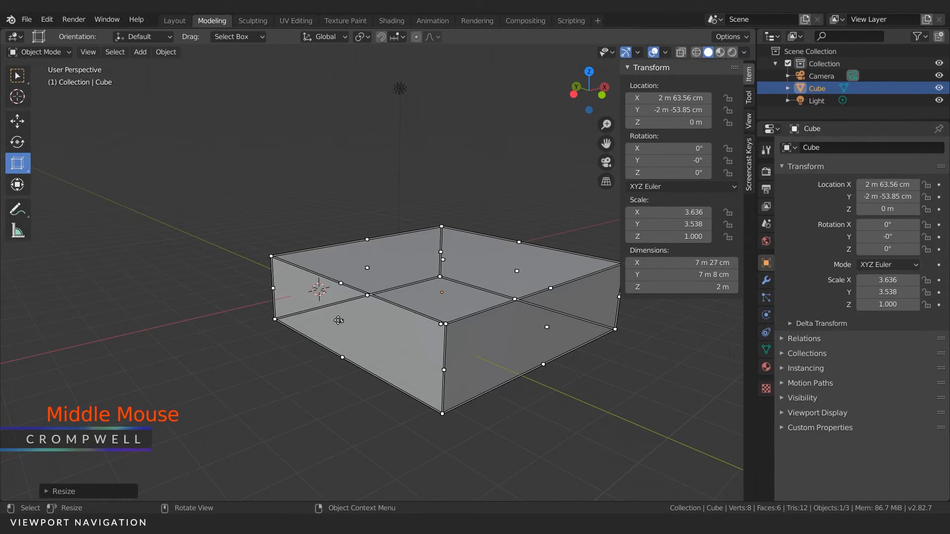
drag(342, 320, 400, 300)
Step: Reset the box's location to 0 m on all three axes
drag(661, 98, 661, 122)
text(0)
key(Return)
Step: Reset the box's scale to 1 on the X, Y and Z axes
drag(650, 213, 650, 237)
text(01)
key(Return)
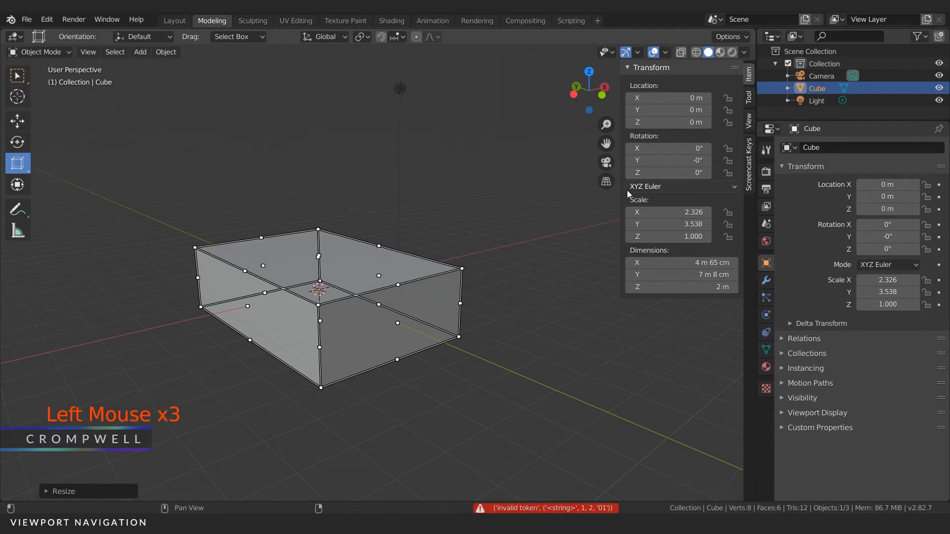
click(674, 255)
drag(652, 212, 630, 218)
text(1)
key(Return)
Step: Switch to the regular Scale tool and raise the scale values to about X 3.960, Y 4.560 and Z 4.940
drag(25, 166, 54, 173)
drag(658, 212, 733, 224)
drag(668, 236, 733, 237)
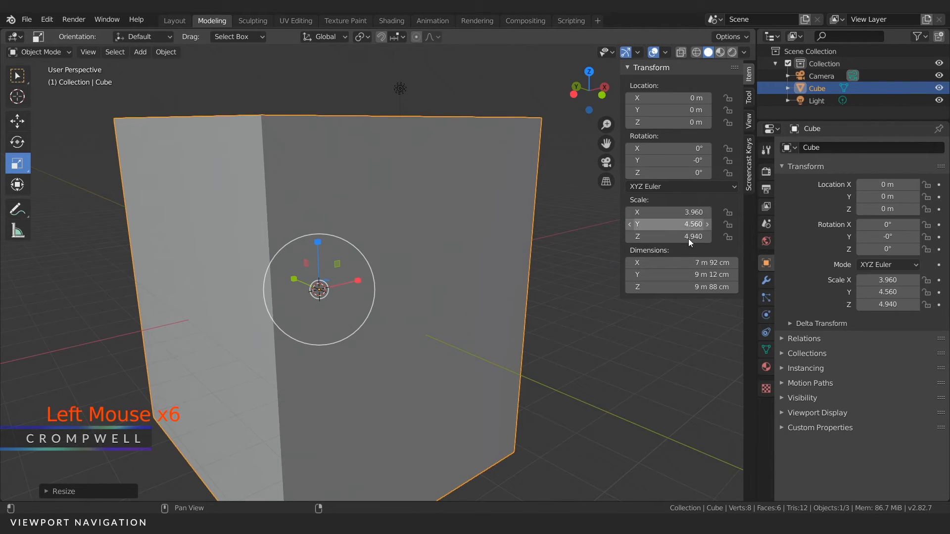
Step: Set all three scale values of the enlarged cube back to 1
drag(666, 213, 667, 237)
text(1)
key(Return)
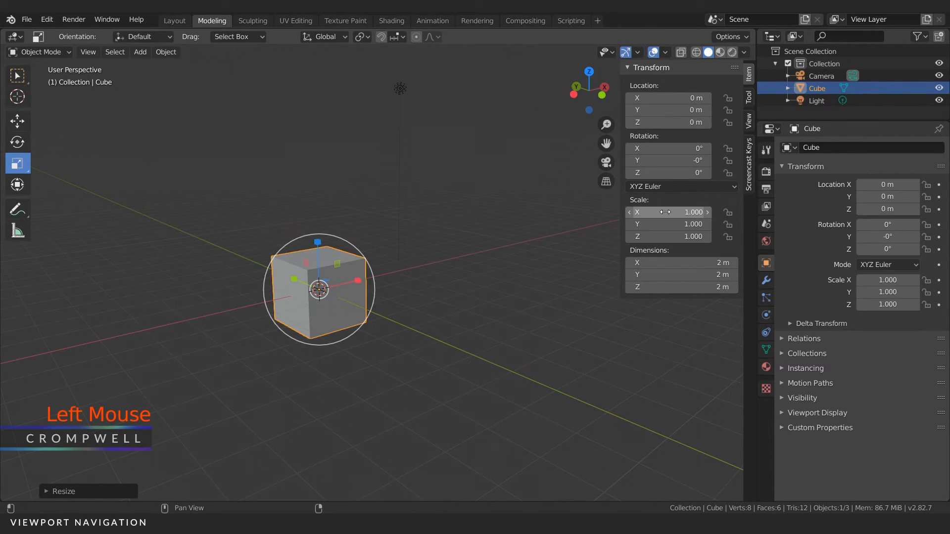
Step: Set the cube's X scale to exactly 2
middle_drag(206, 236, 405, 292)
scroll(361, 280, up, 3)
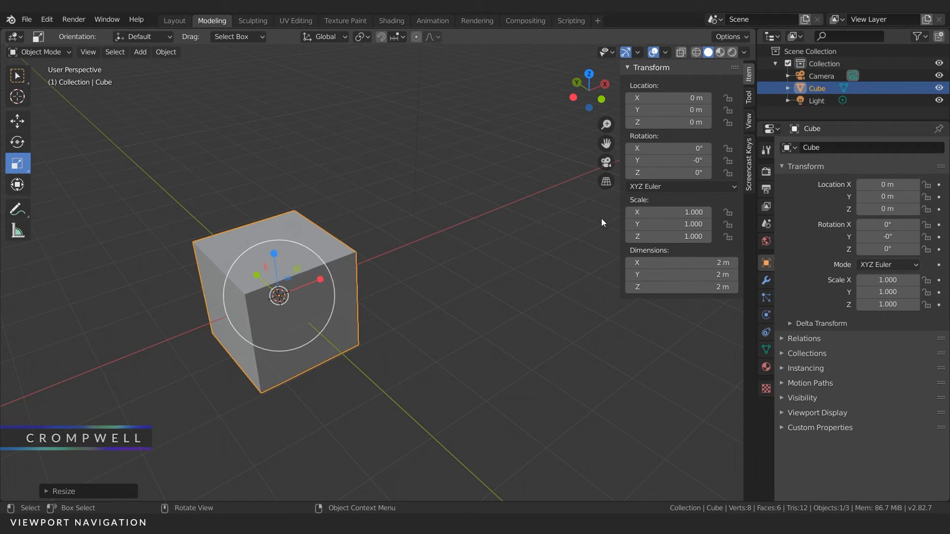
click(653, 211)
text(2)
key(Return)
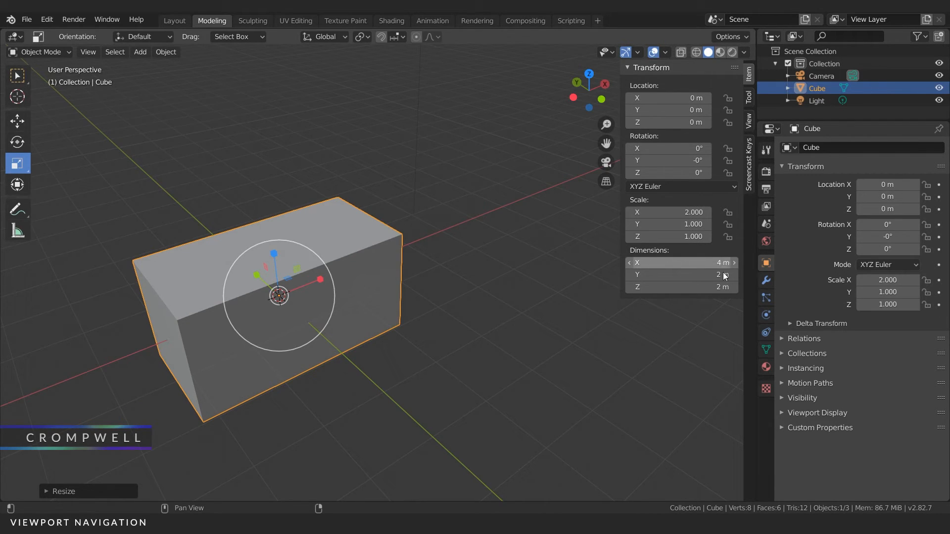
Step: Set the cube's X scale back to 1
click(668, 211)
text(1)
key(Return)
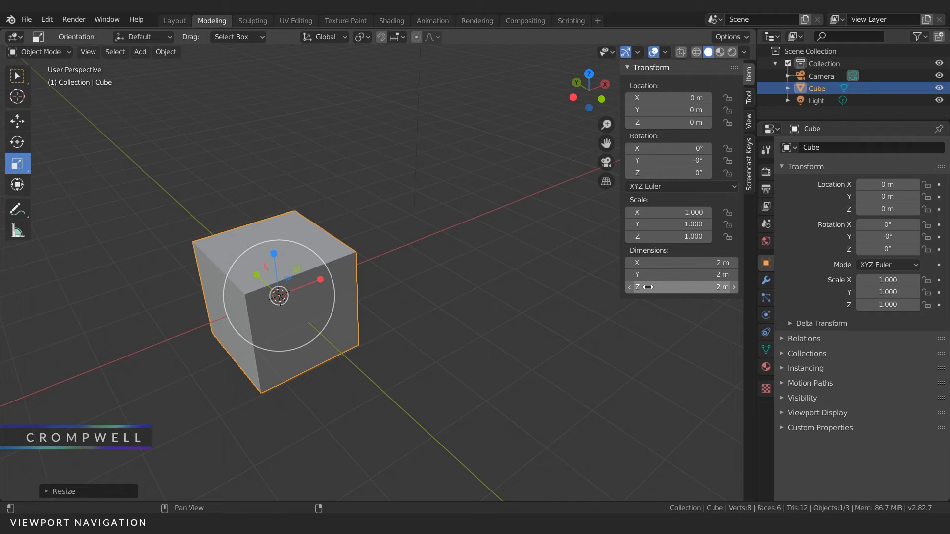
Step: Scale the cube with the individual axis handles, and try a uniform scale by a factor of about 1.6
drag(321, 279, 371, 270)
drag(299, 269, 258, 263)
middle_drag(258, 262, 257, 286)
drag(255, 287, 251, 281)
drag(277, 339, 319, 330)
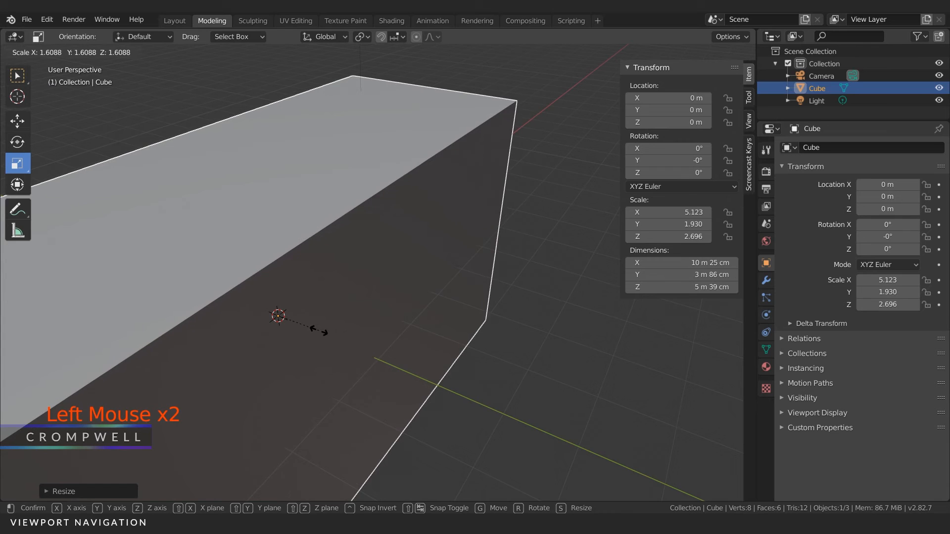
right_click(319, 330)
Step: Set the cube's X, Y and Z scale together to 1
drag(666, 212, 666, 237)
text(1)
key(Return)
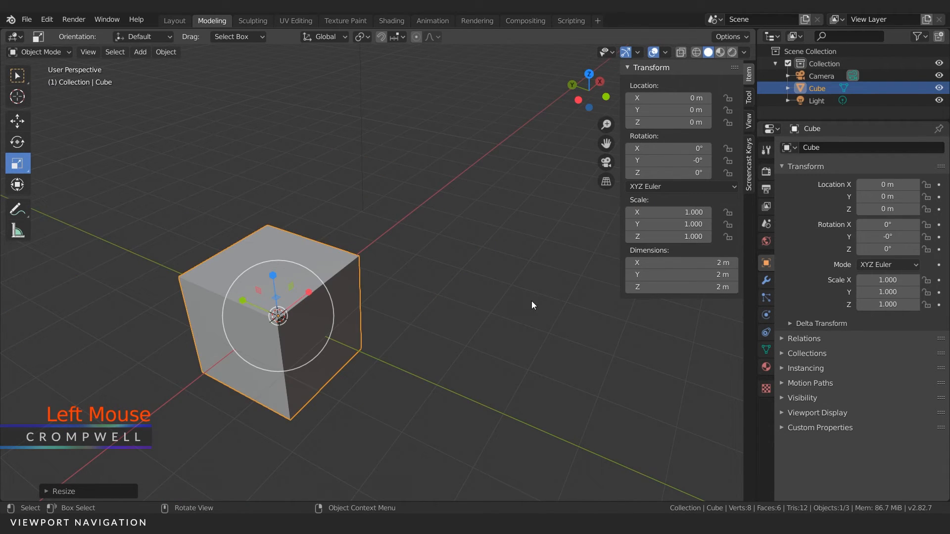
Step: Clear the cube's Y rotation to 0° and rotate it in trackball mode to about X 37.5°, Y -4.79°, Z -38°
middle_drag(515, 284, 430, 274)
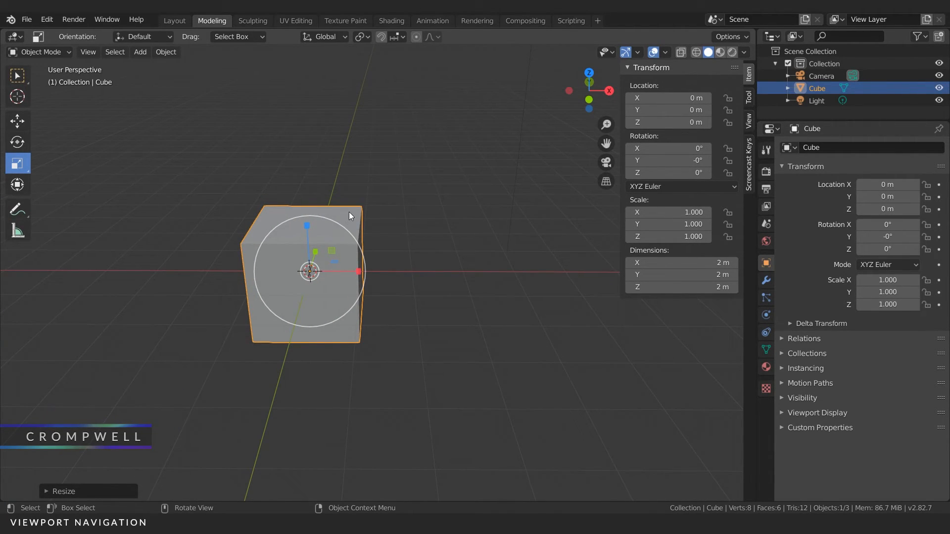
click(646, 160)
key(Return)
click(21, 137)
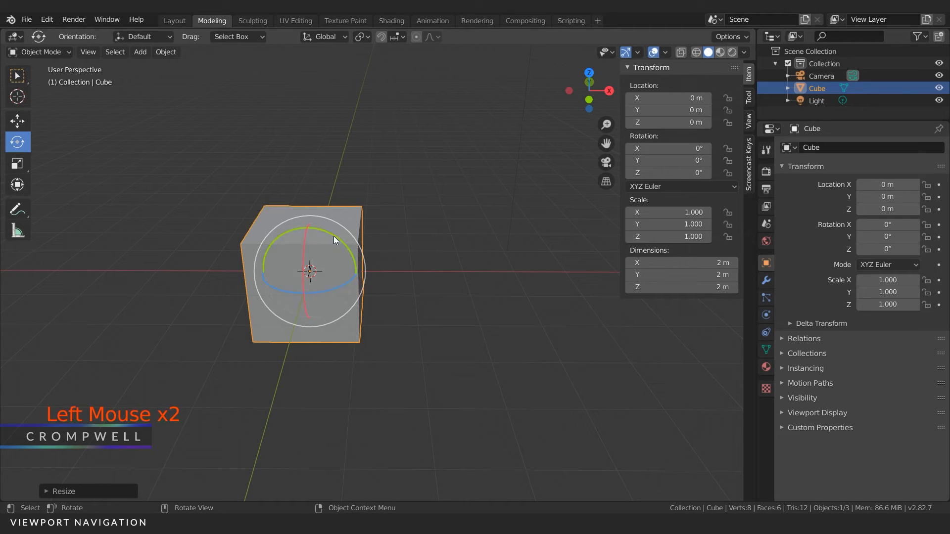
drag(310, 273, 292, 280)
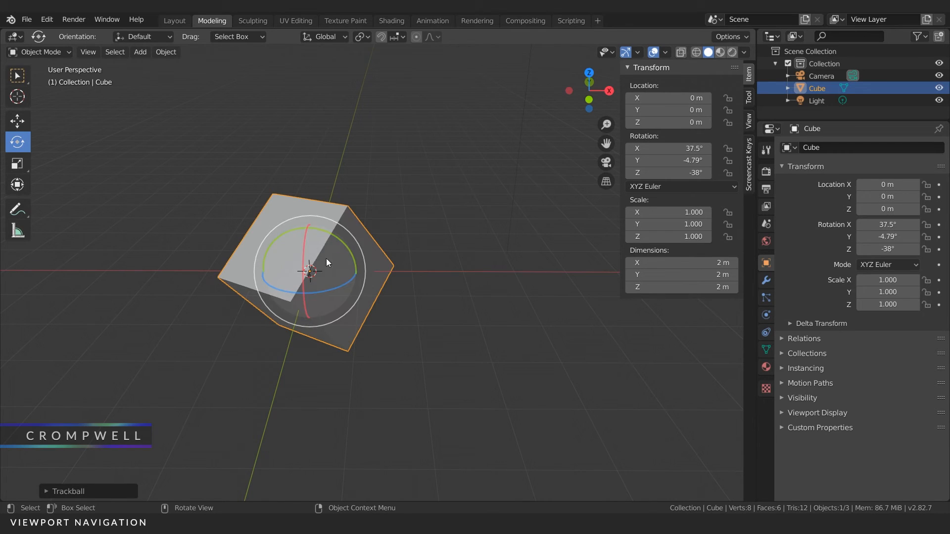
Step: Apply the cube's rotation so its current tilt becomes the object's zero rotation
mouse_move(254, 179)
middle_down()
mouse_move(279, 188)
mouse_move(262, 187)
middle_up()
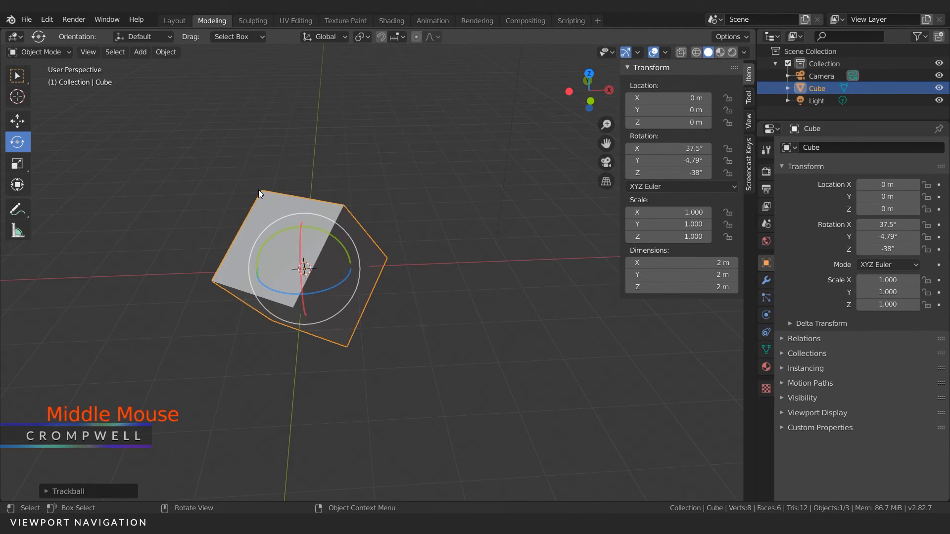
key(ctrl+a)
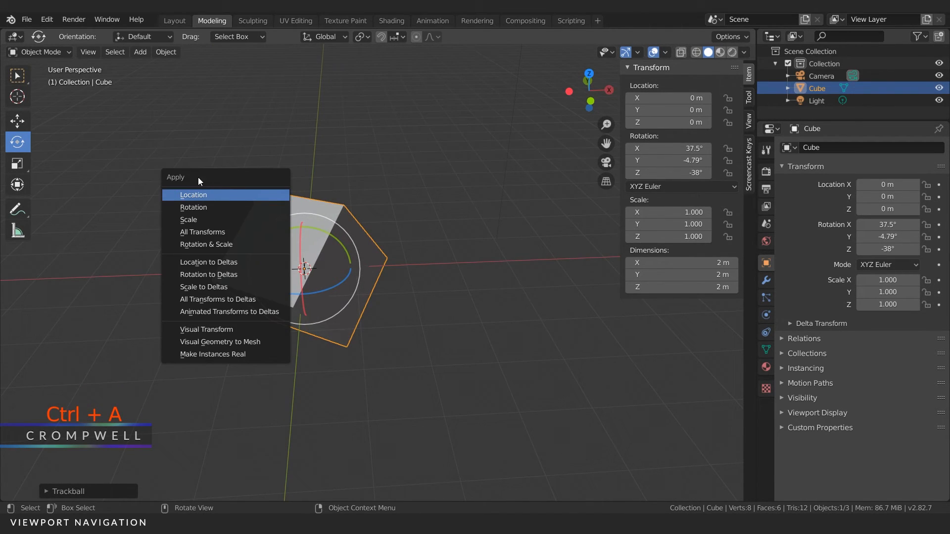
click(165, 52)
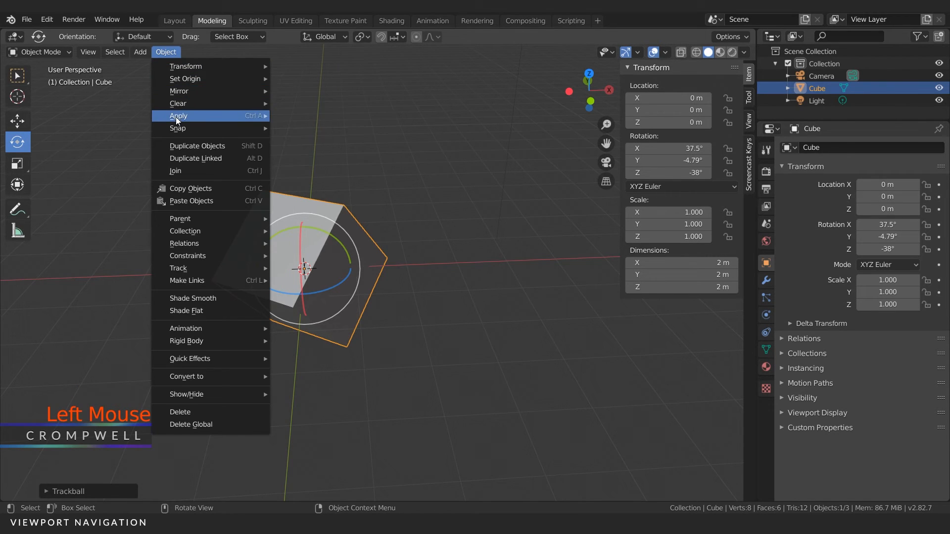
mouse_move(233, 120)
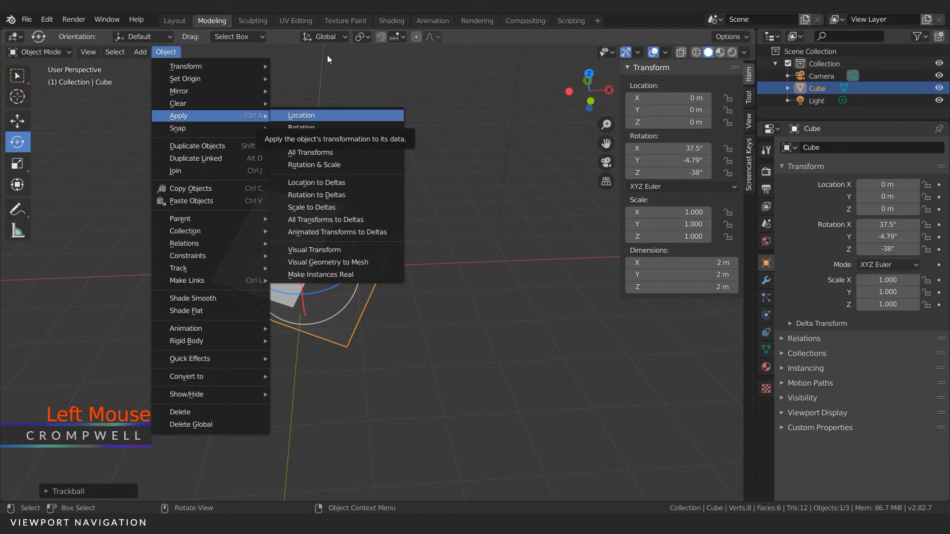
click(304, 115)
key(ctrl+a)
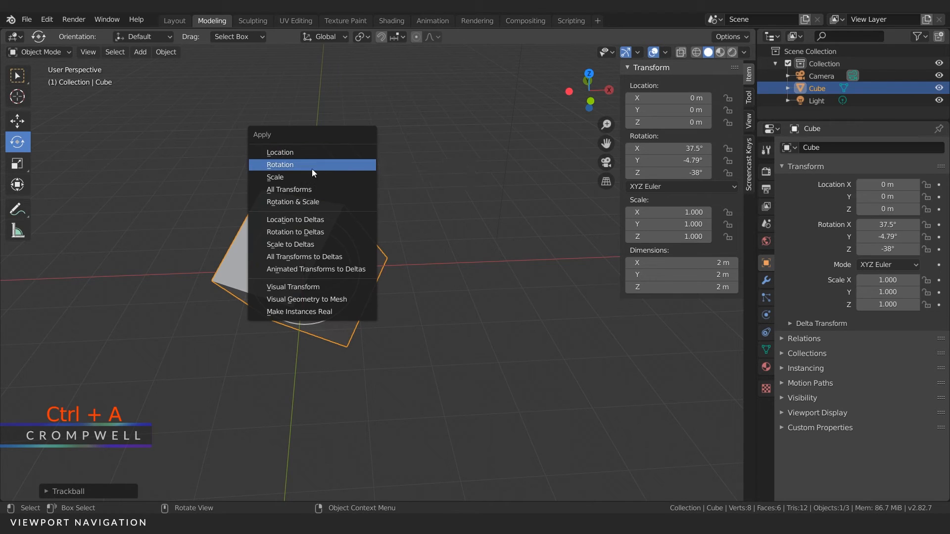
click(277, 165)
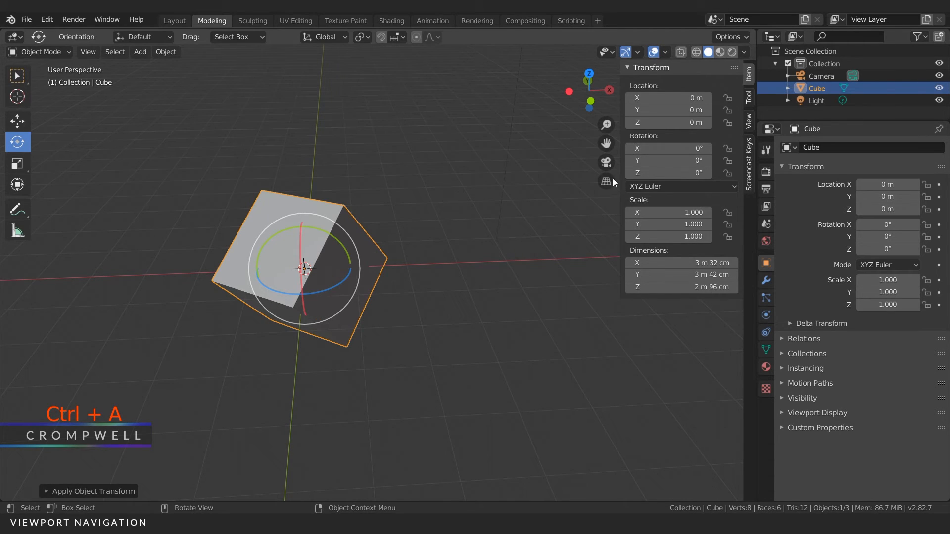
Step: Examine the tilted cube from several angles and compare its shape and axes with its rotation and dimension values
middle_drag(315, 276, 276, 247)
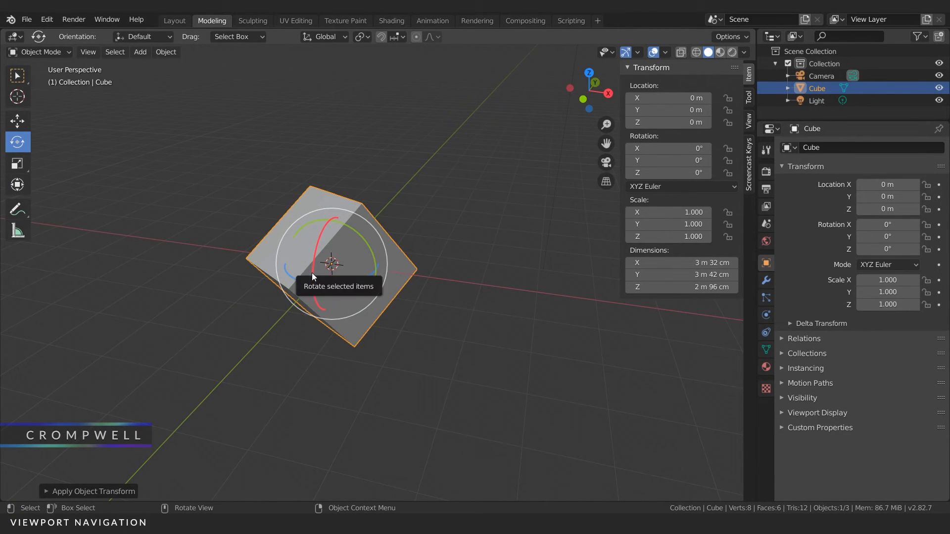
middle_drag(312, 273, 344, 284)
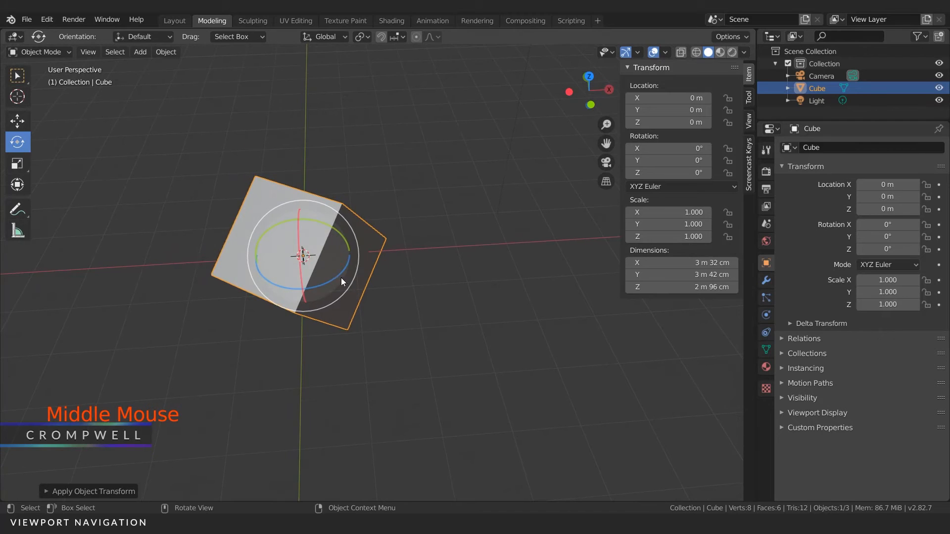
shift+middle_drag(309, 236, 395, 264)
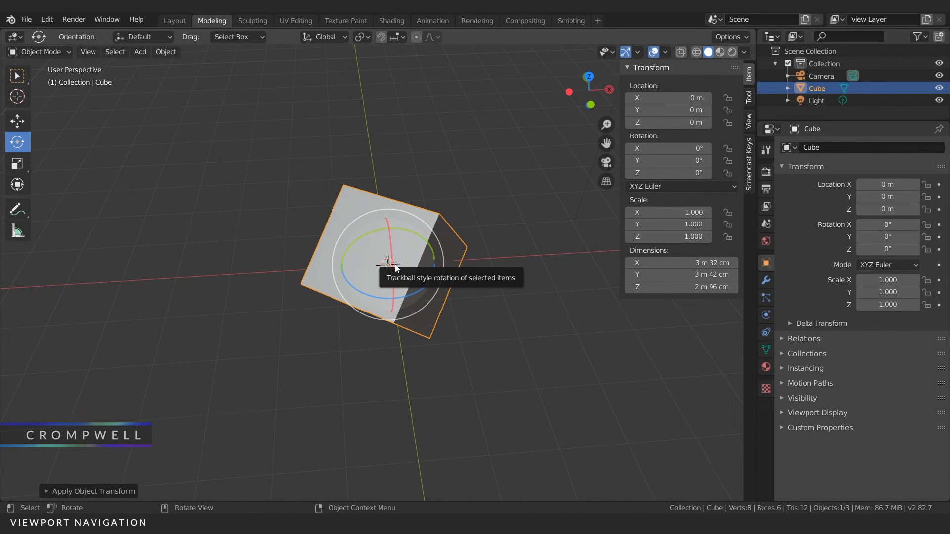
middle_drag(395, 265, 382, 289)
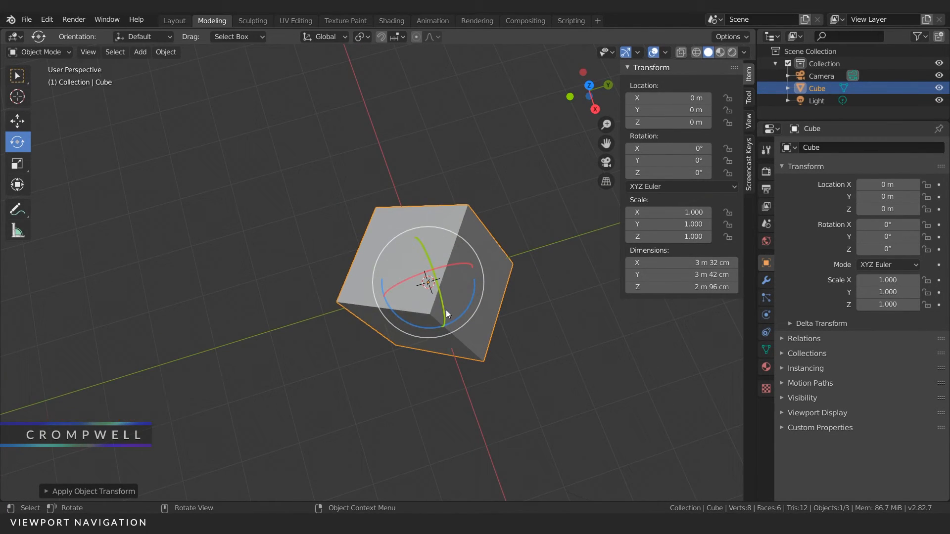
middle_drag(408, 284, 442, 247)
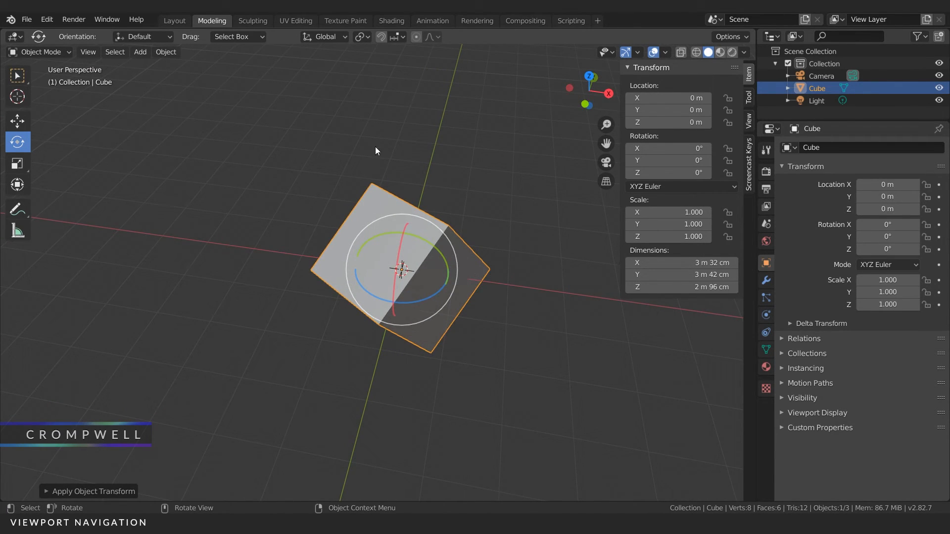
middle_drag(410, 209, 426, 257)
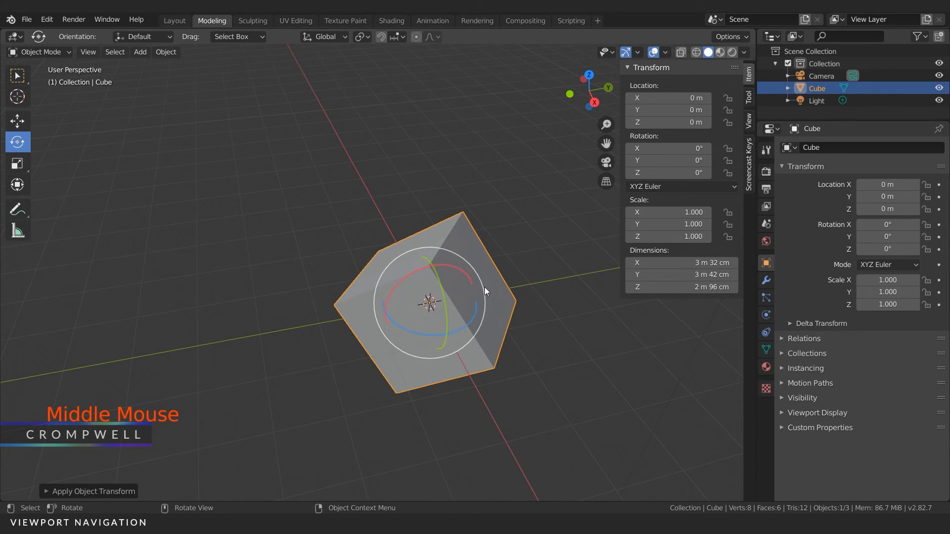
middle_drag(387, 262, 484, 268)
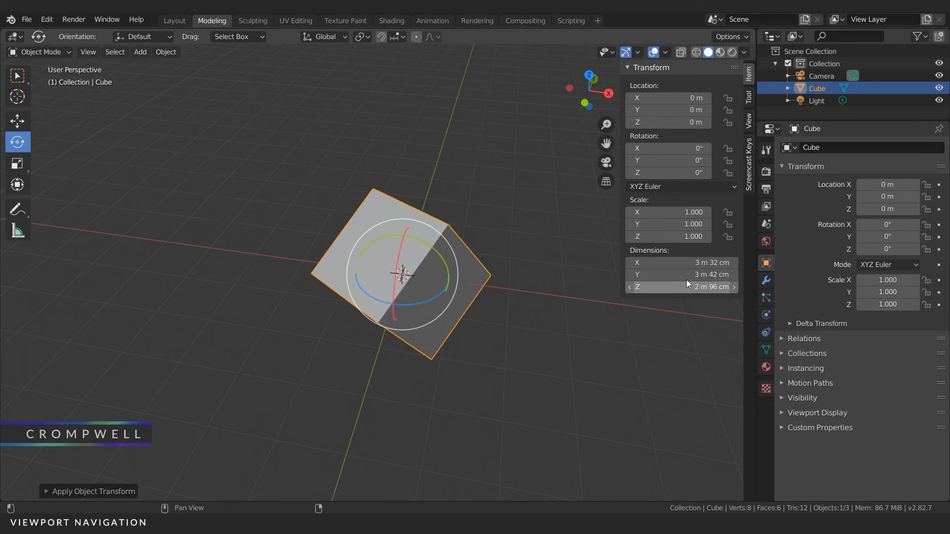
Step: Switch on the cube's Bounds in its viewport display, inspect the bounding box from several sides, and switch it off again
click(765, 263)
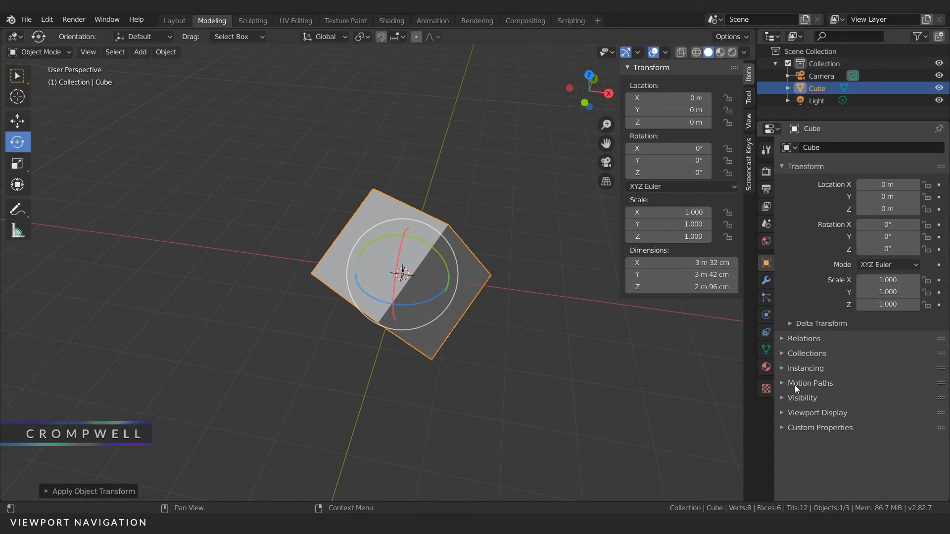
click(786, 412)
scroll(798, 426, down, 4)
click(802, 478)
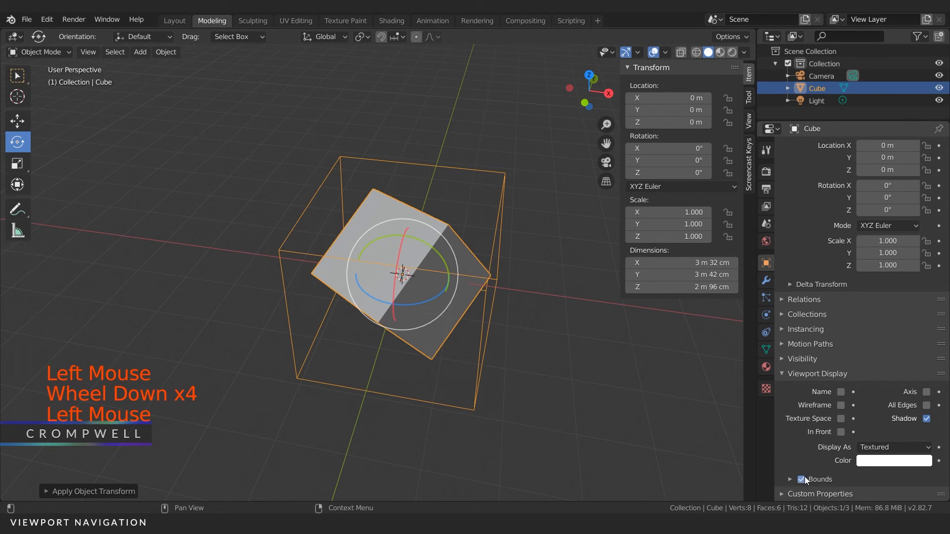
middle_drag(551, 328, 683, 310)
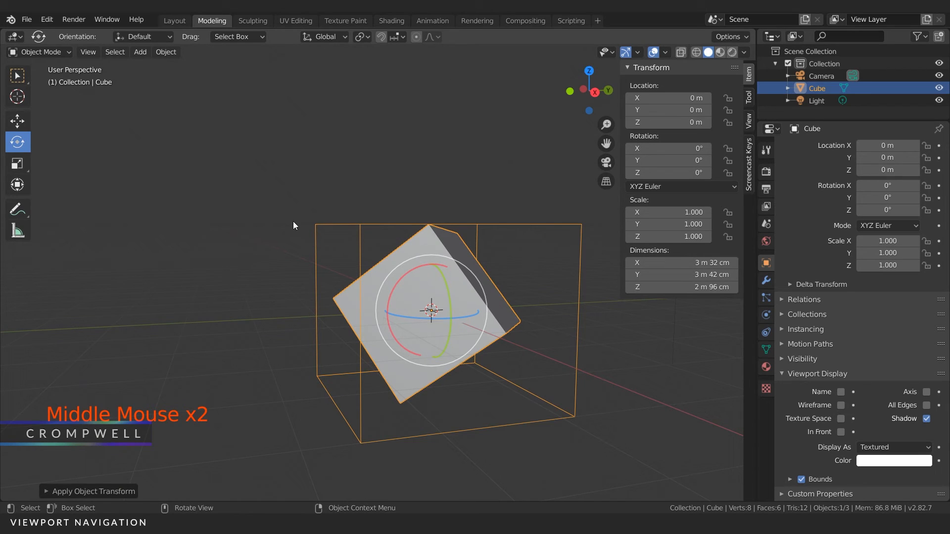
middle_drag(405, 408, 431, 236)
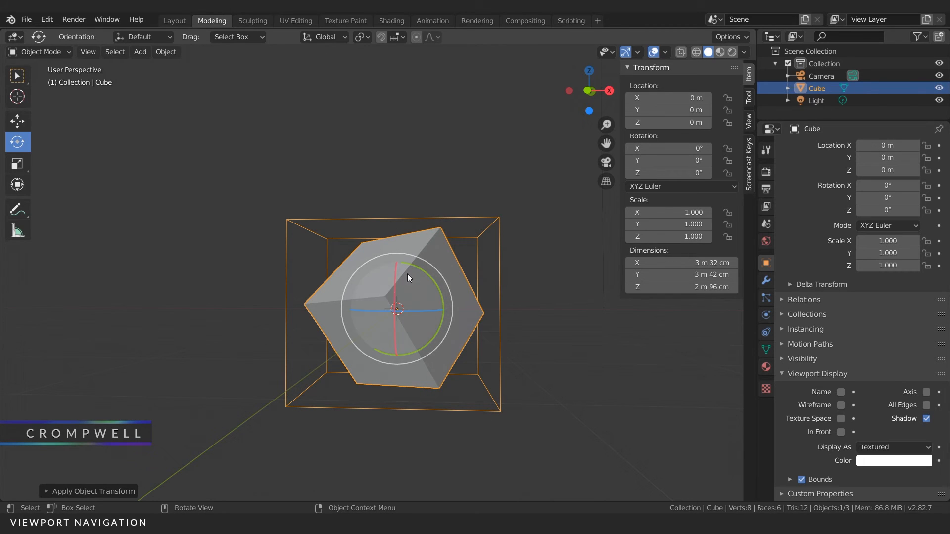
click(801, 479)
middle_drag(376, 316, 421, 301)
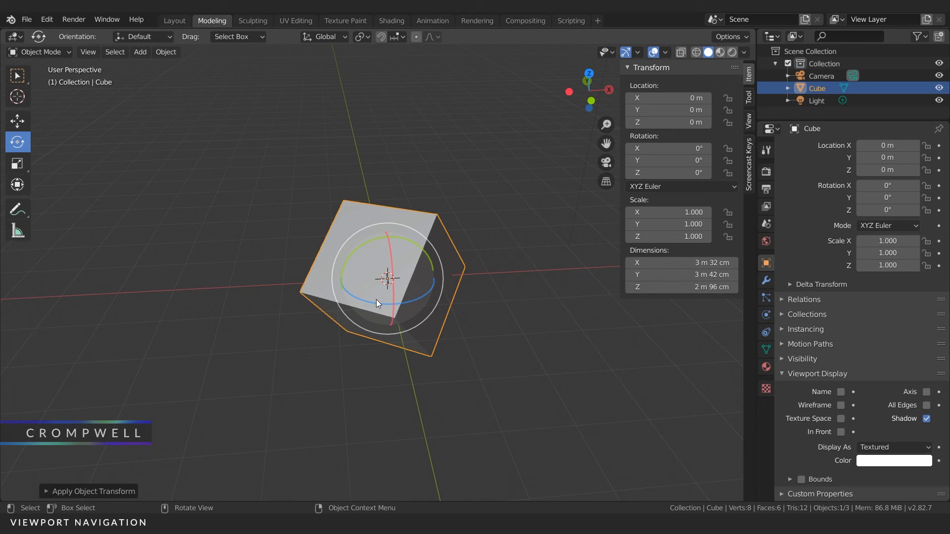
Step: Undo the cube's applied rotation and its trackball rotation
key(ctrl+z)
key(ctrl+z)
key(ctrl+z)
key(ctrl+z)
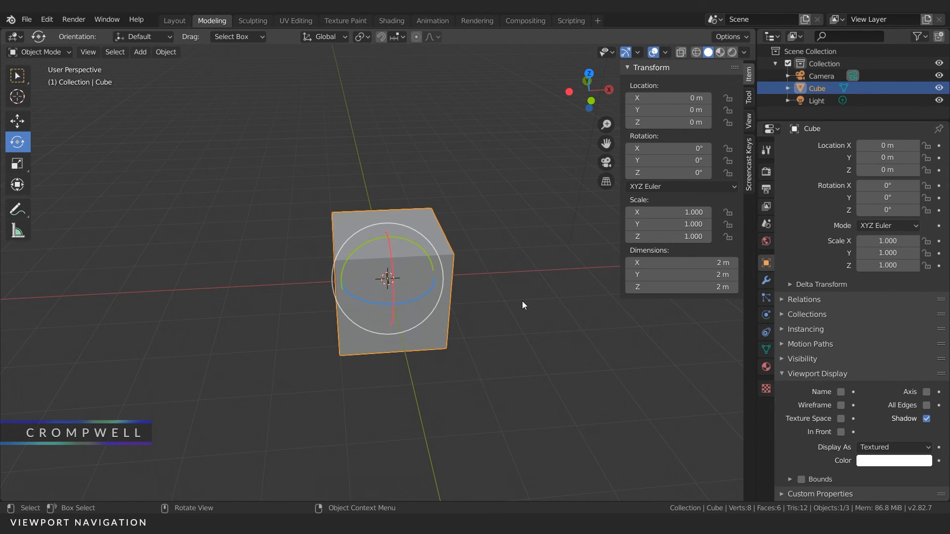
Step: Set the cube's X, Y and Z dimensions to 1 m each
middle_drag(527, 302, 548, 254)
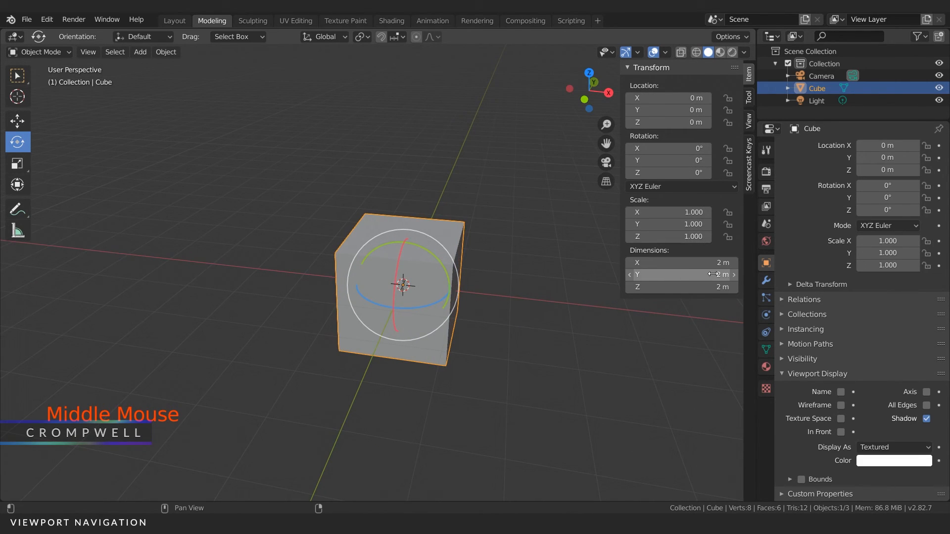
click(687, 266)
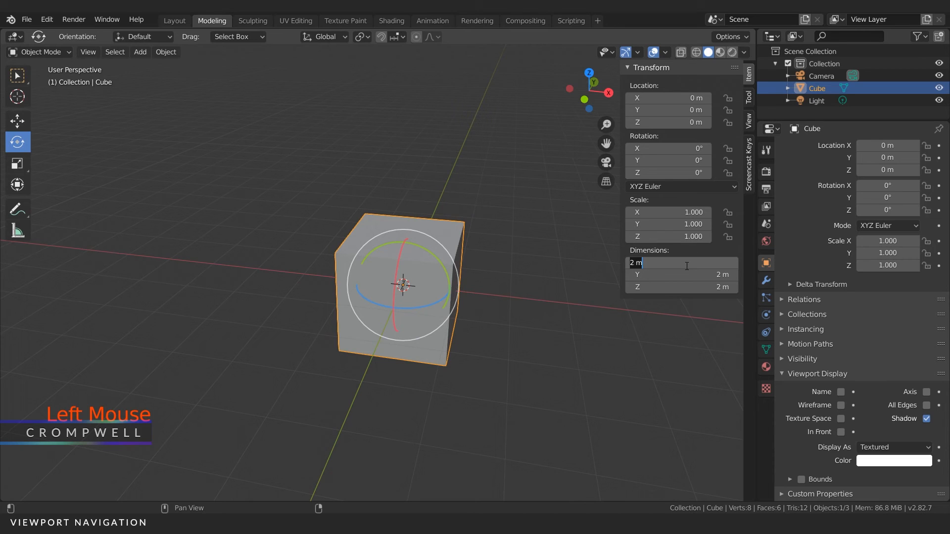
text(1)
key(Tab)
text(1)
key(Tab)
text(1)
key(Return)
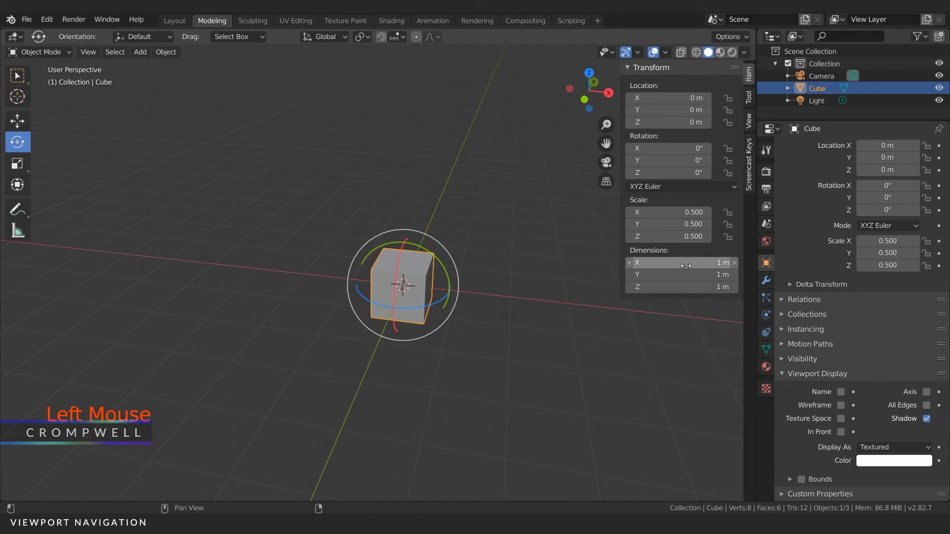
Step: Apply the cube's scale and check the cube up close
key(ctrl+a)
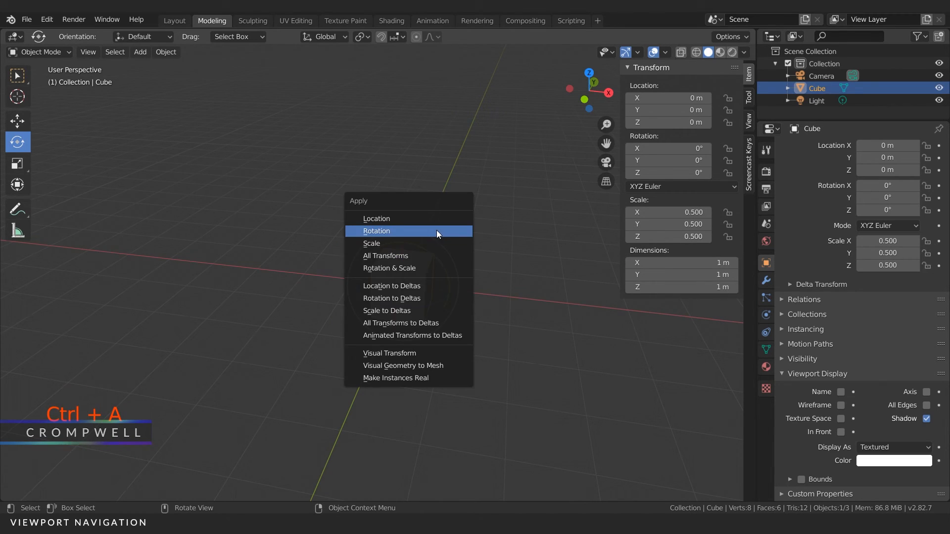
click(379, 244)
scroll(393, 248, up, 6)
middle_drag(387, 254, 414, 254)
scroll(399, 297, down, 6)
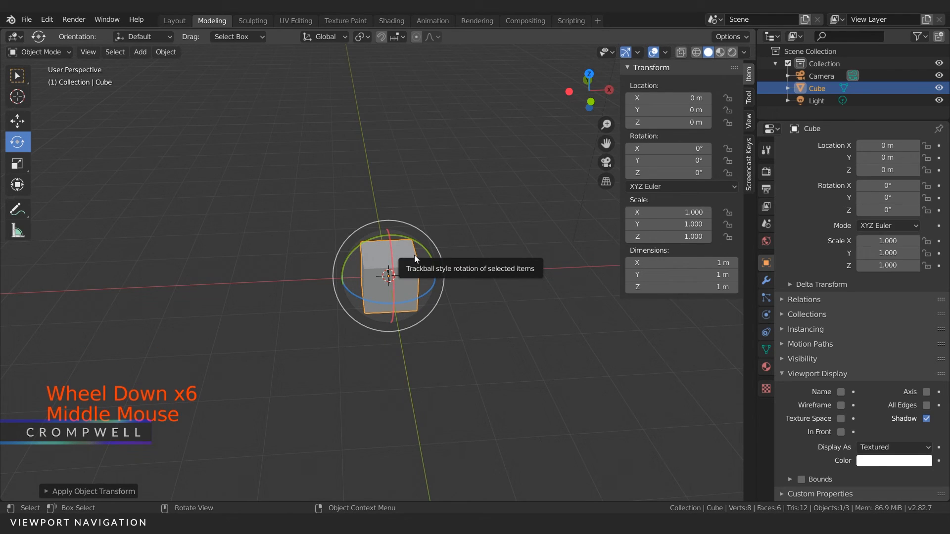
Step: Switch to the Select Box tool and scale the cube freely and uniformly to a scale of about 4.57, without handles
click(16, 74)
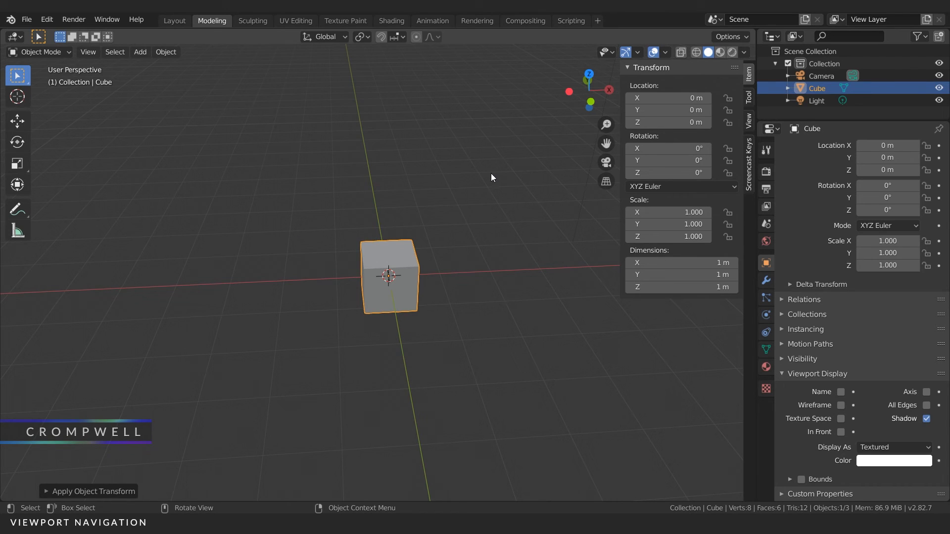
key(s)
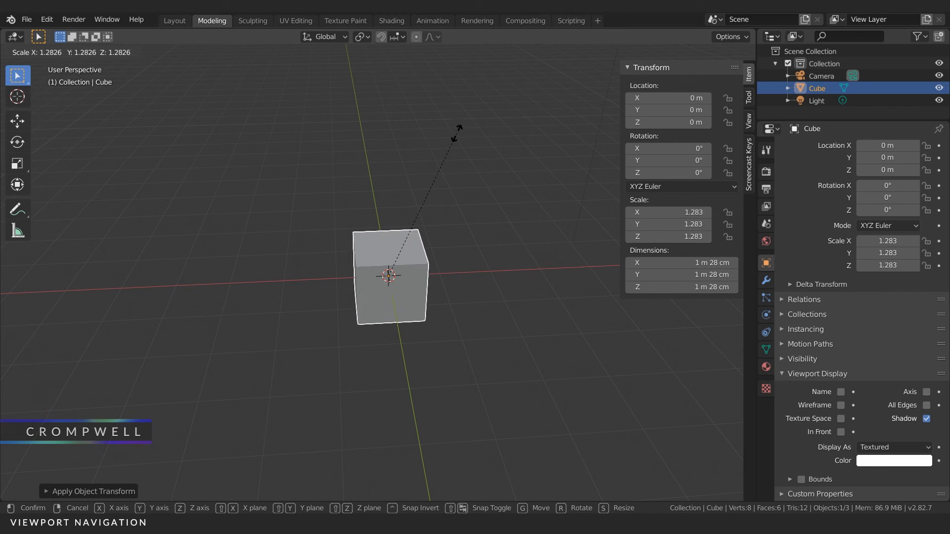
key(Escape)
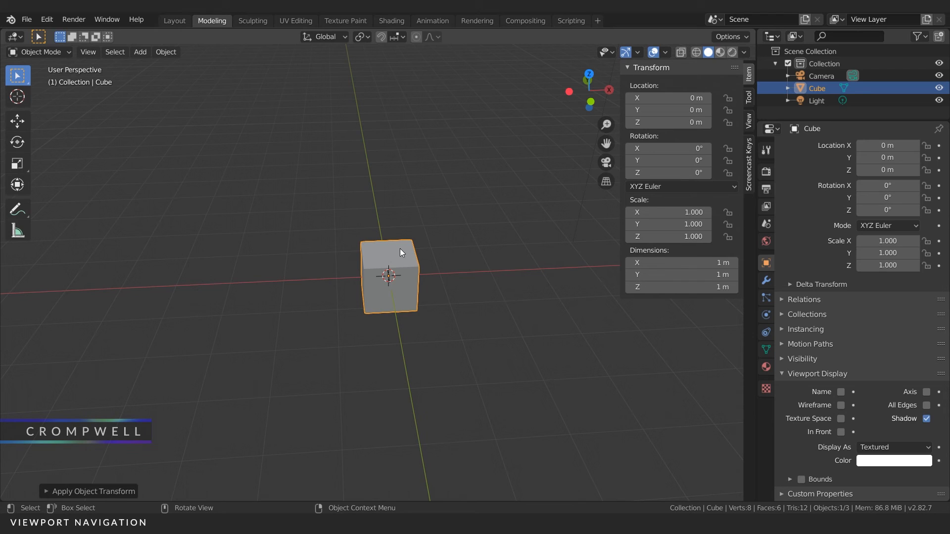
key(s)
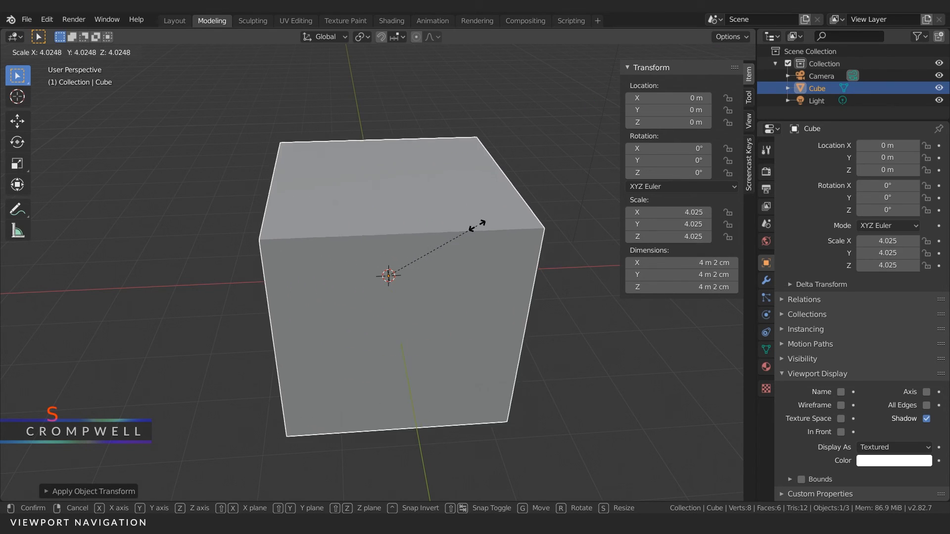
click(483, 220)
Step: Stretch the cube along the global X axis to an X scale of about 10.52
middle_drag(404, 181, 398, 180)
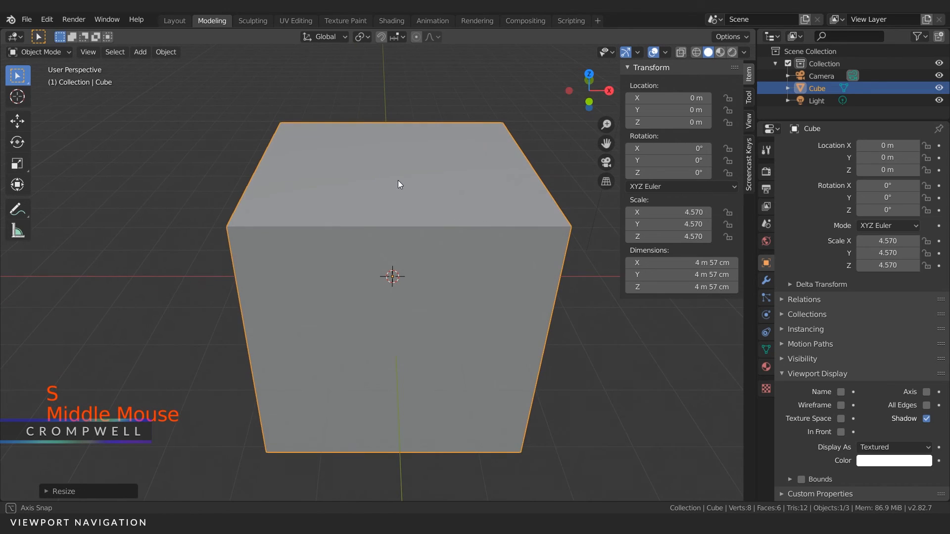
key(s)
key(x)
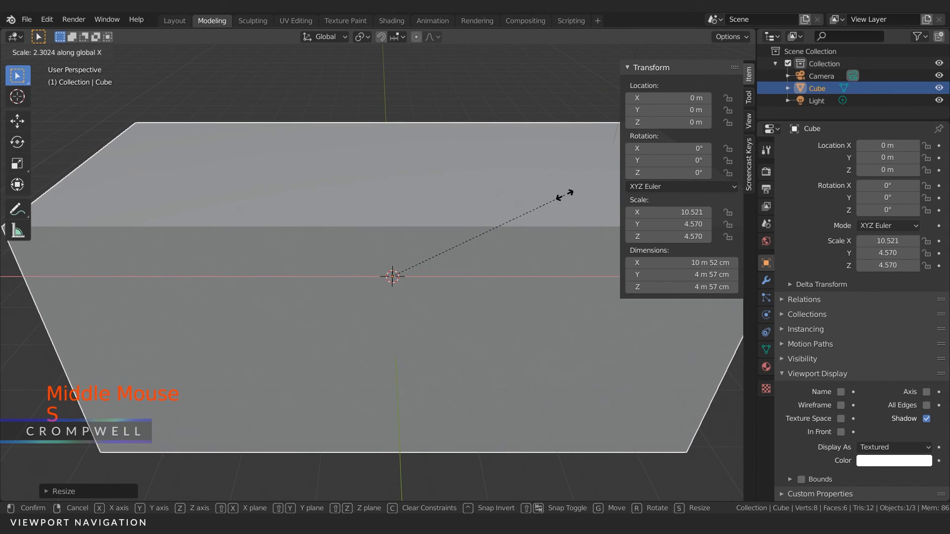
click(566, 194)
scroll(446, 210, down, 4)
Step: Narrow the box along the global Y axis to a Y scale of about 1.35
middle_drag(445, 209, 468, 212)
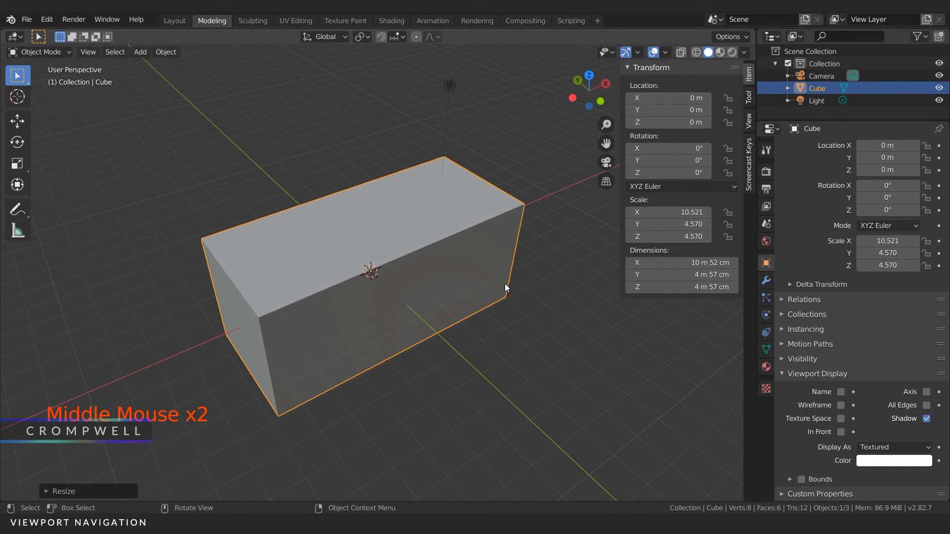
key(s)
key(y)
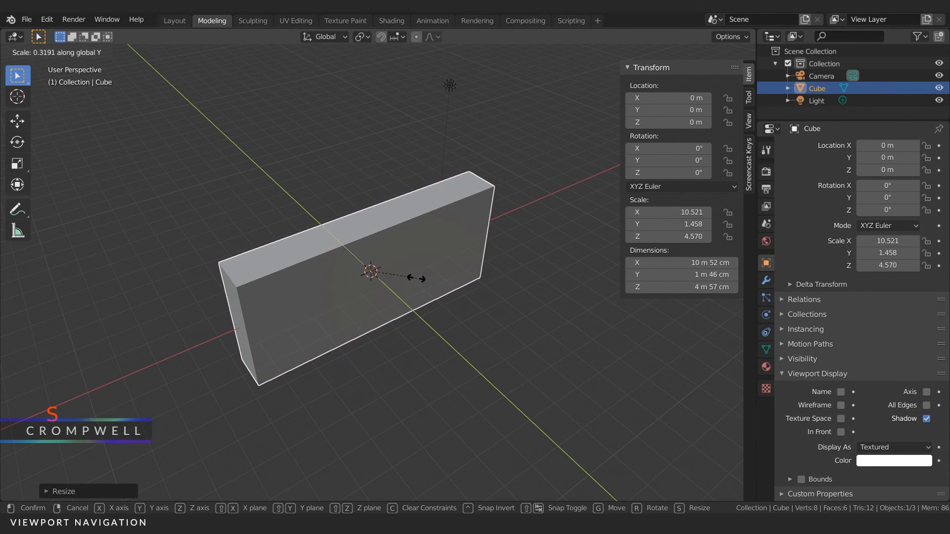
click(413, 277)
middle_drag(413, 278, 392, 215)
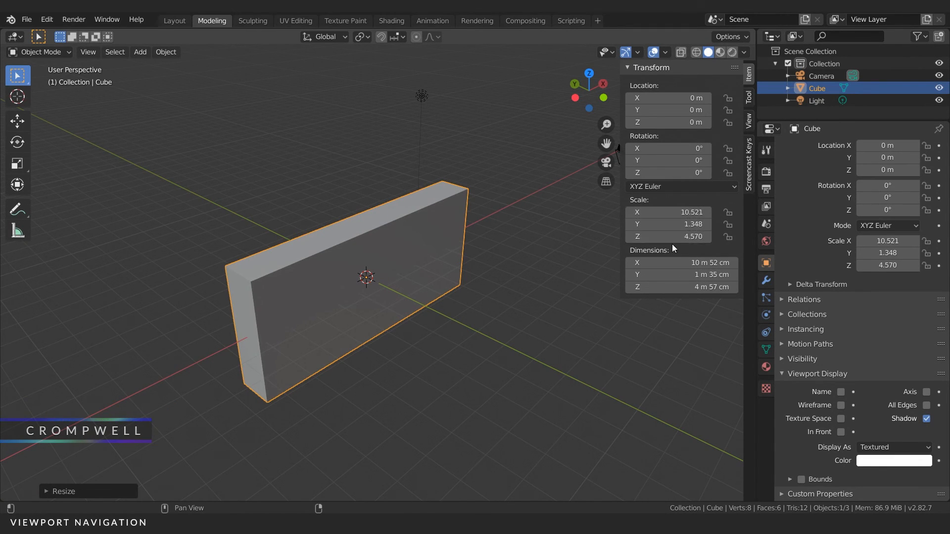
Step: Enter Edit Mode on the stretched box, framed closely in the viewport
scroll(350, 216, up, 1)
shift+middle_drag(328, 220, 381, 233)
scroll(381, 232, up, 1)
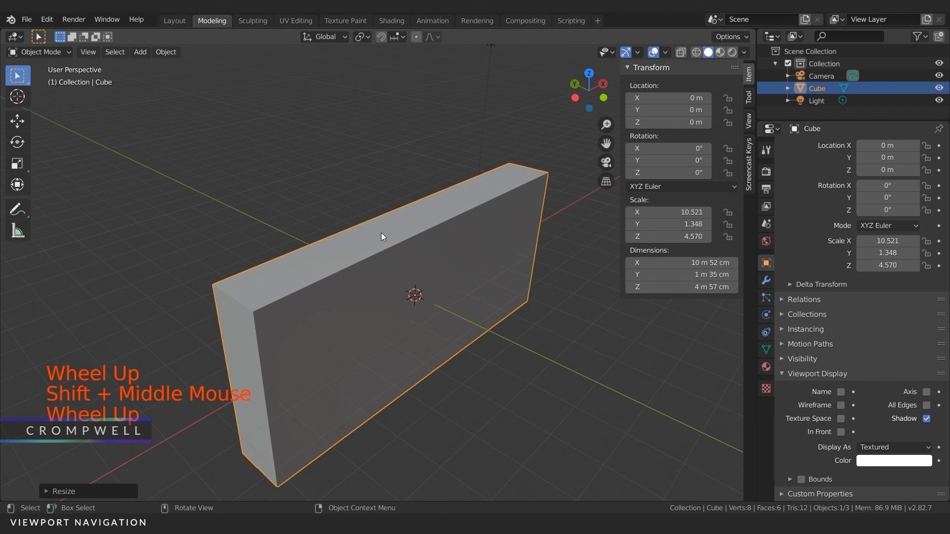
click(34, 55)
click(42, 78)
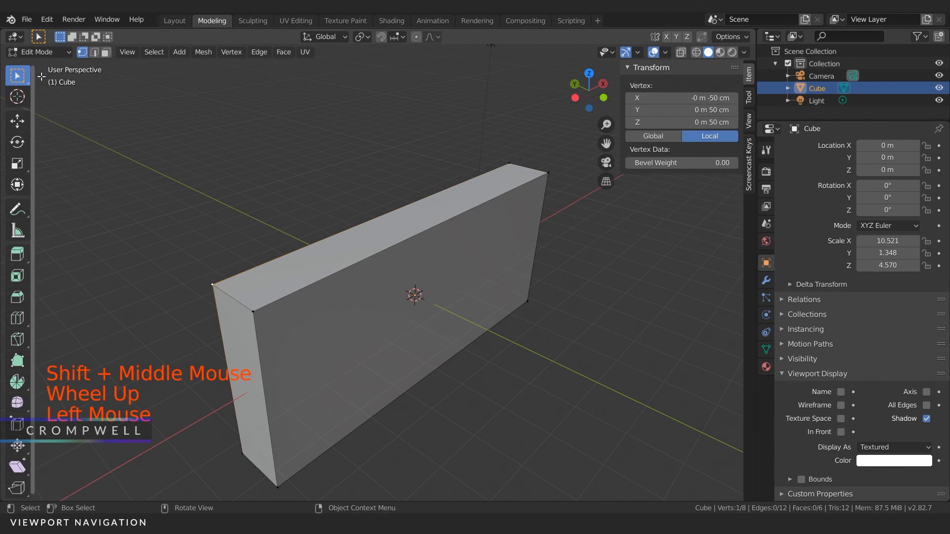
Step: Try beveling every edge of the unapplied box by about 17 cm with all faces selected in face select mode, and undo the bevel
double_click(106, 52)
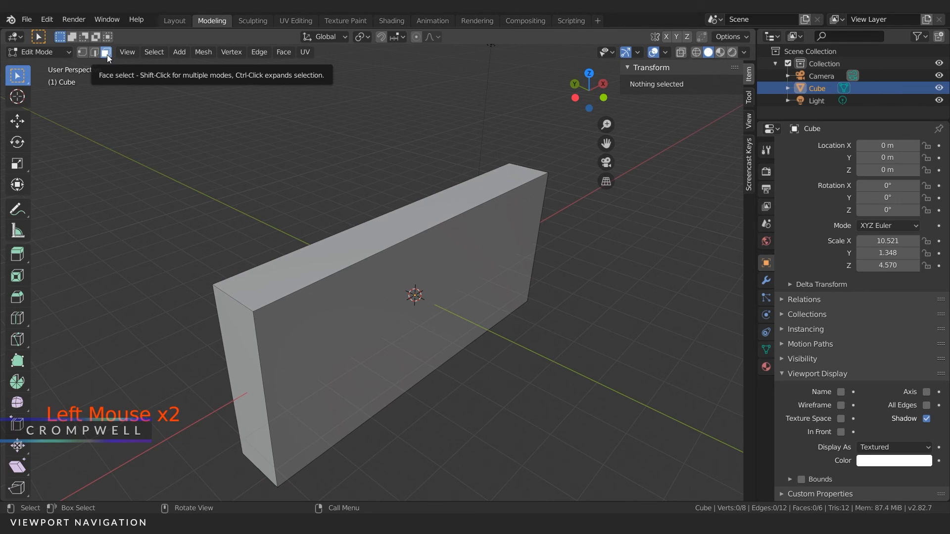
key(a)
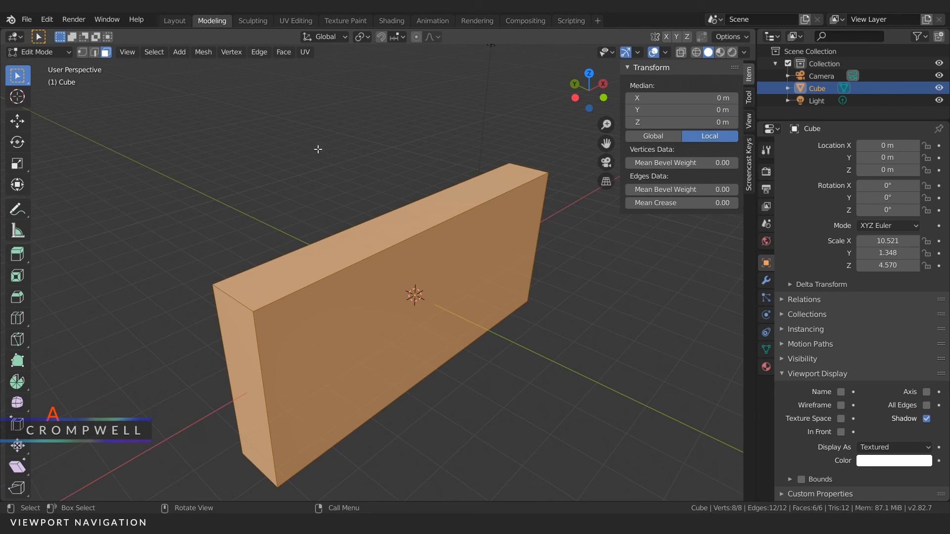
key(ctrl)
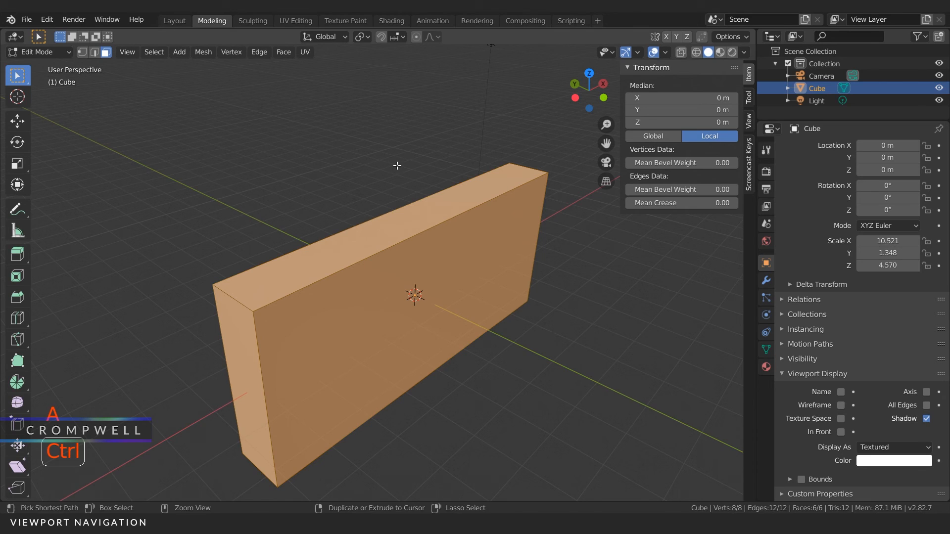
key(ctrl+b)
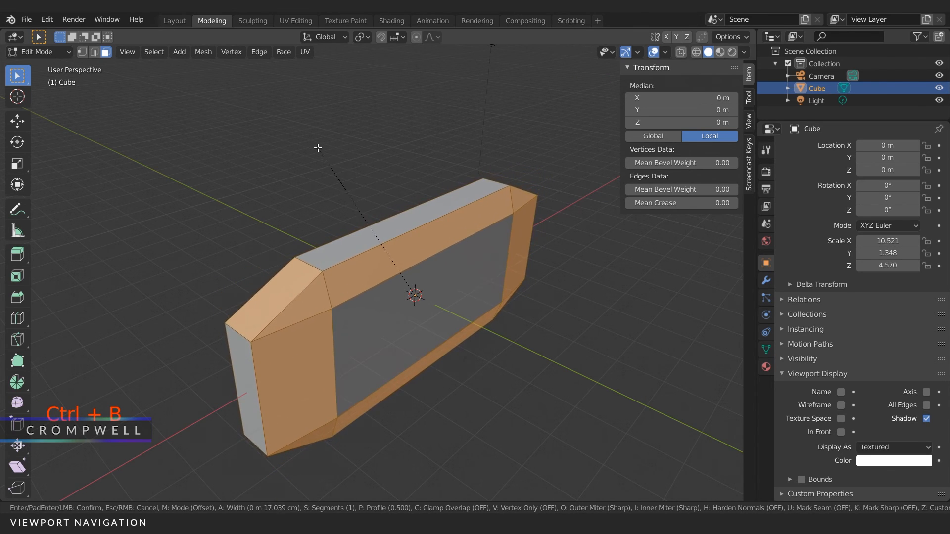
click(296, 168)
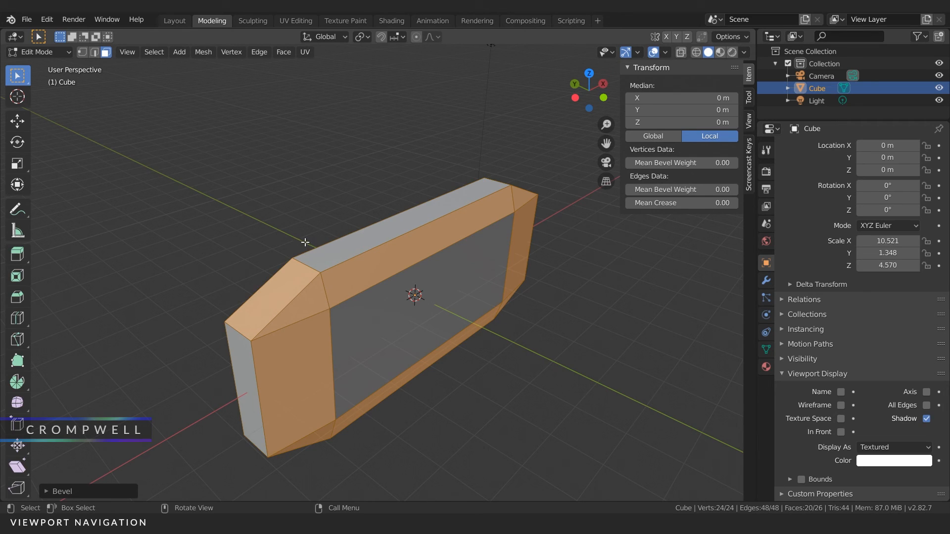
key(ctrl)
key(ctrl+z)
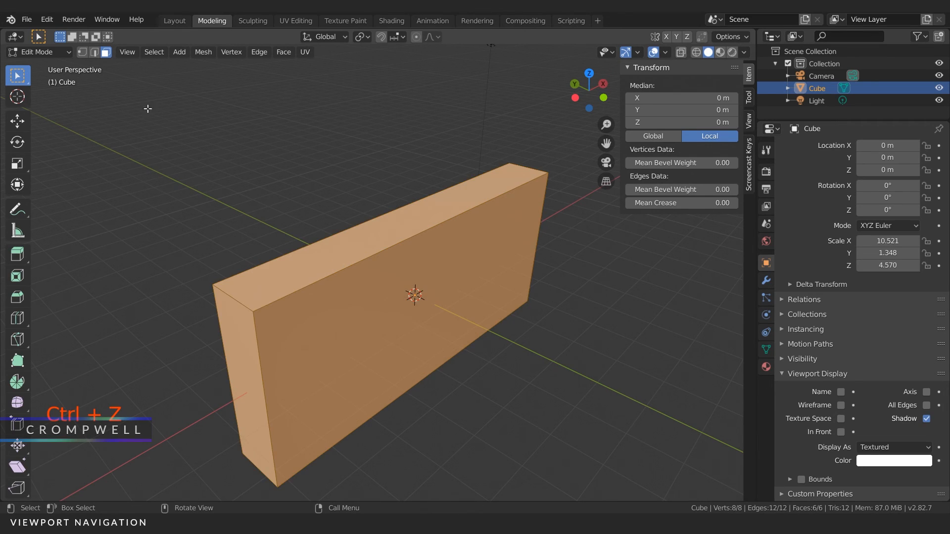
Step: Return to Object Mode and apply the box's scale
click(38, 52)
click(49, 67)
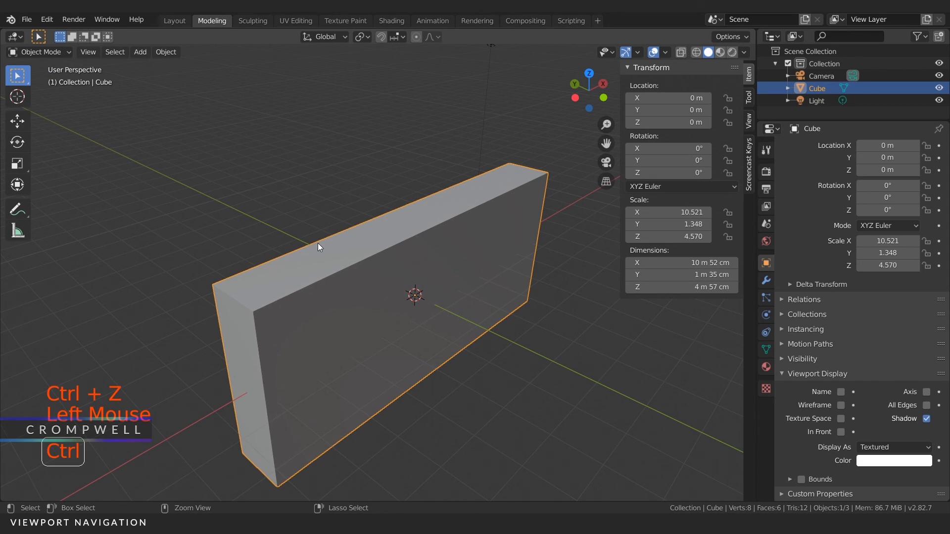
key(ctrl+a)
click(280, 244)
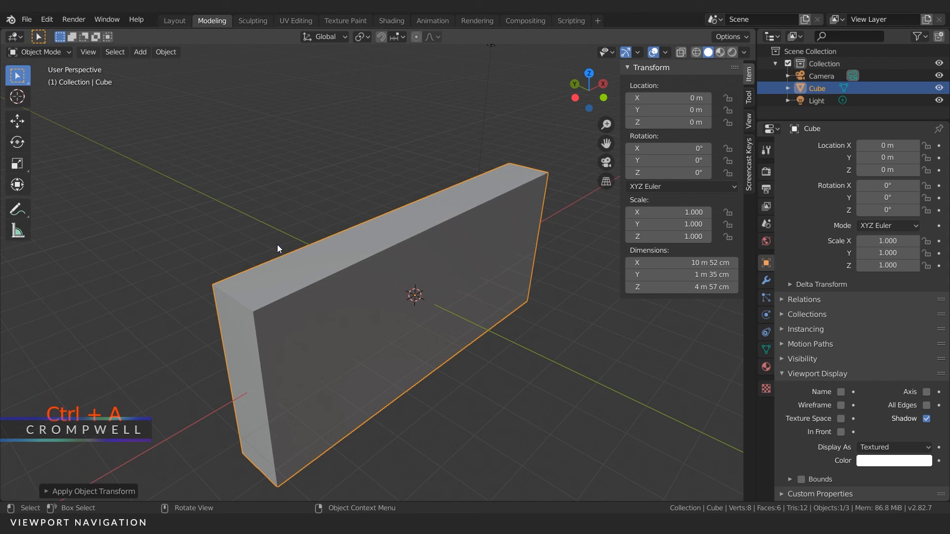
Step: Re-enter Edit Mode and bevel all of the box's edges by about 31 cm
click(44, 53)
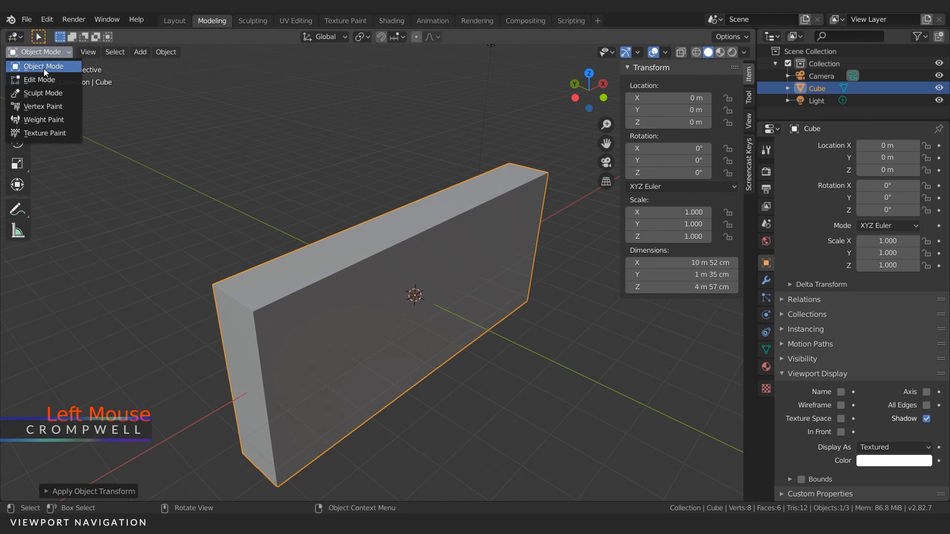
click(46, 79)
key(ctrl+b)
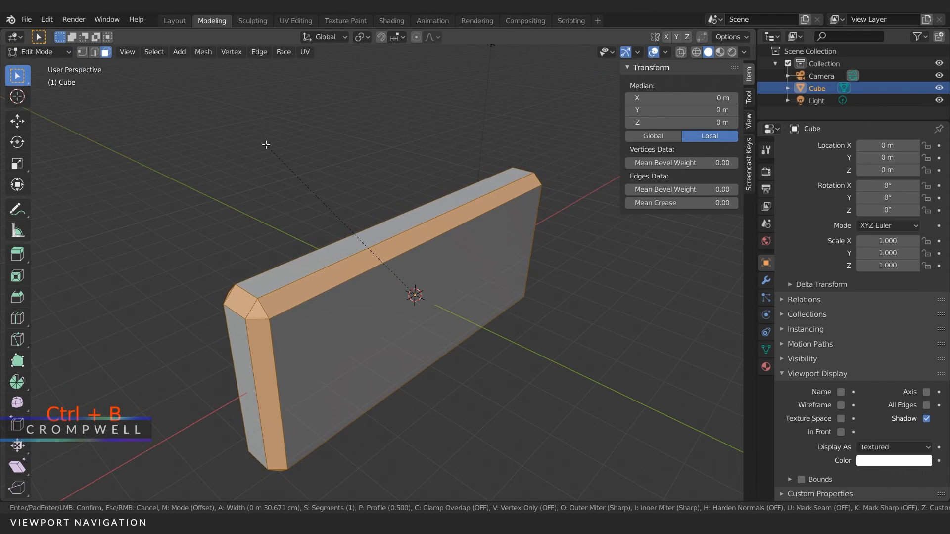
click(265, 144)
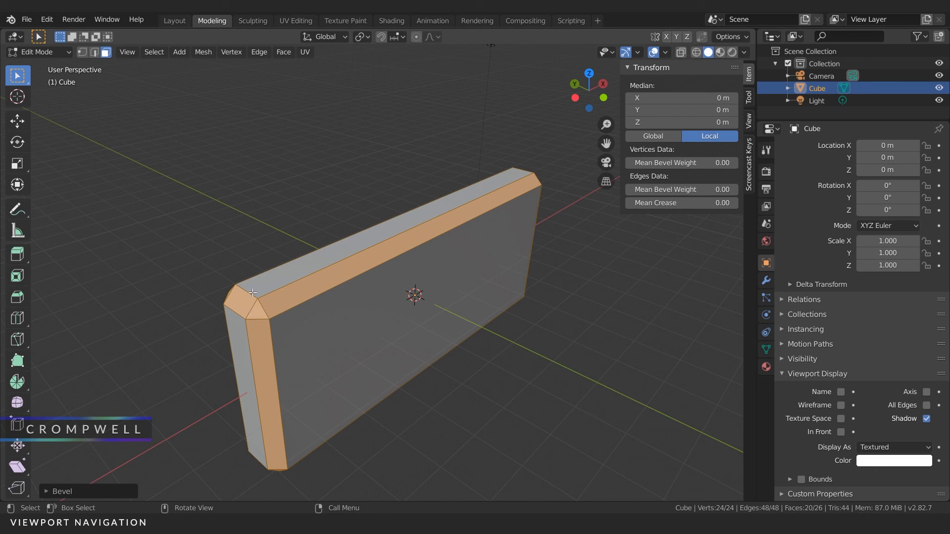
Step: Undo the bevel, the switch to Edit Mode and the applied scale
key(ctrl+z)
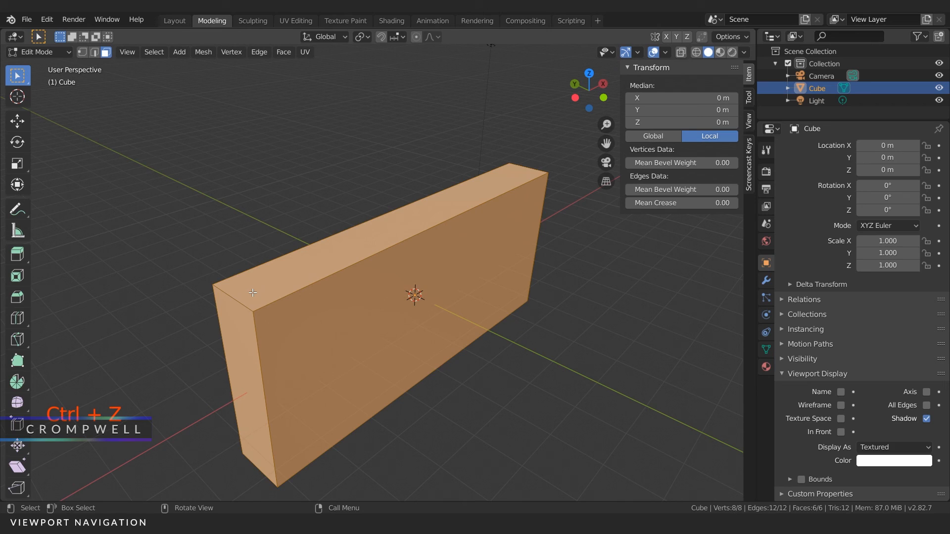
key(ctrl+z)
key(ctrl+z)
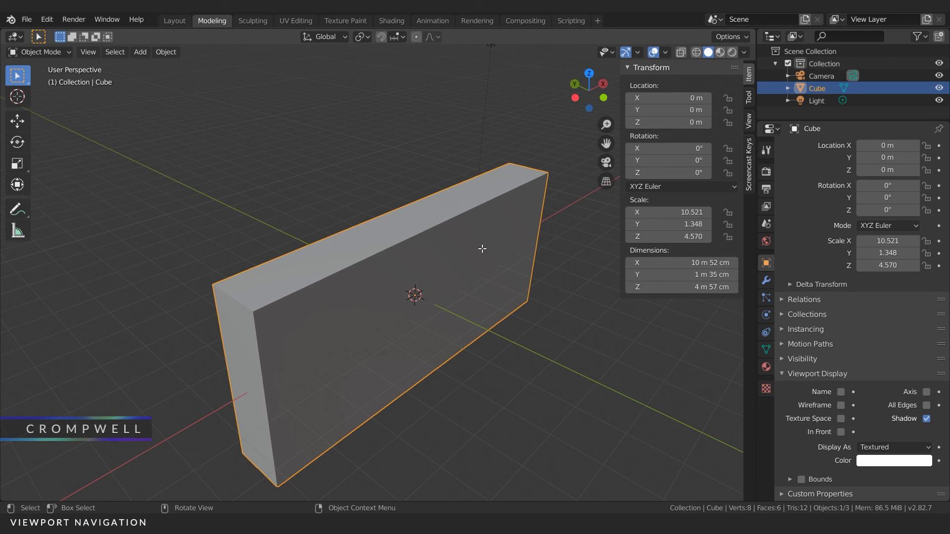
Step: Set the box's X, Y and Z scale to 1 together
mouse_move(656, 213)
mouse_down()
mouse_move(657, 237)
mouse_move(657, 213)
mouse_up()
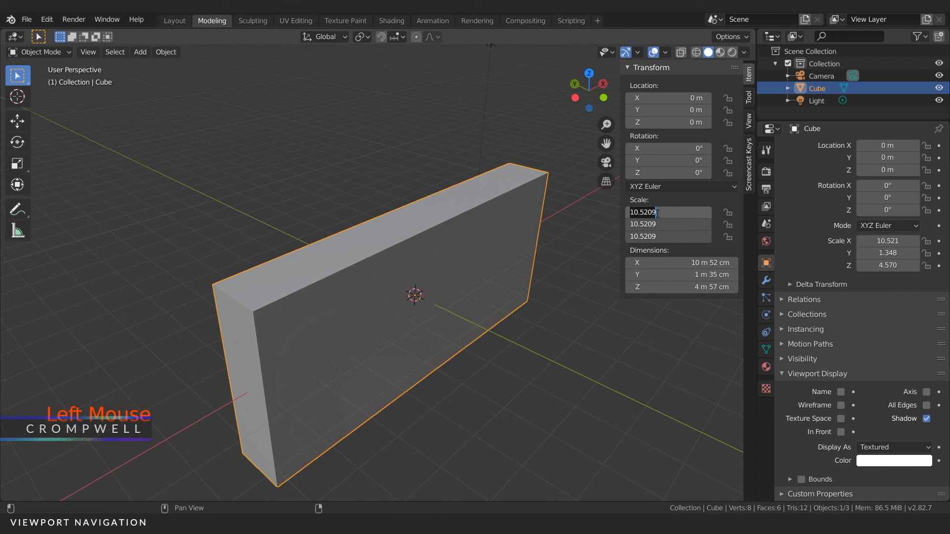
text(1)
key(Return)
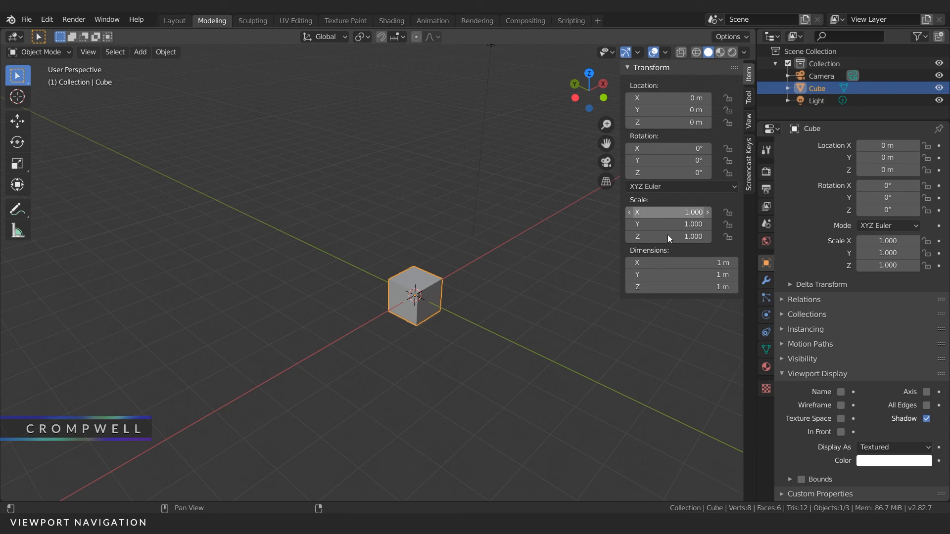
Step: Set all three dimensions of the cube to 2 m and apply its scale
scroll(479, 319, up, 5)
middle_drag(479, 319, 507, 306)
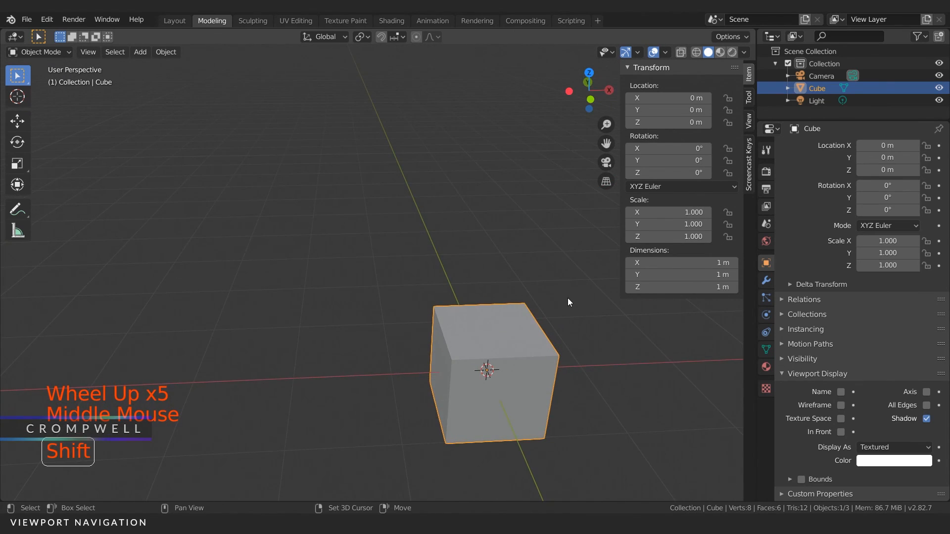
shift+middle_drag(568, 298, 657, 207)
shift+middle_drag(534, 299, 436, 198)
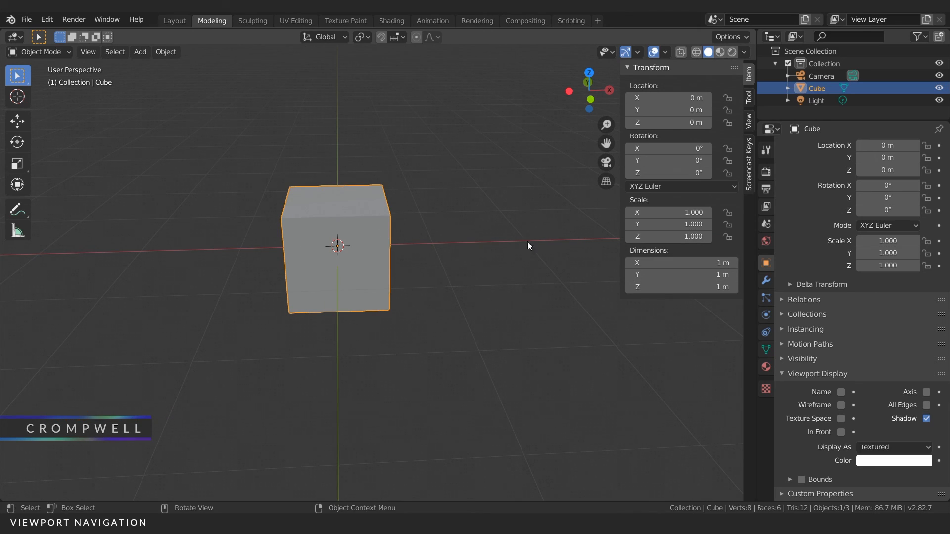
click(700, 263)
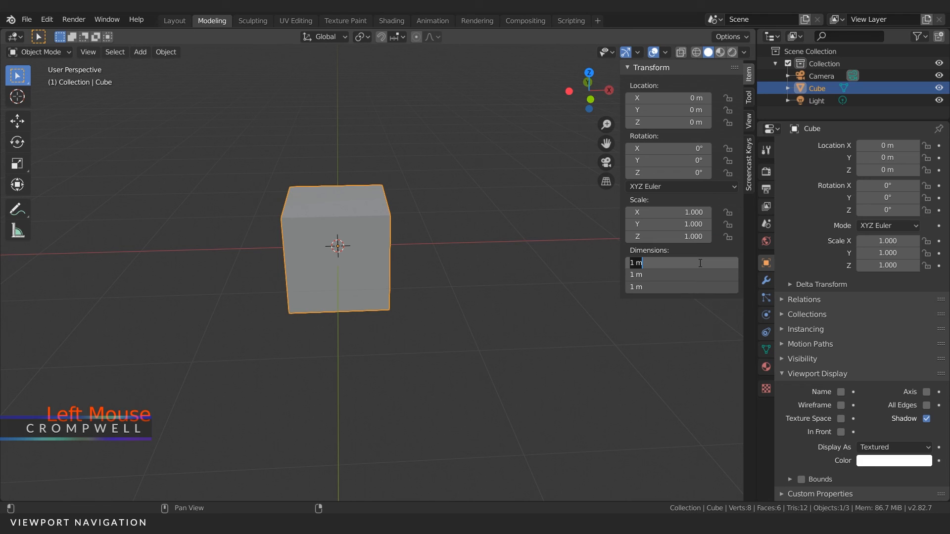
text(2)
key(Return)
key(ctrl+a)
click(370, 195)
Step: Expand the Collections section in the cube's object properties
middle_drag(339, 184, 391, 186)
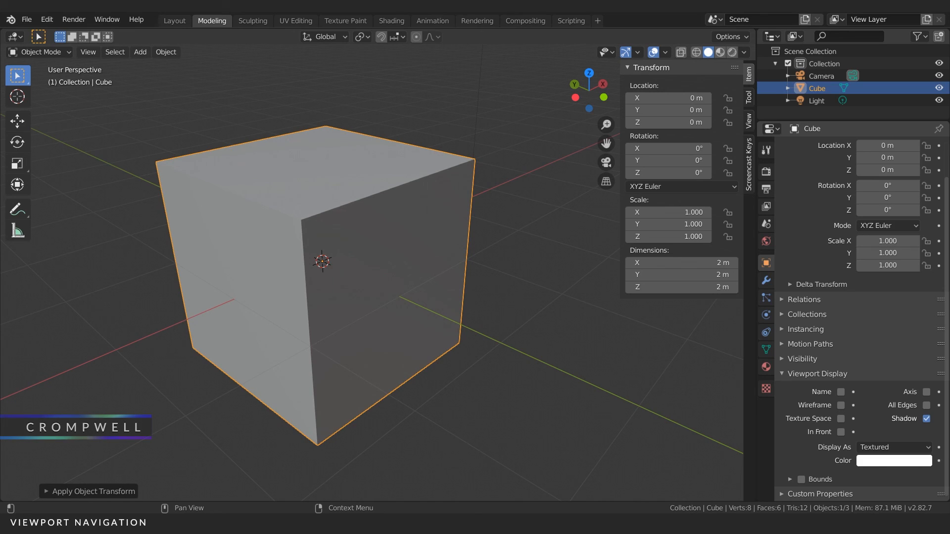
key(KP_Enter)
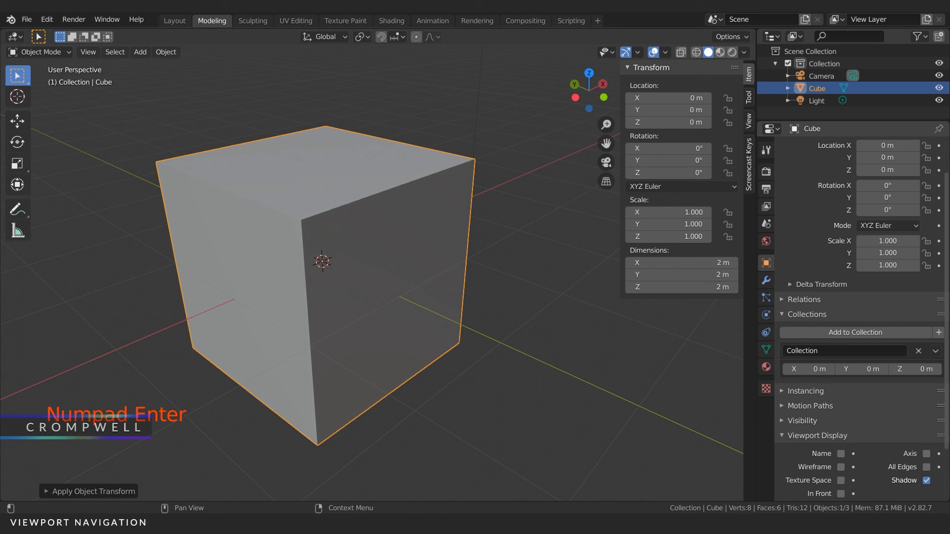
Step: Collapse the Transform section and hide the viewport sidebar
click(626, 67)
scroll(535, 298, down, 2)
middle_drag(533, 299, 497, 293)
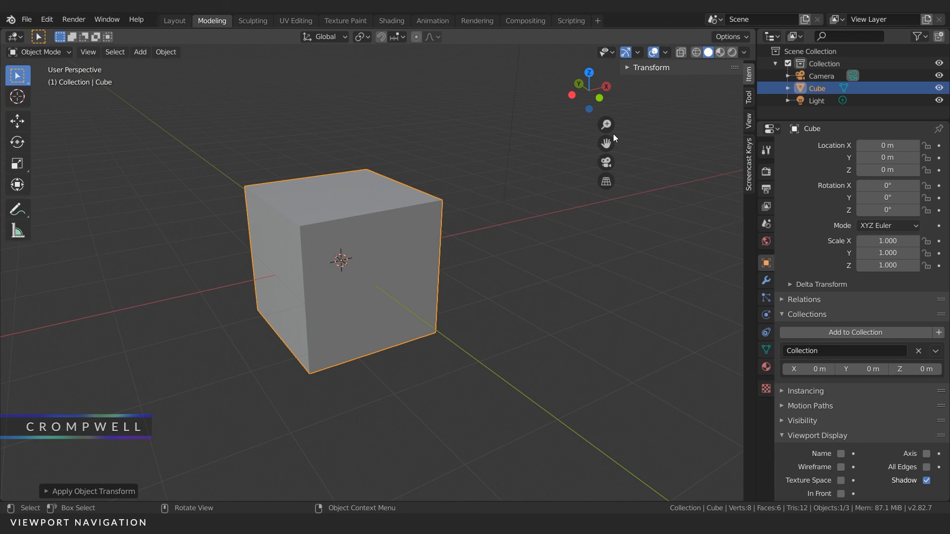
key(n)
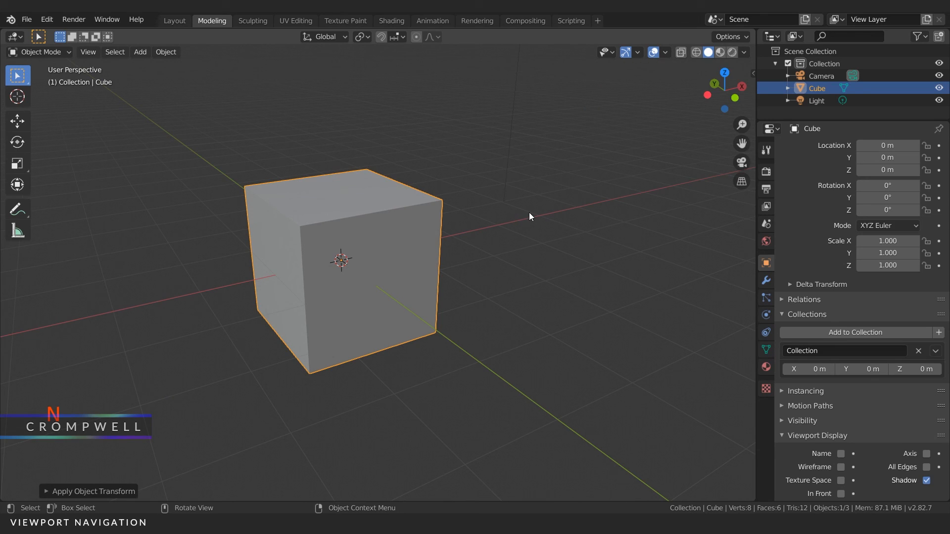